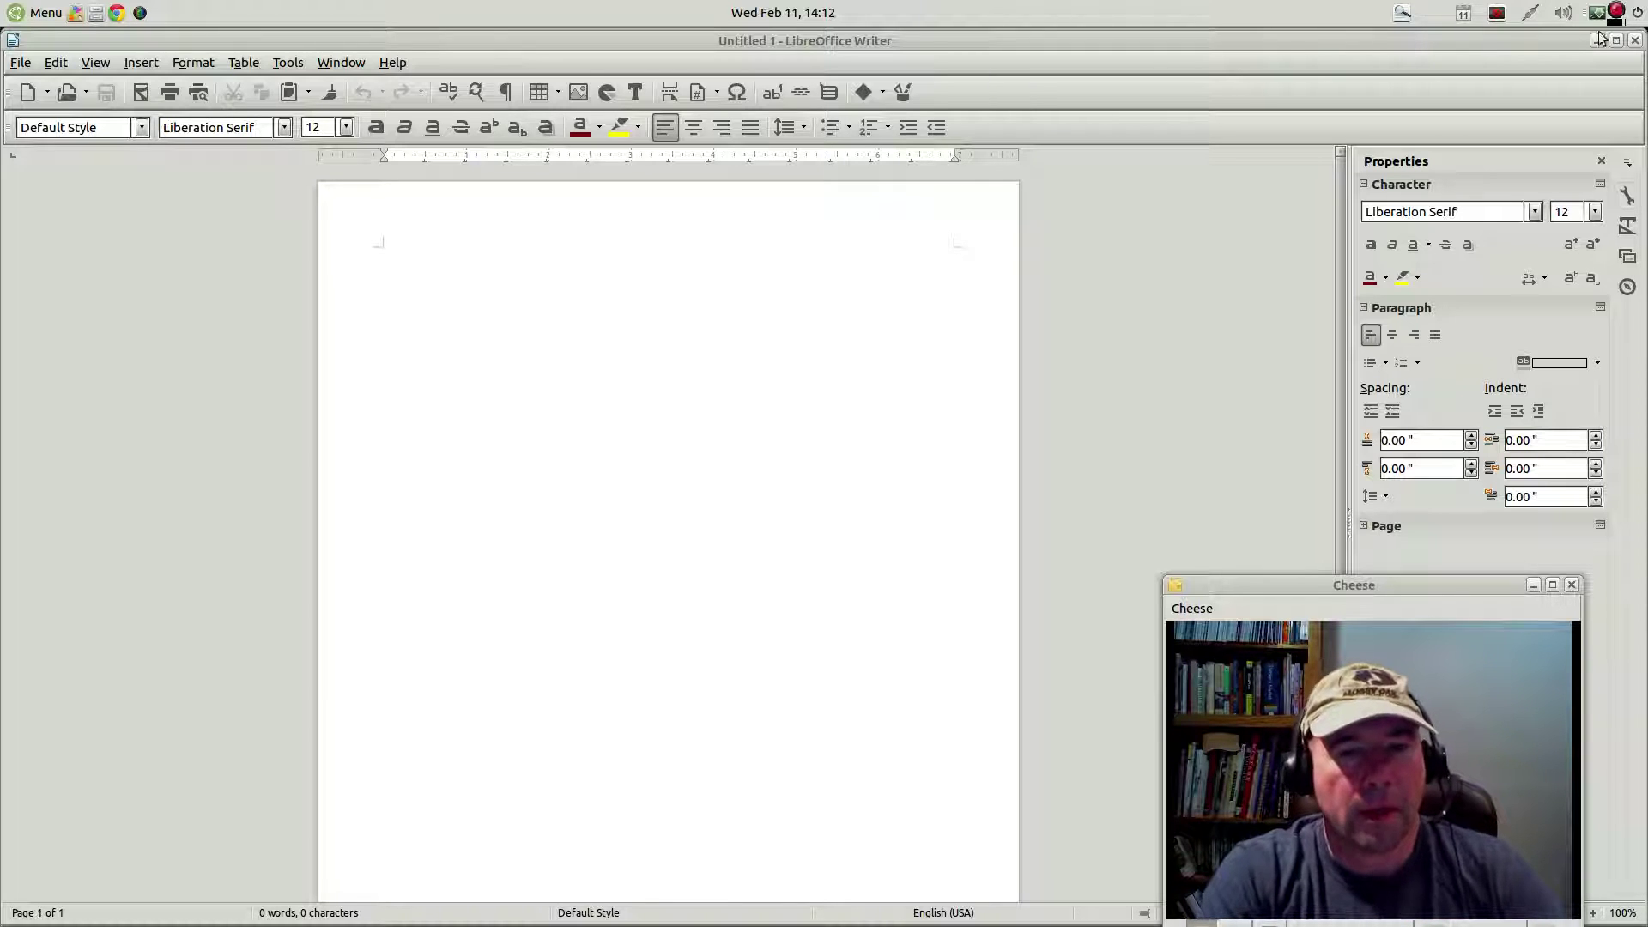
# Step: Float the Formatting toolbar over the page and move it lower down
pyautogui.moveTo(1255, 584); pyautogui.dragTo(1647, 412)
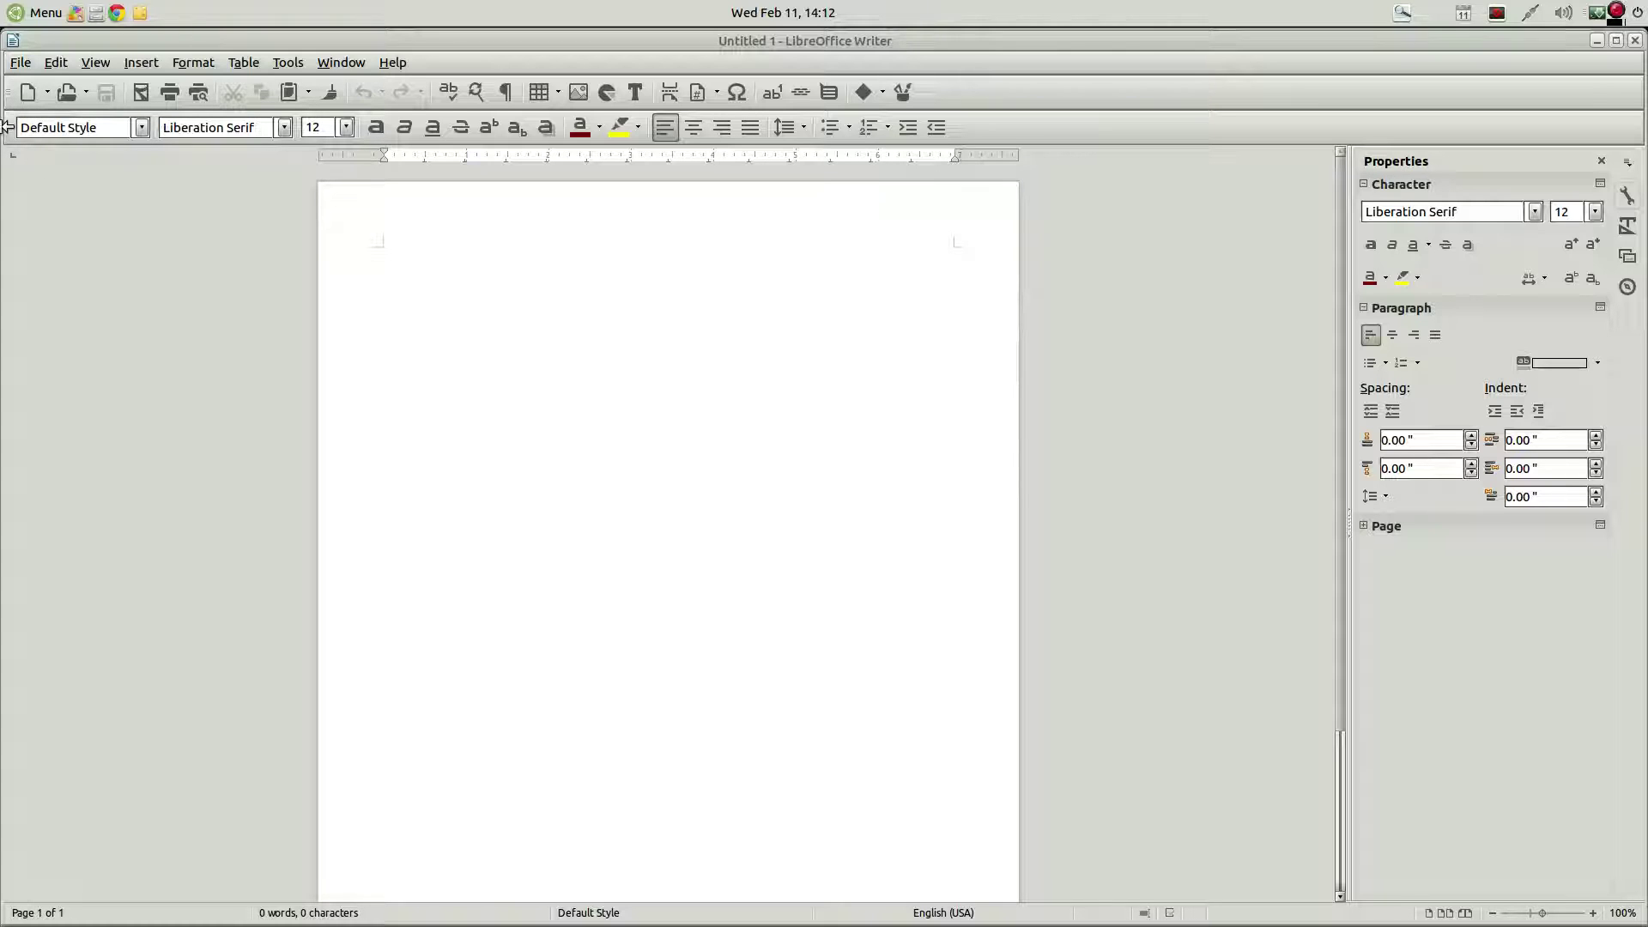
pyautogui.moveTo(6, 129); pyautogui.dragTo(188, 450)
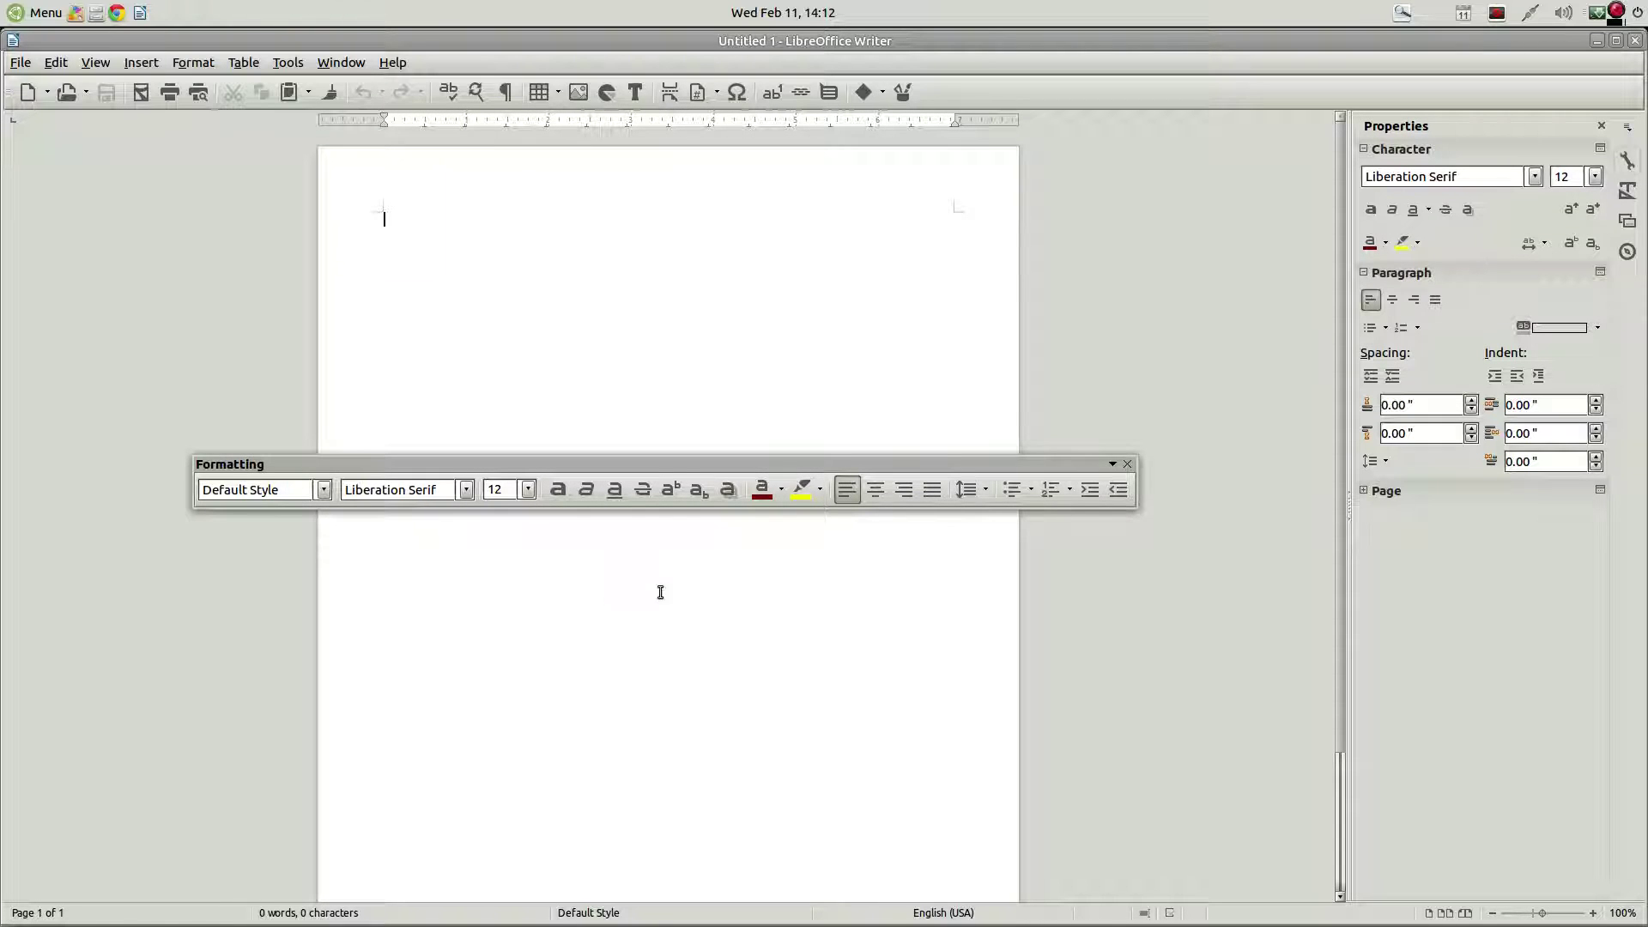
pyautogui.moveTo(661, 465); pyautogui.dragTo(795, 623)
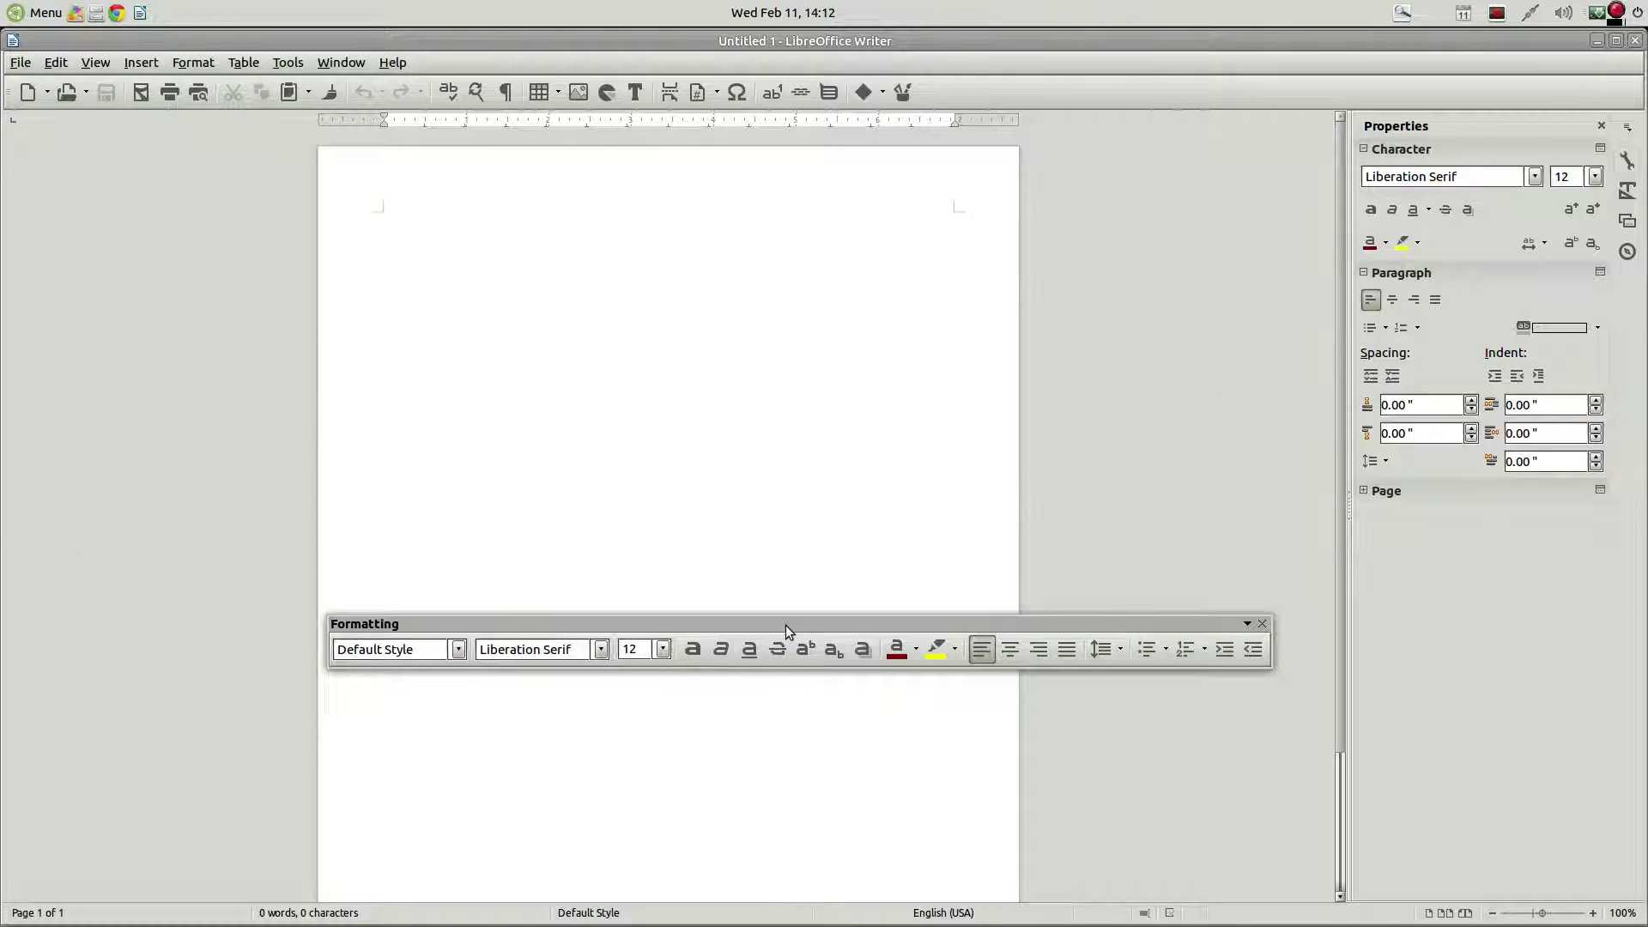
pyautogui.moveTo(785, 625); pyautogui.dragTo(801, 729)
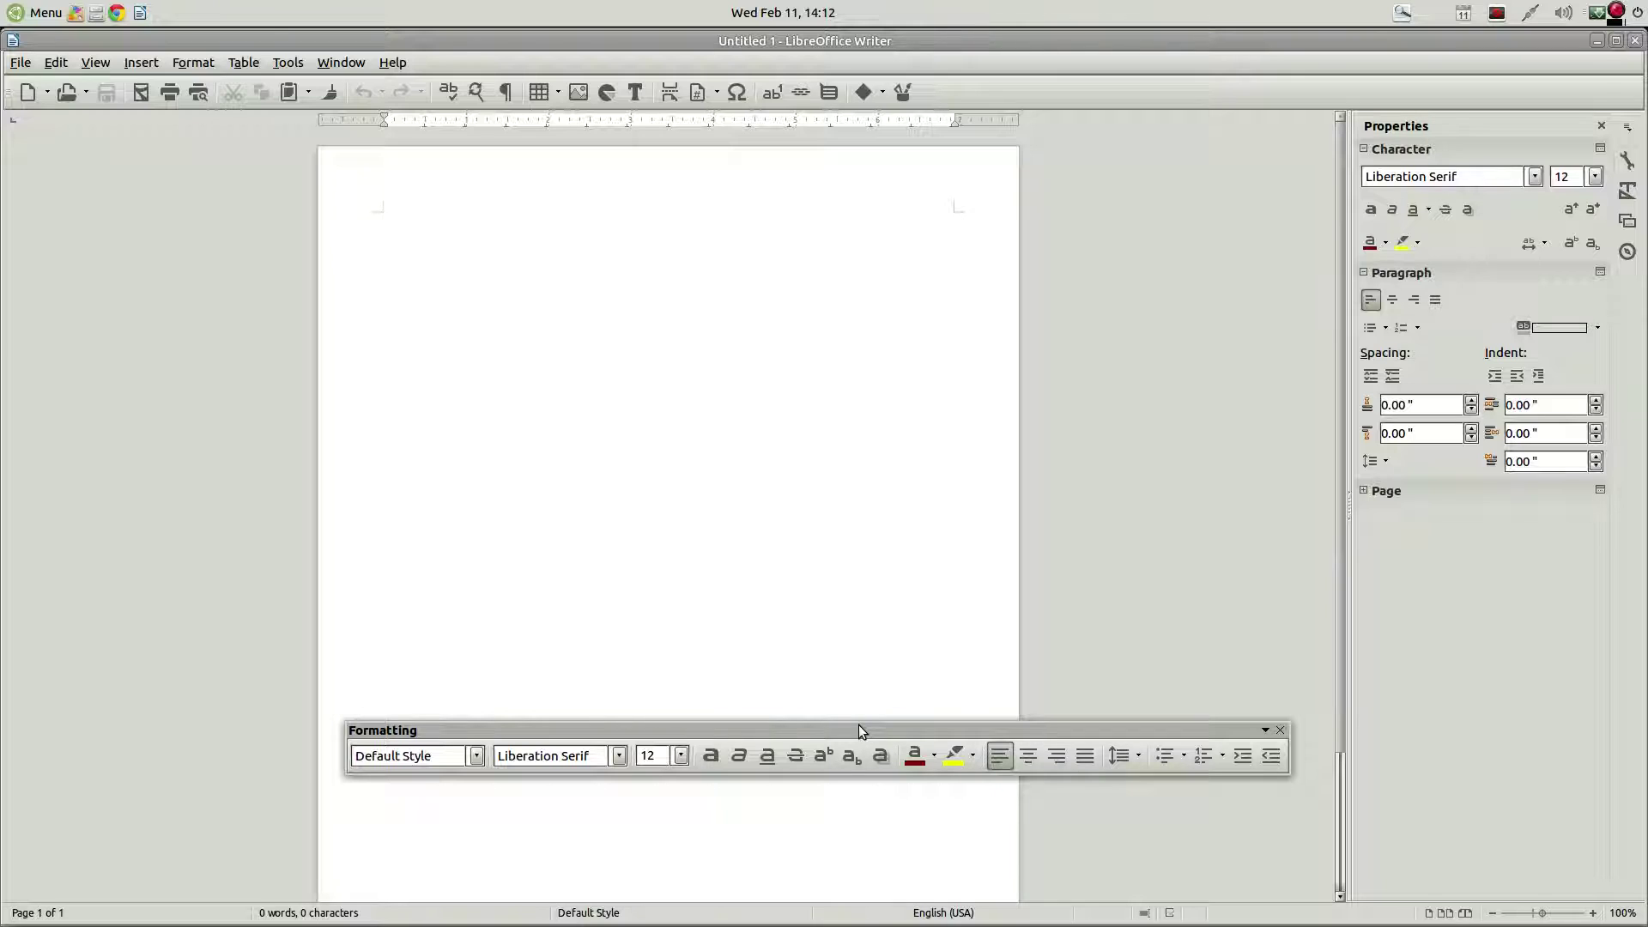
# Step: Dock the Formatting toolbar vertically on the left edge, then undock it again
pyautogui.moveTo(575, 728); pyautogui.dragTo(87, 577)
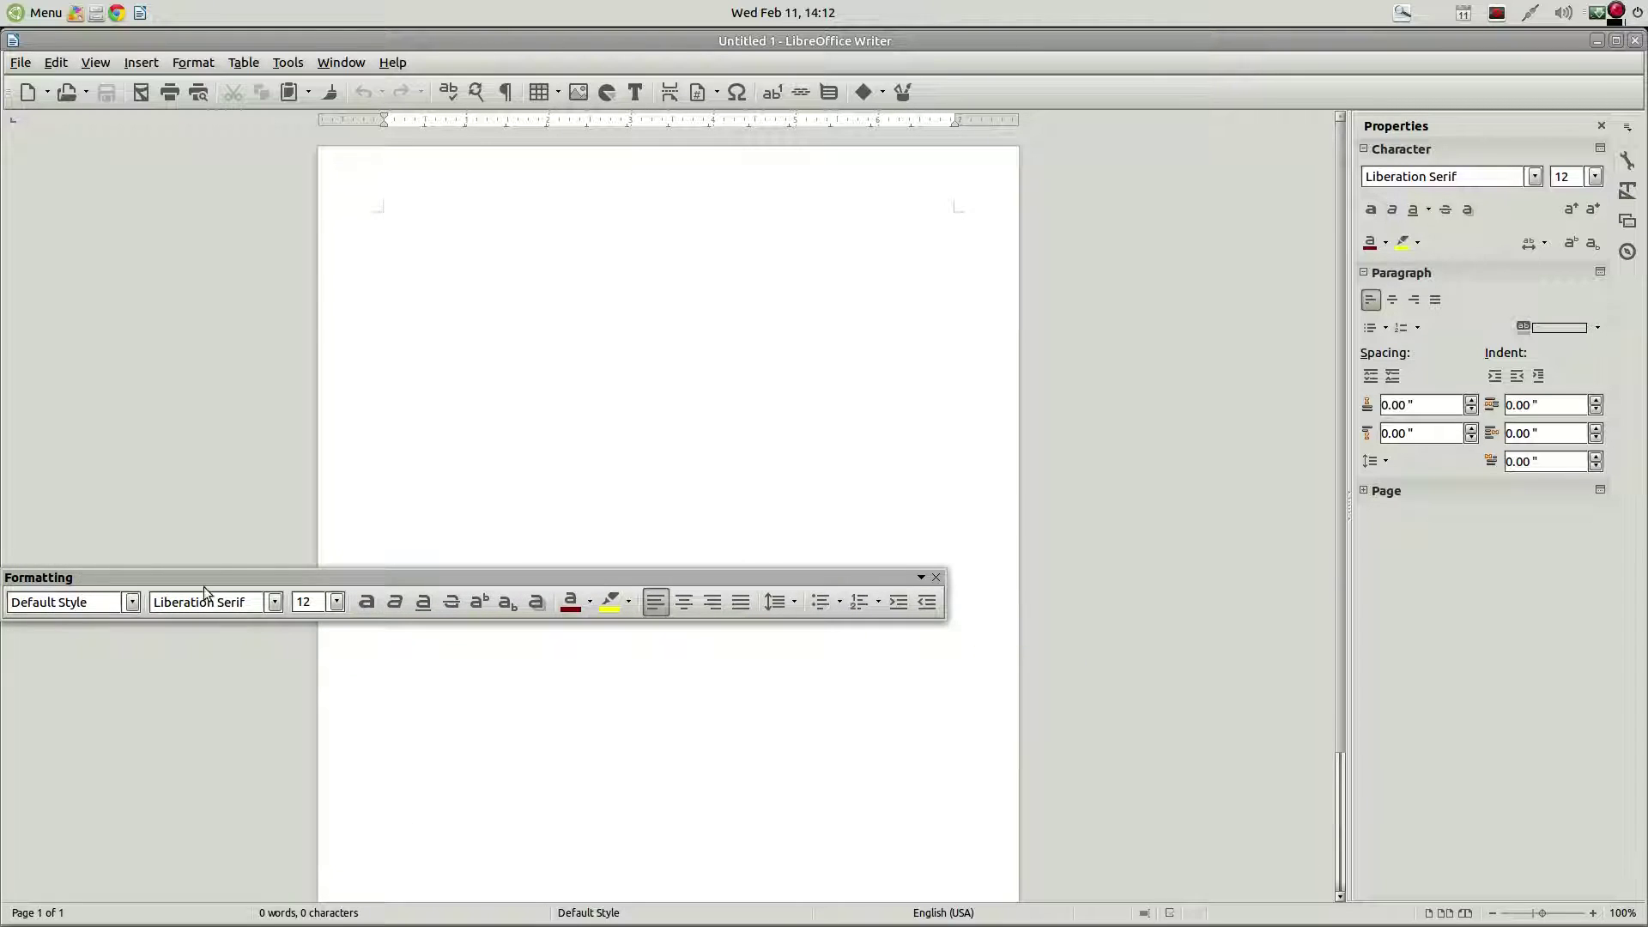
pyautogui.moveTo(189, 579); pyautogui.dragTo(3, 118)
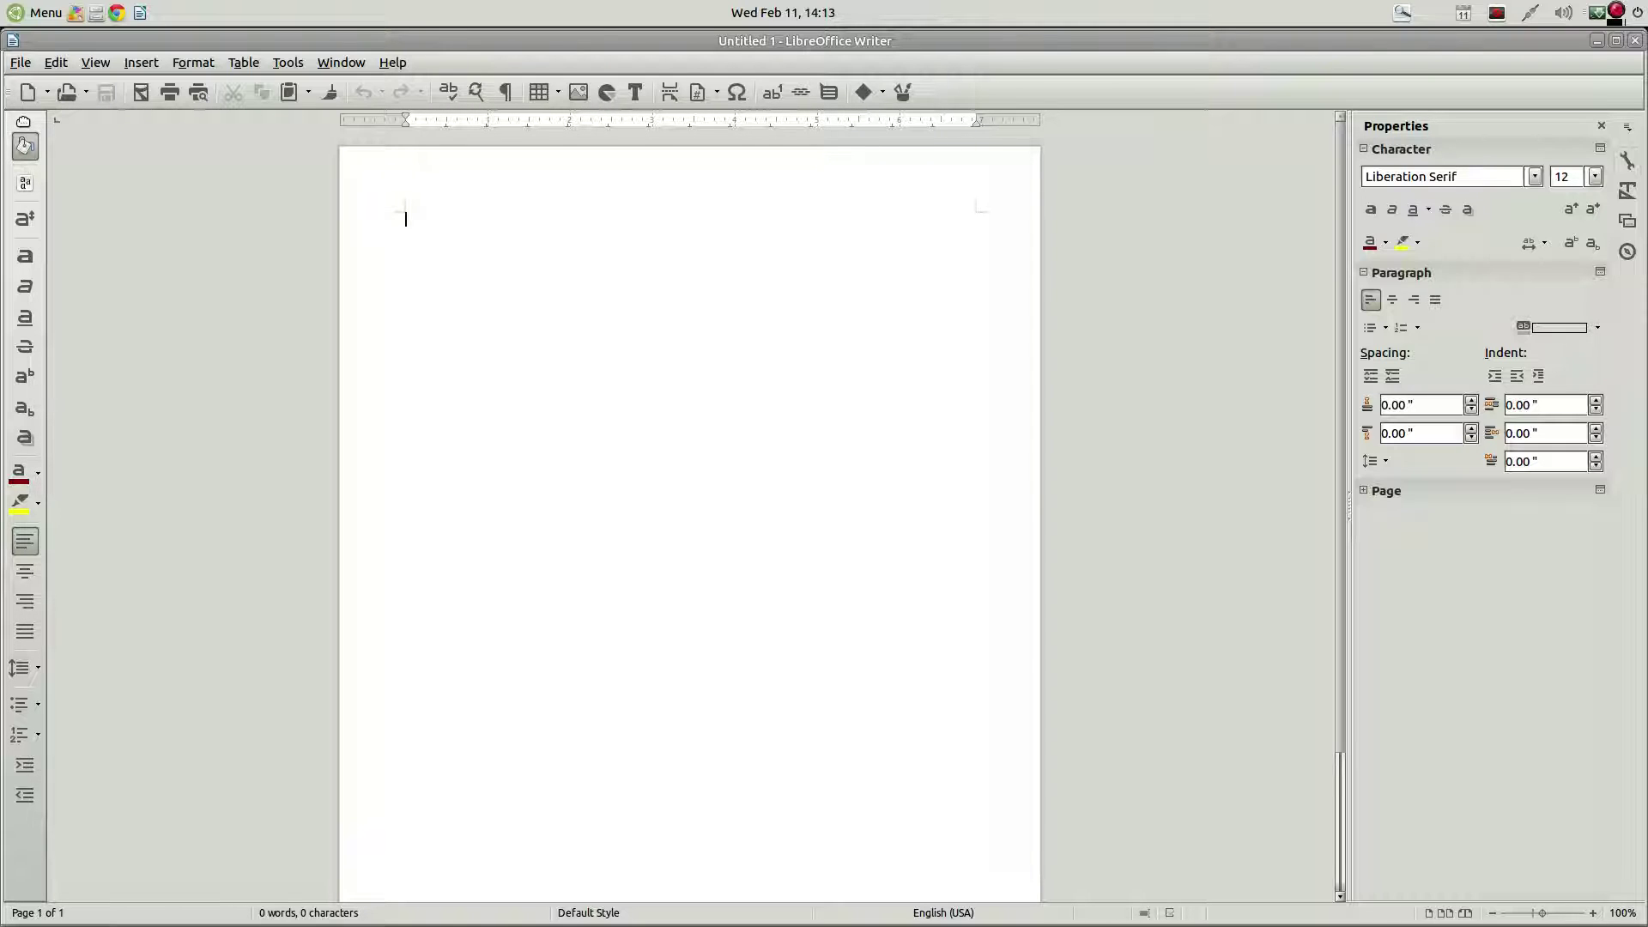
pyautogui.moveTo(24, 121); pyautogui.dragTo(403, 294)
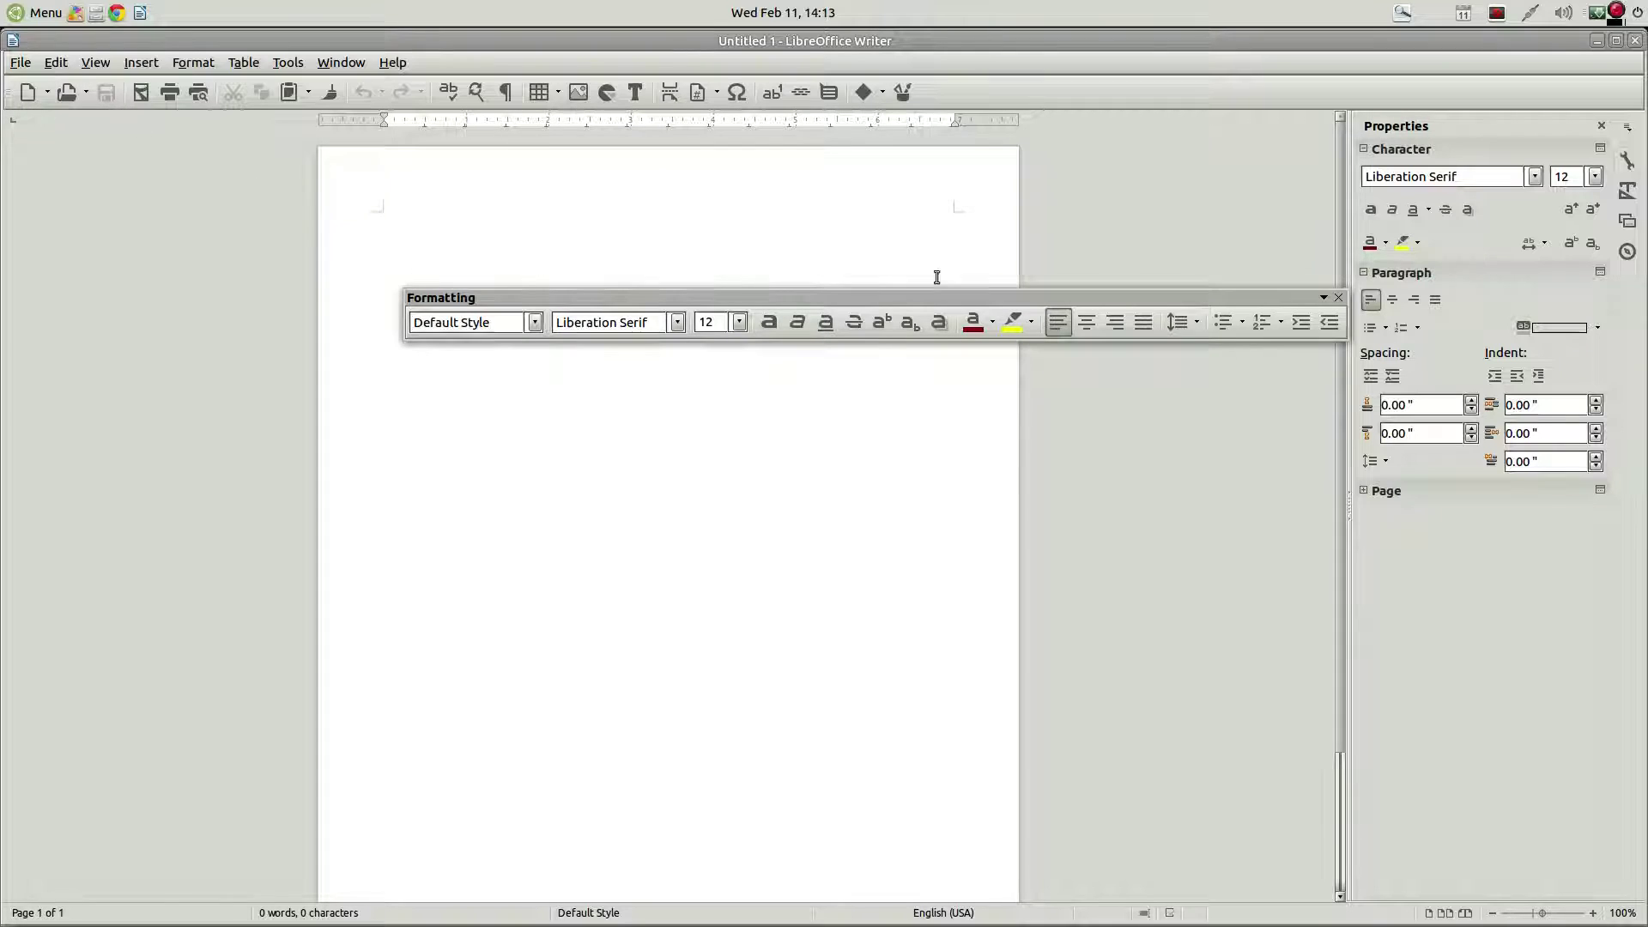
# Step: Close the floating Formatting toolbar, re-enable it from View > Toolbars, and dock it under Standard
pyautogui.click(1338, 298)
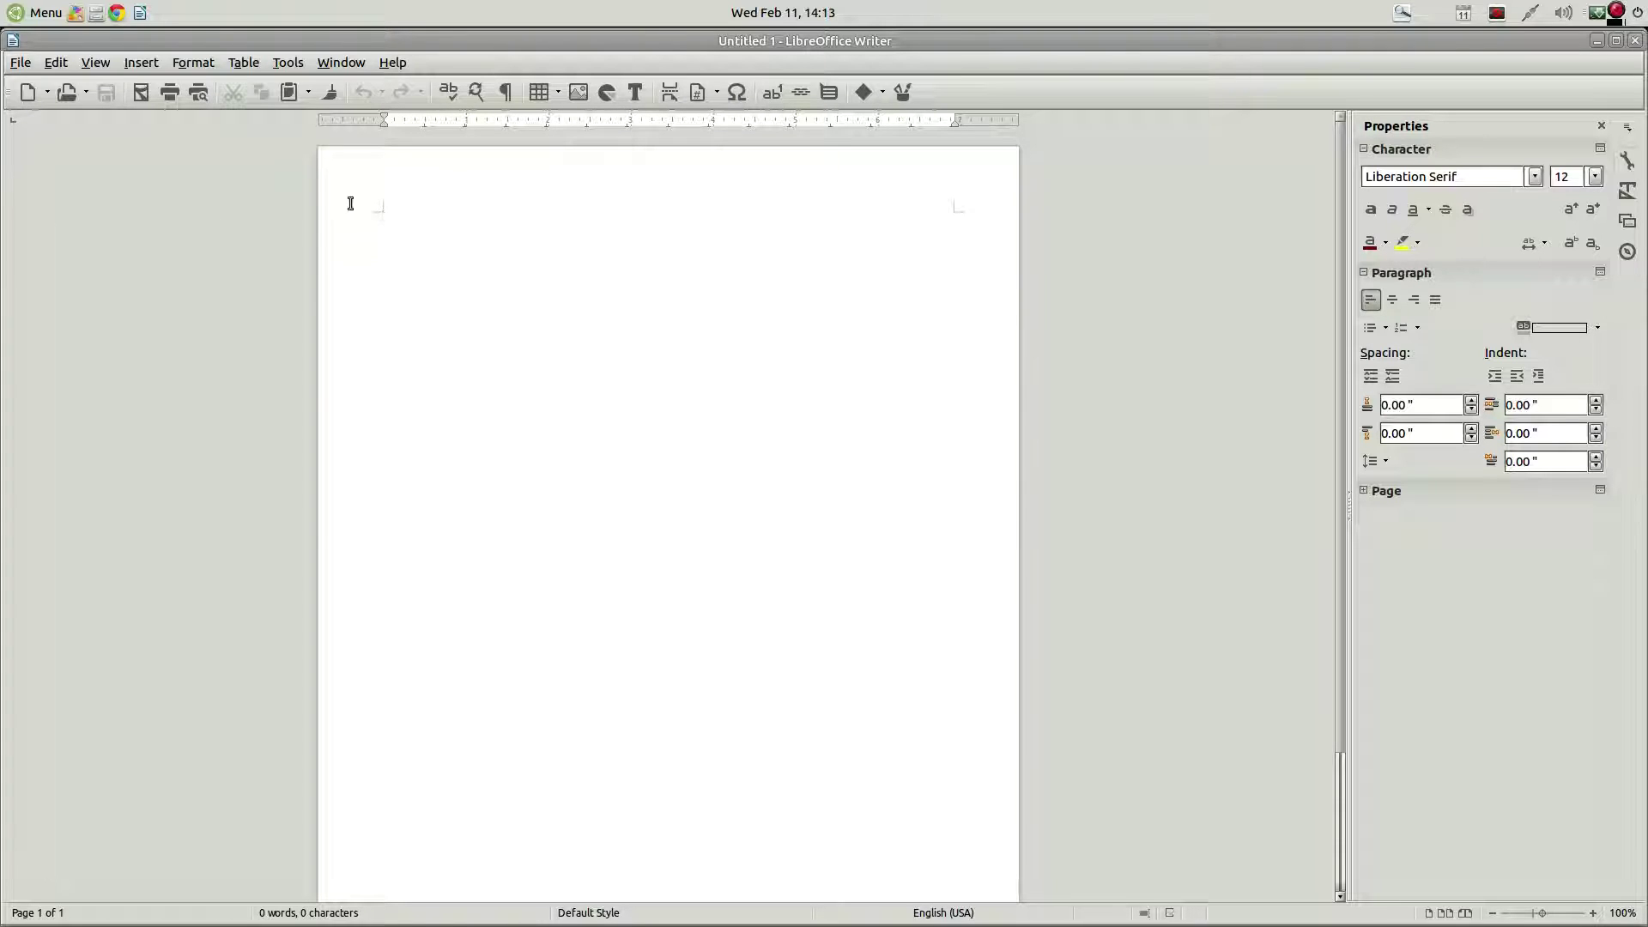
pyautogui.click(97, 65)
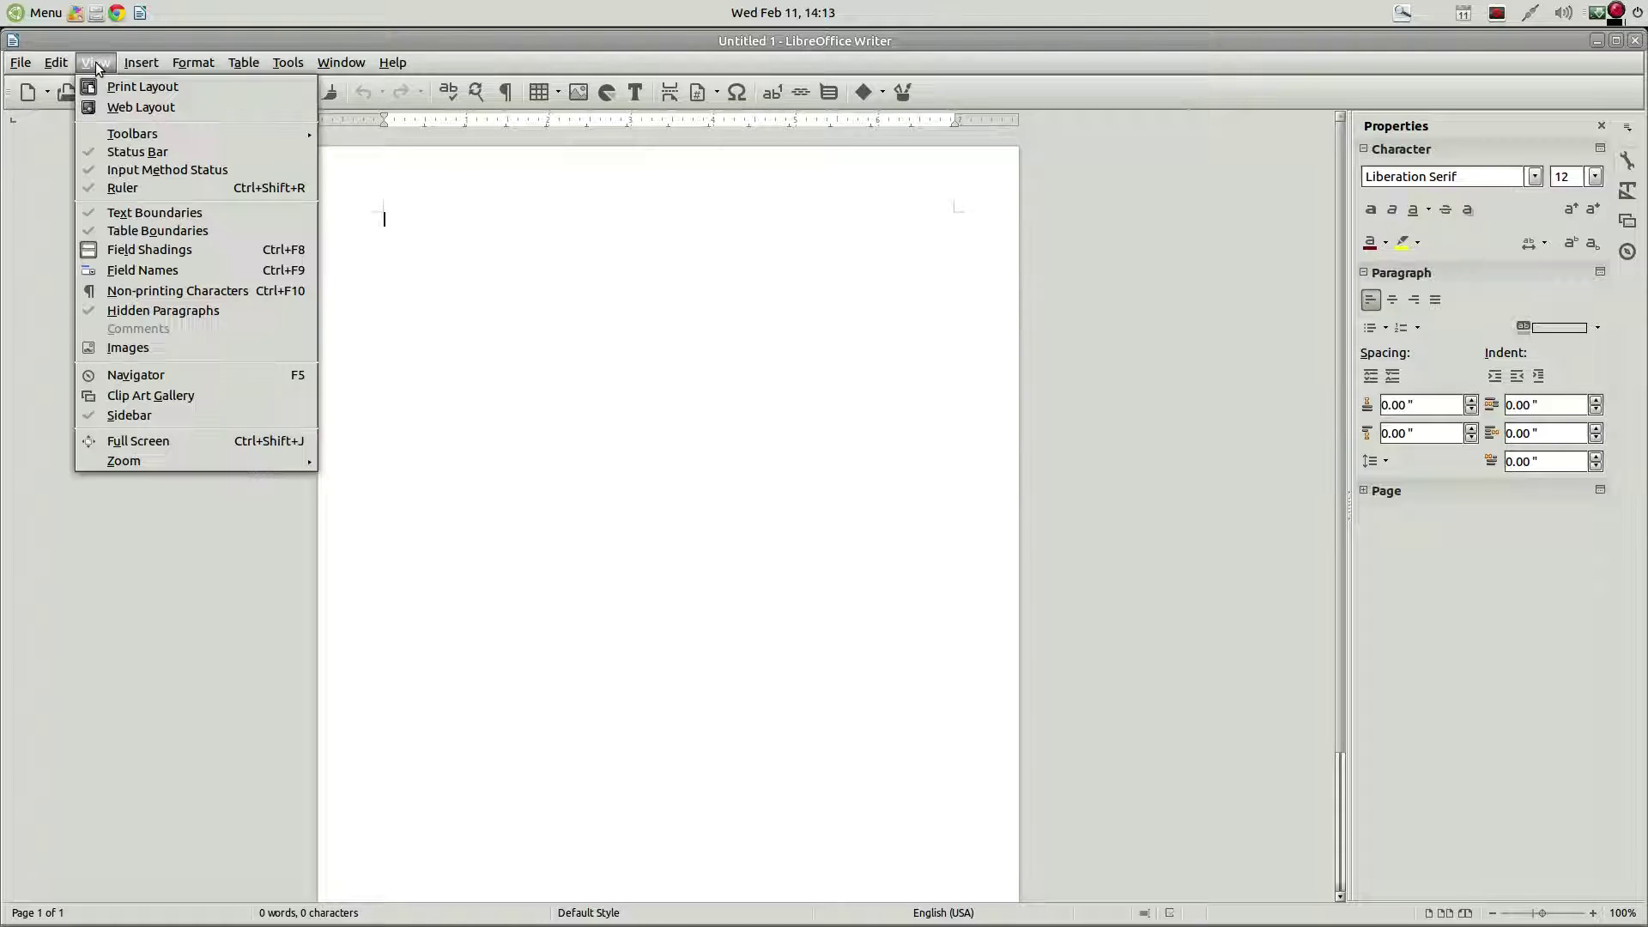
pyautogui.moveTo(114, 138)
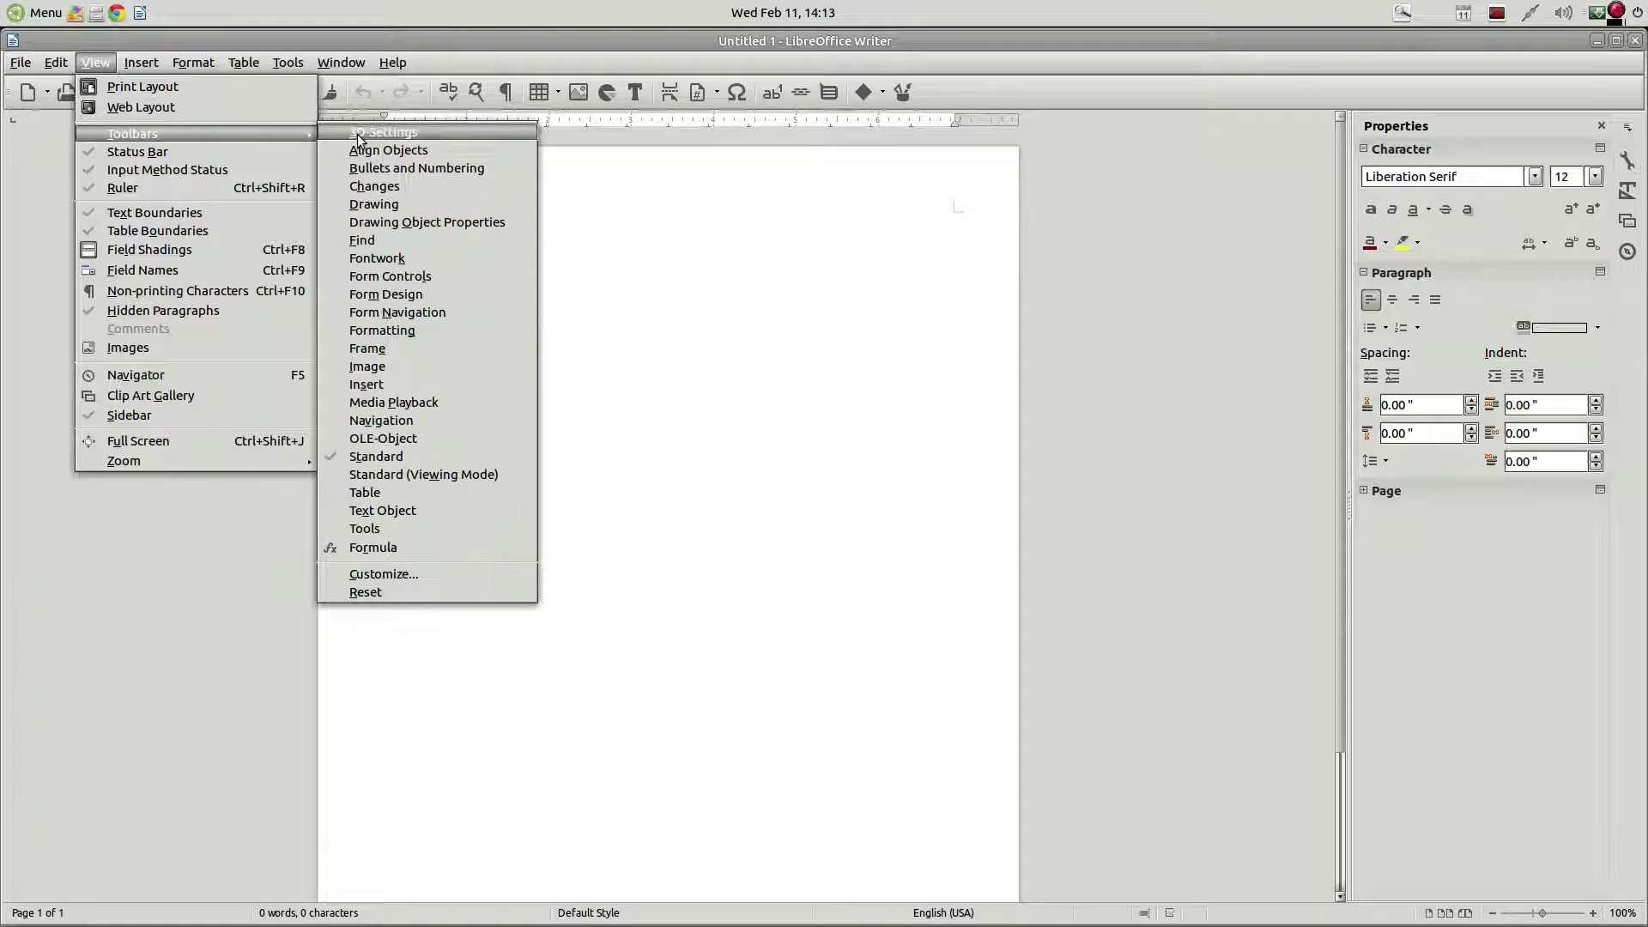
pyautogui.click(408, 330)
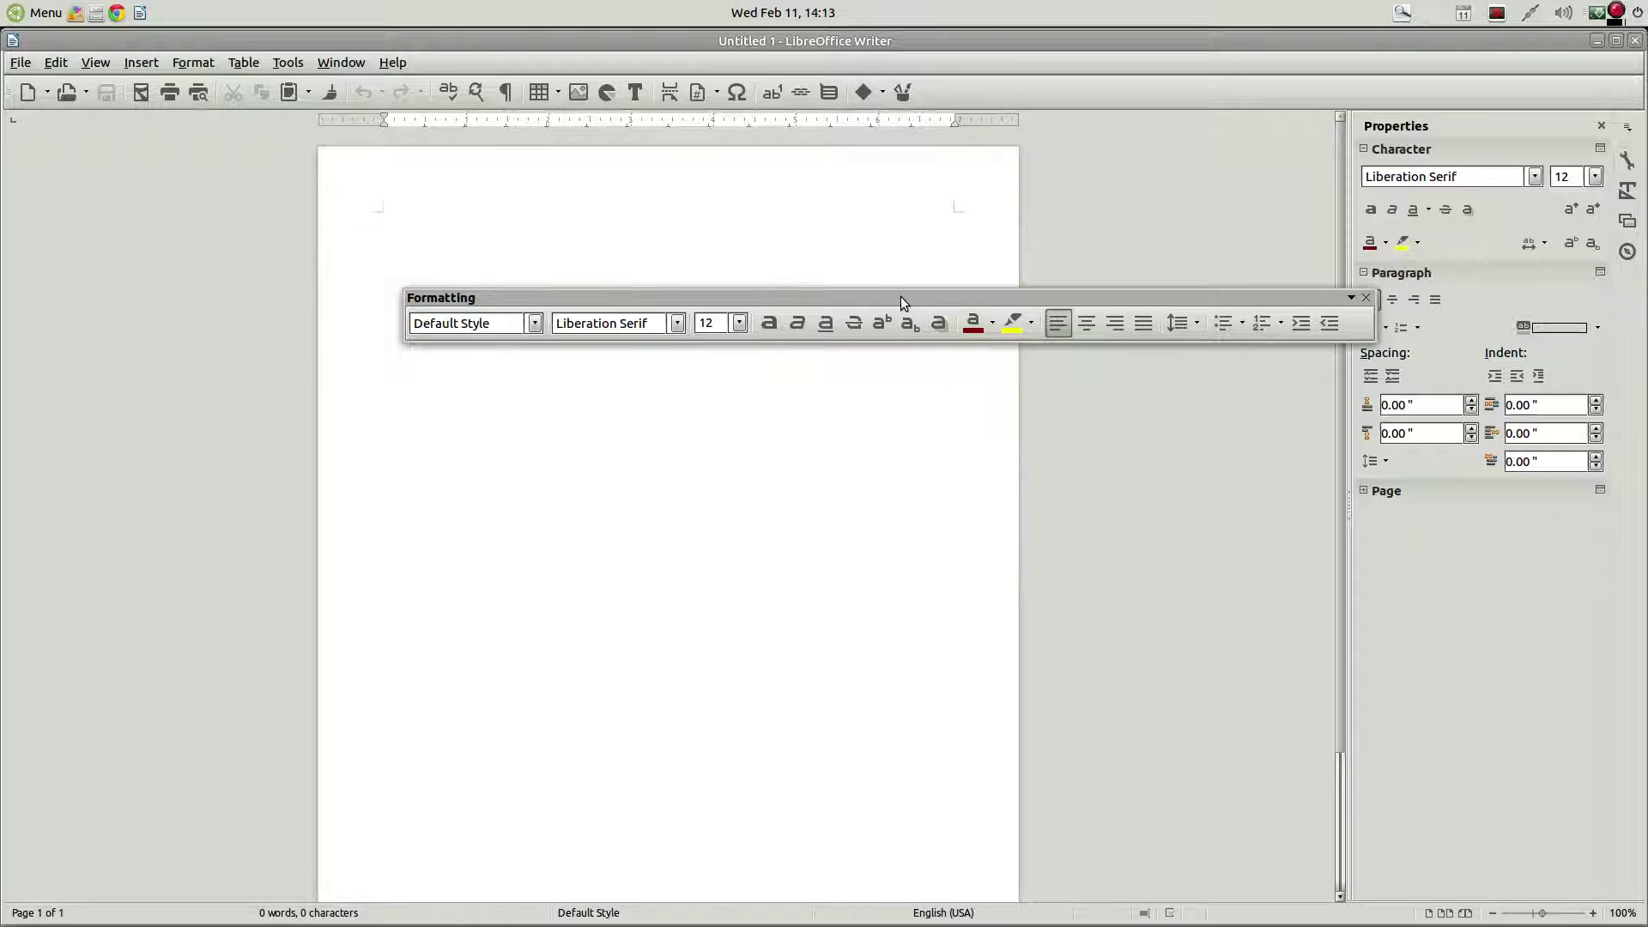
pyautogui.moveTo(900, 296); pyautogui.dragTo(17, 125)
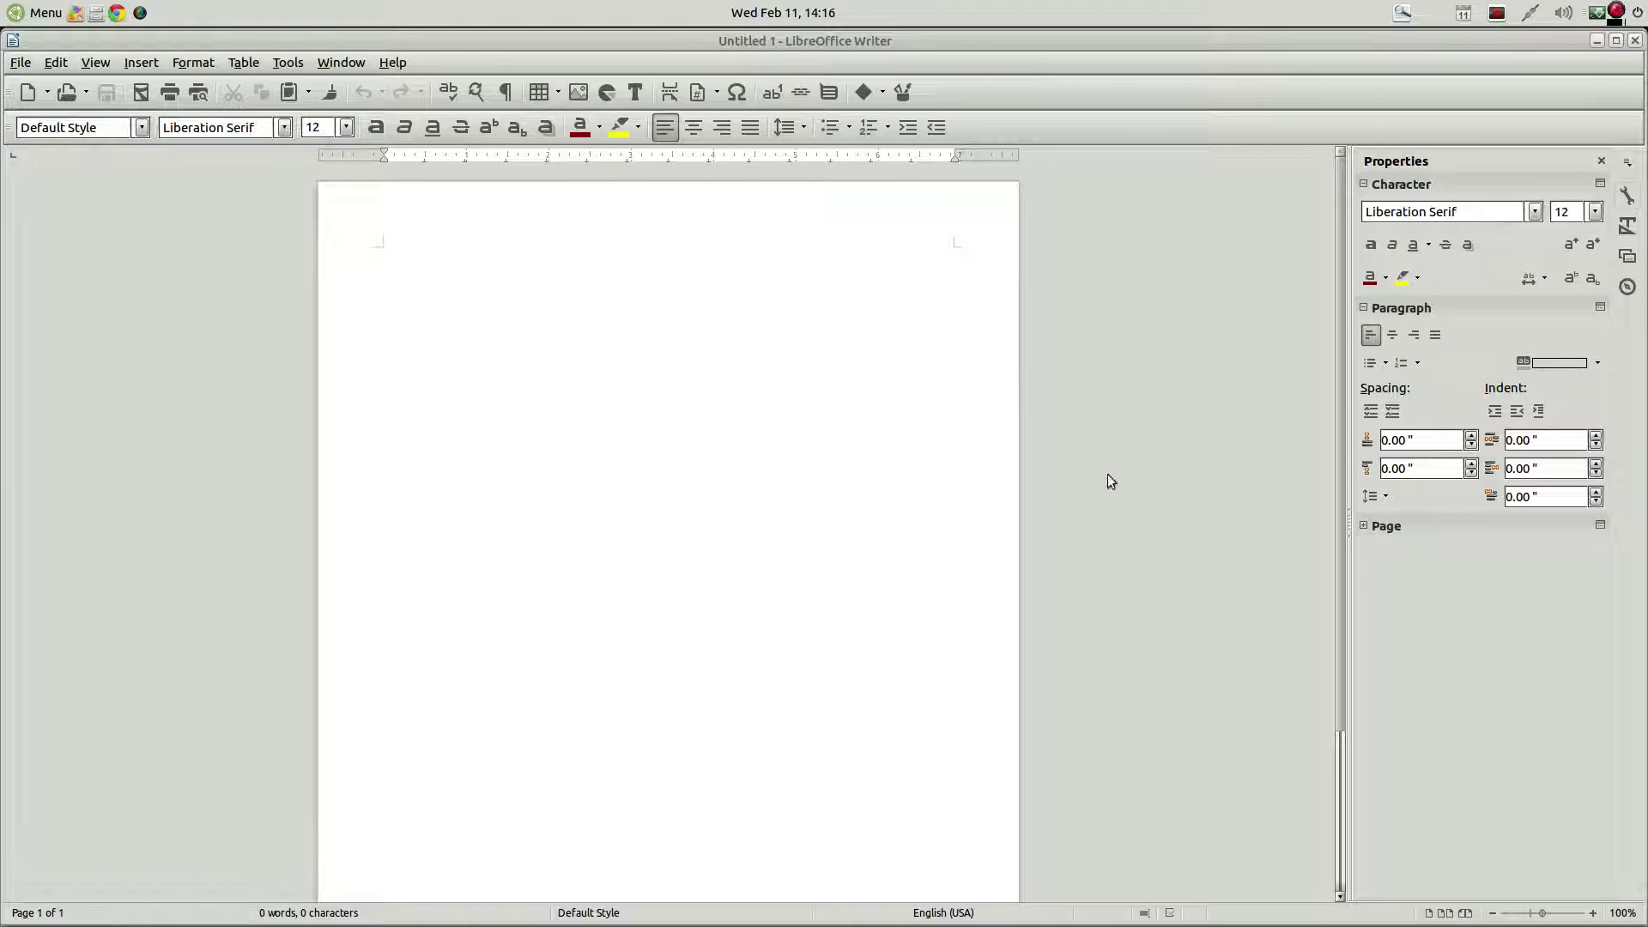
# Step: Switch the sidebar between the paragraph Styles list and Properties twice
pyautogui.click(1627, 228)
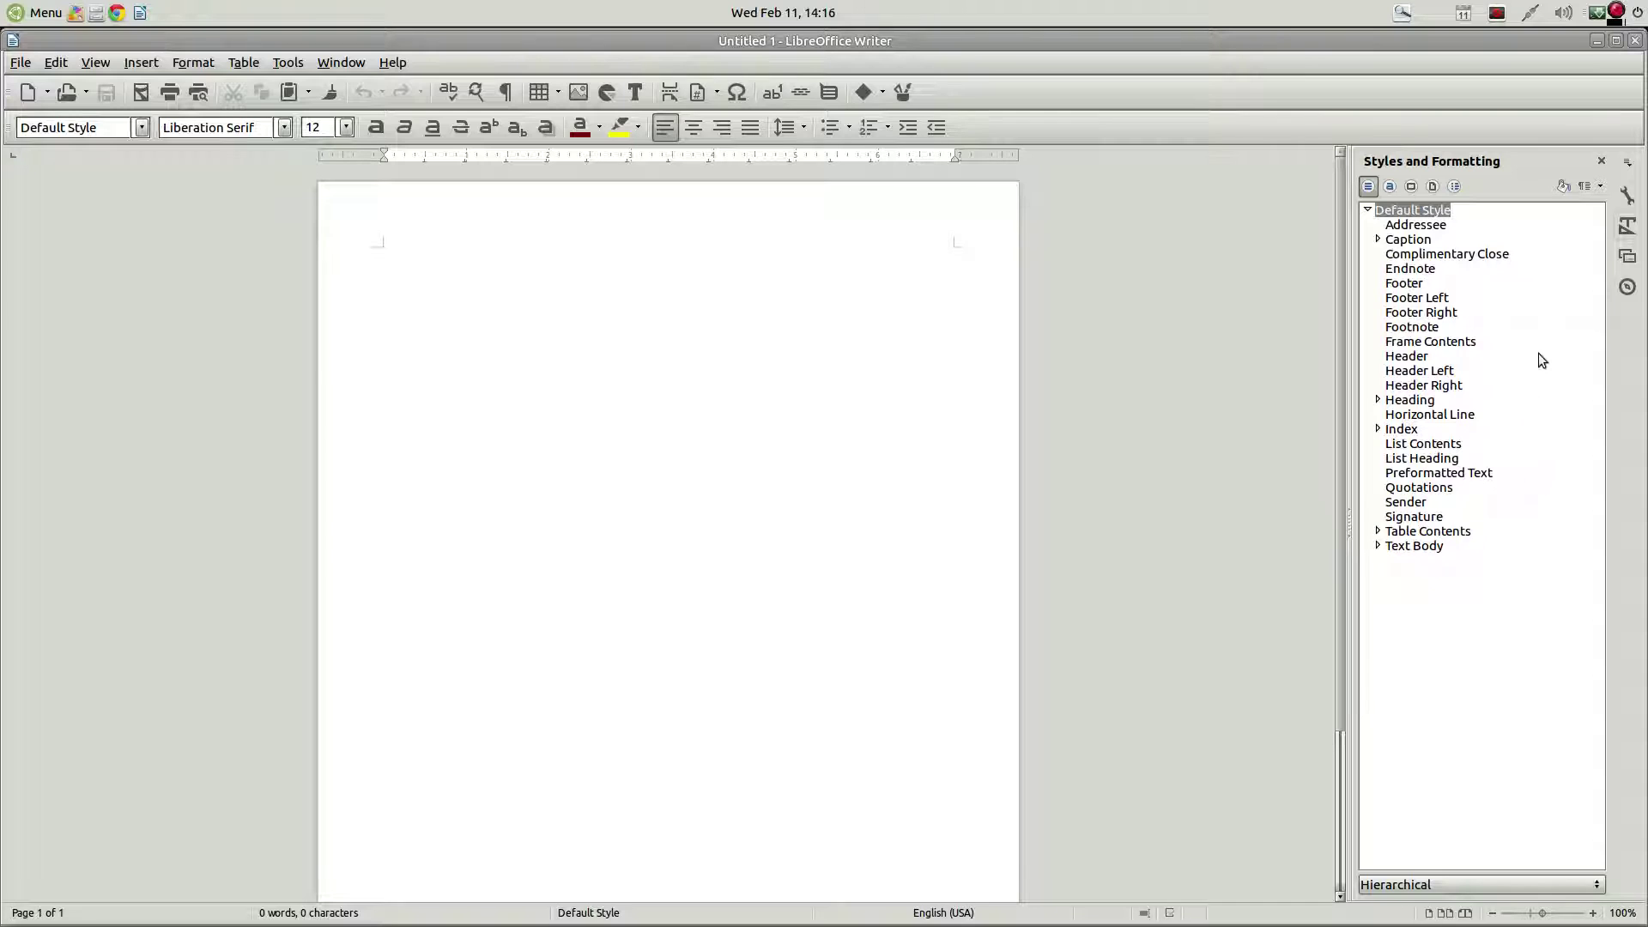
pyautogui.click(1626, 196)
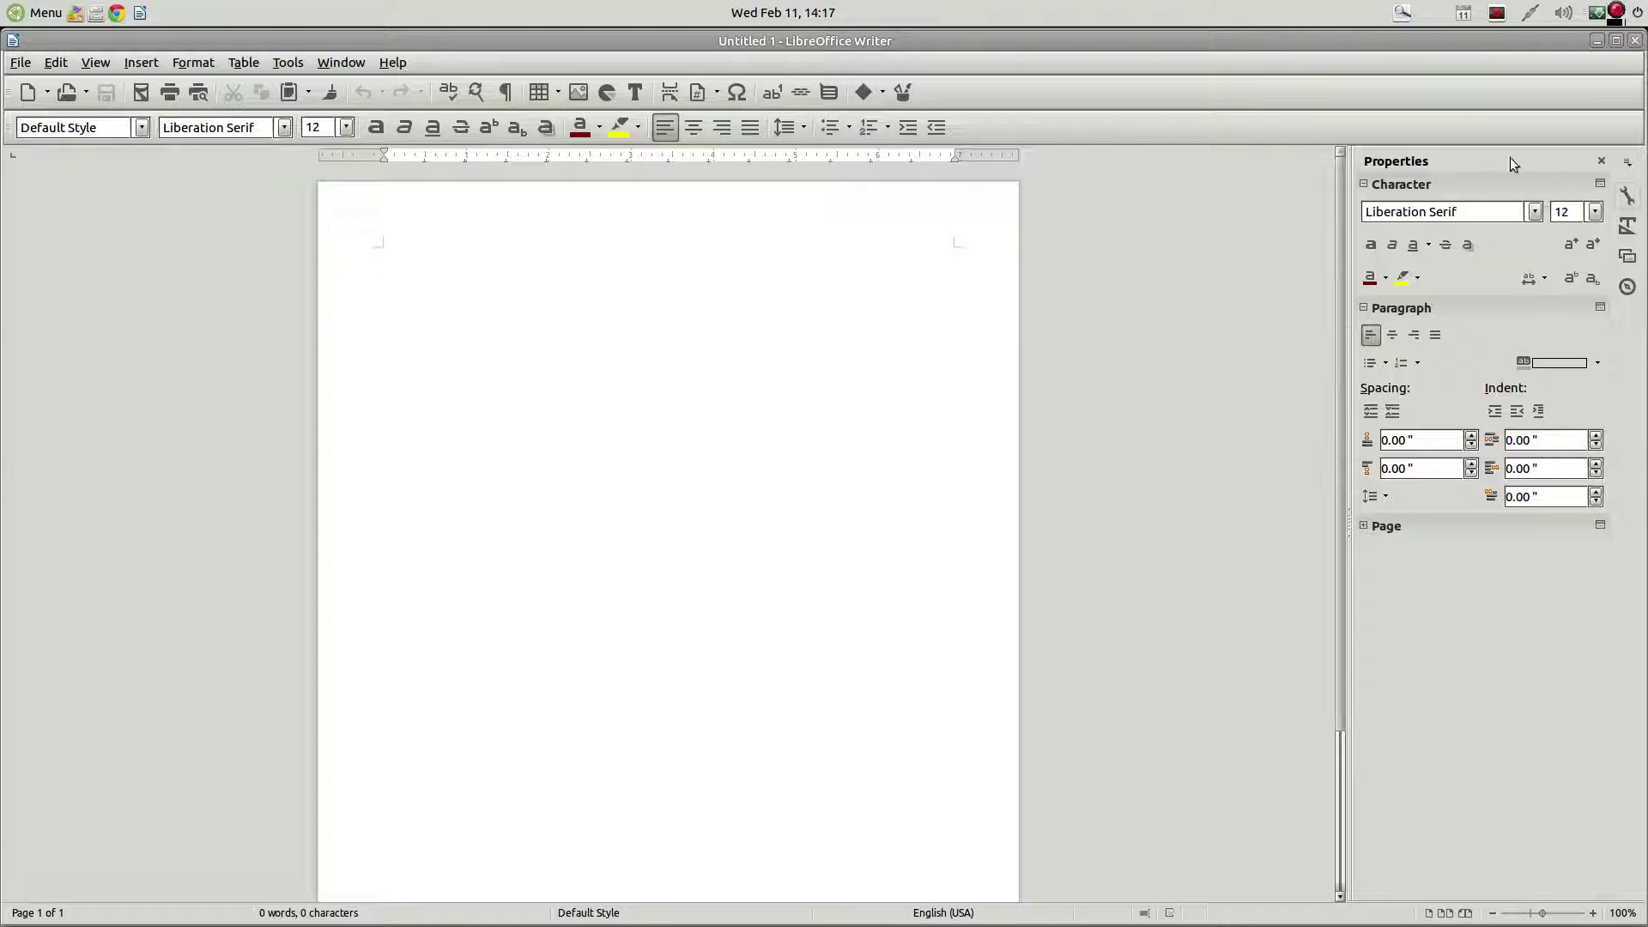
pyautogui.click(1628, 228)
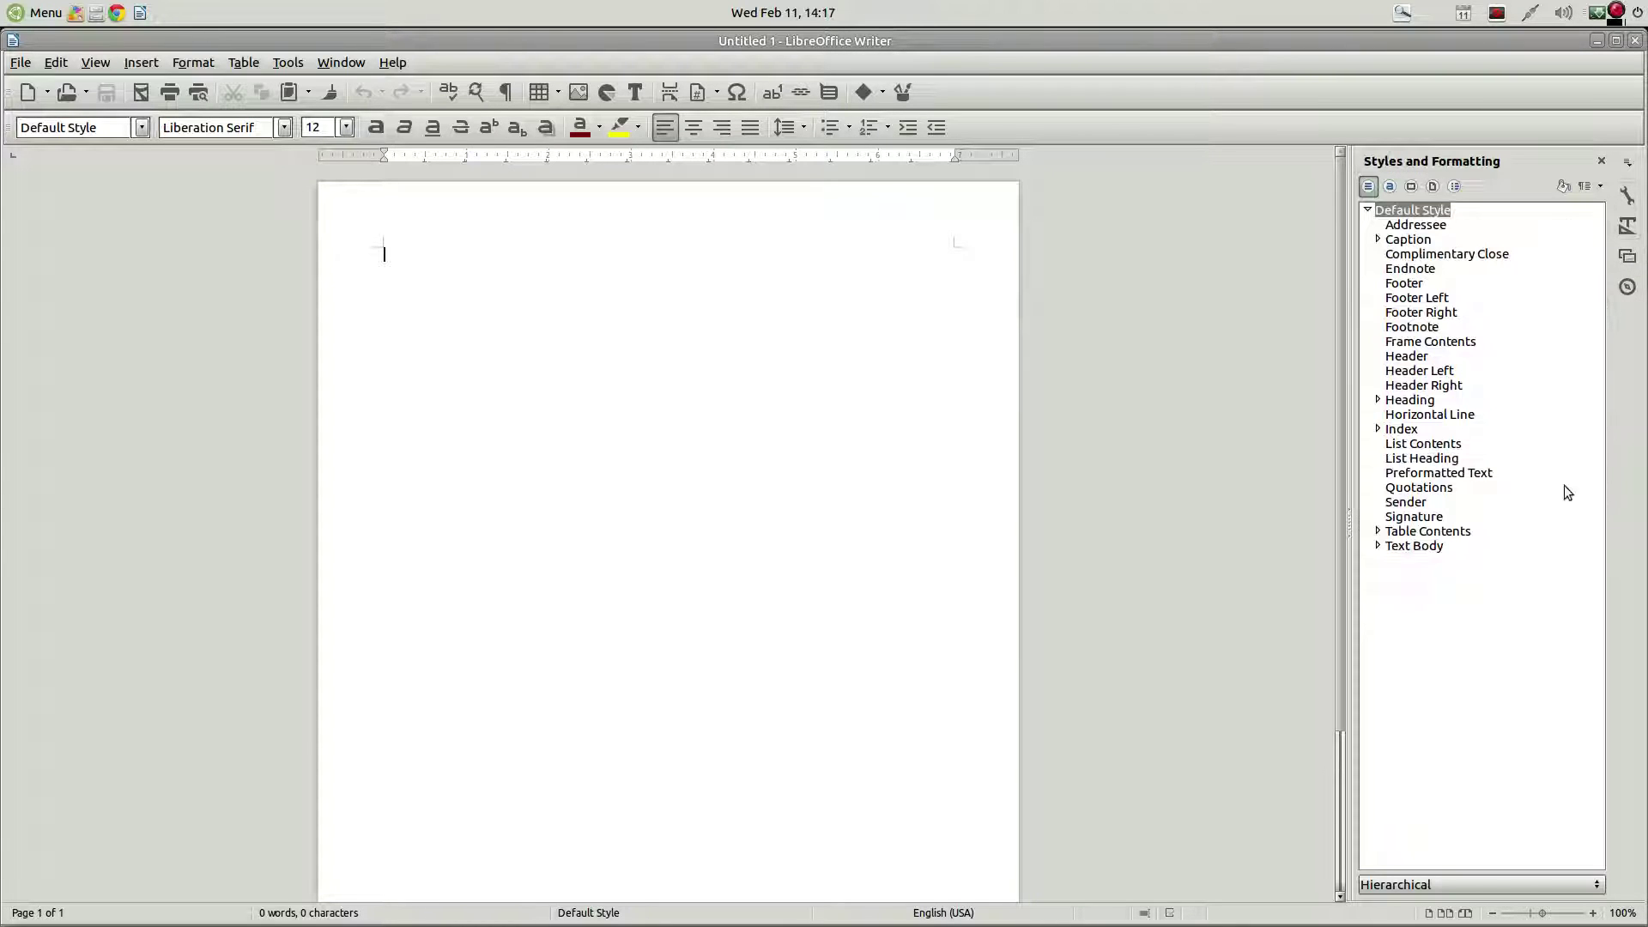
pyautogui.click(1629, 197)
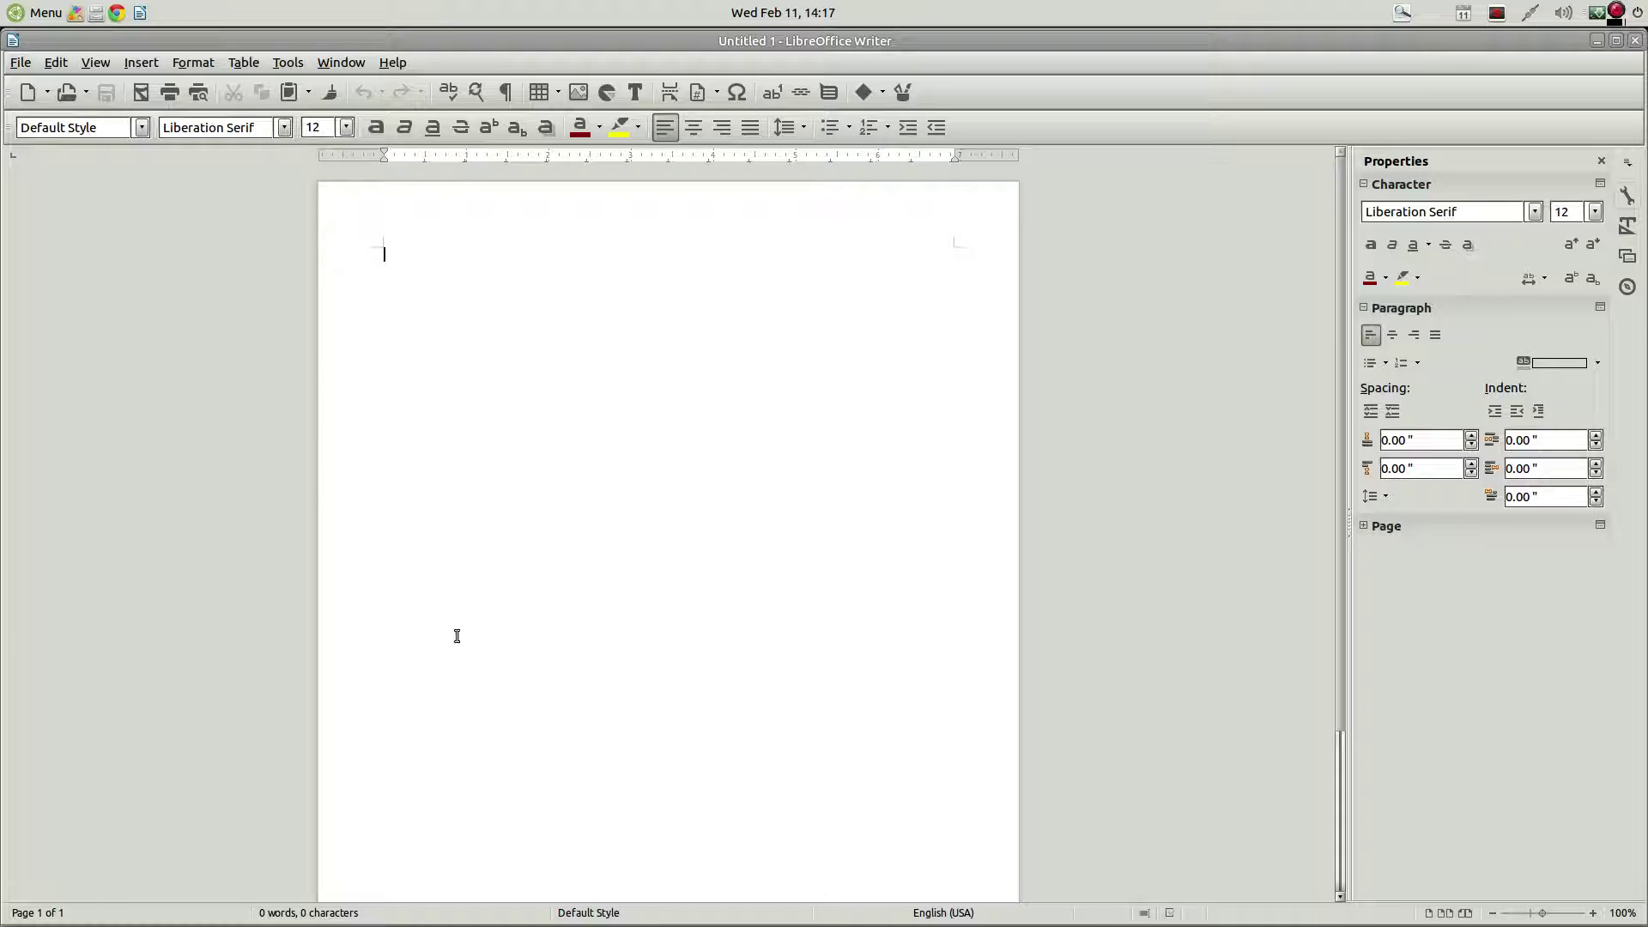
# Step: Zoom the page view up to 140%
pyautogui.click(1593, 914)
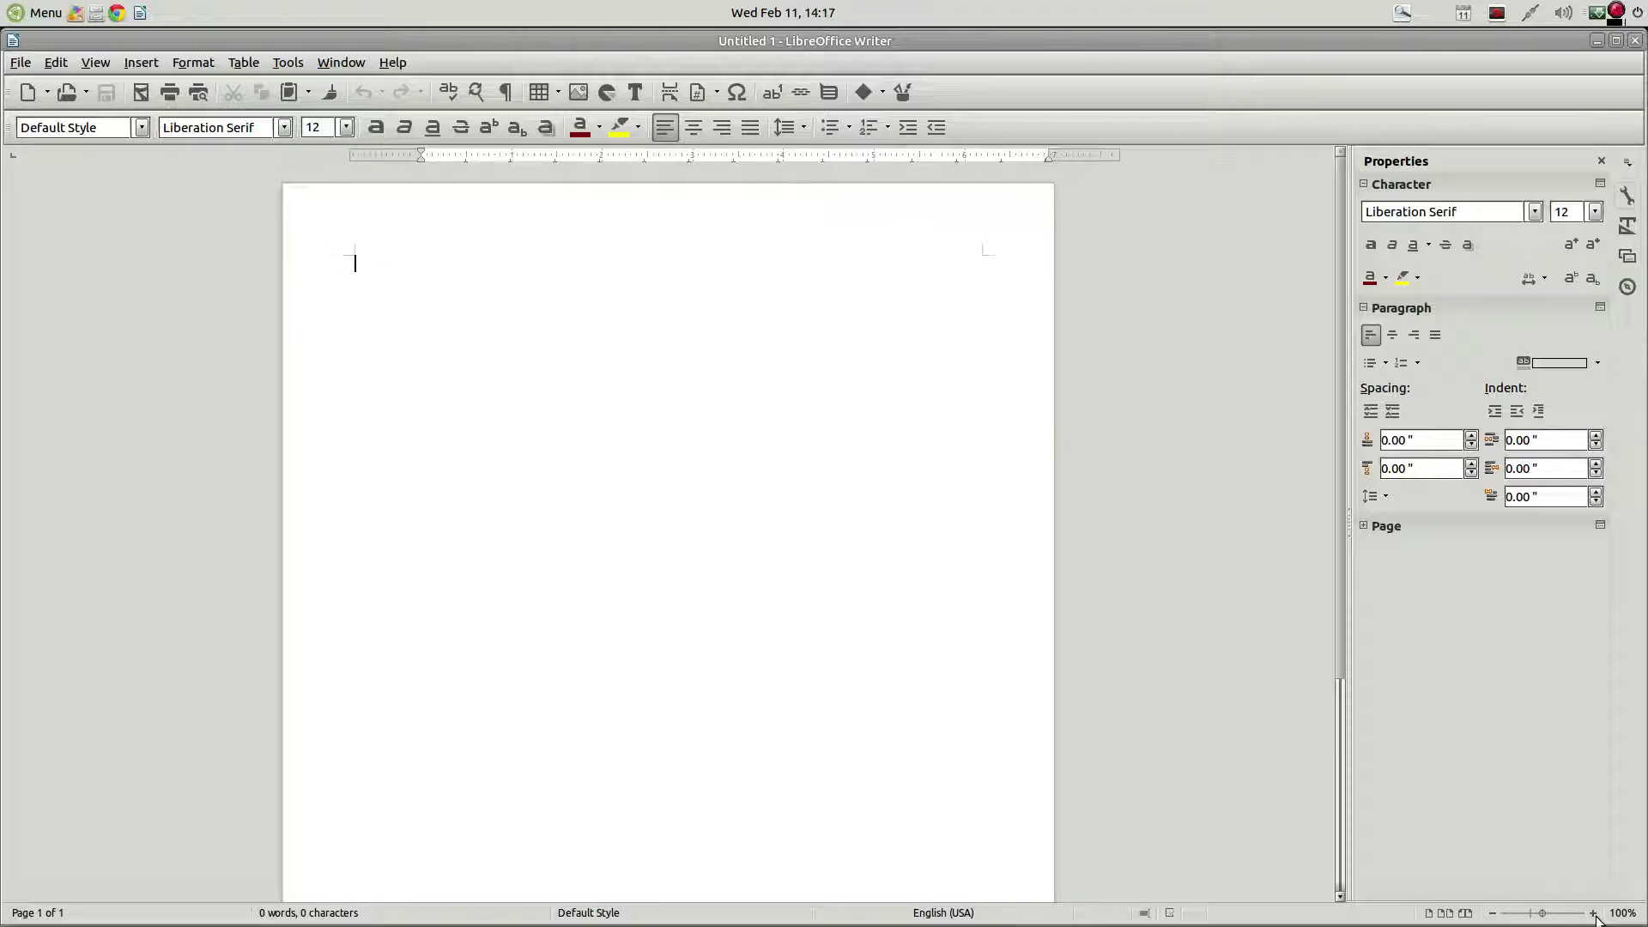
pyautogui.click(1593, 913)
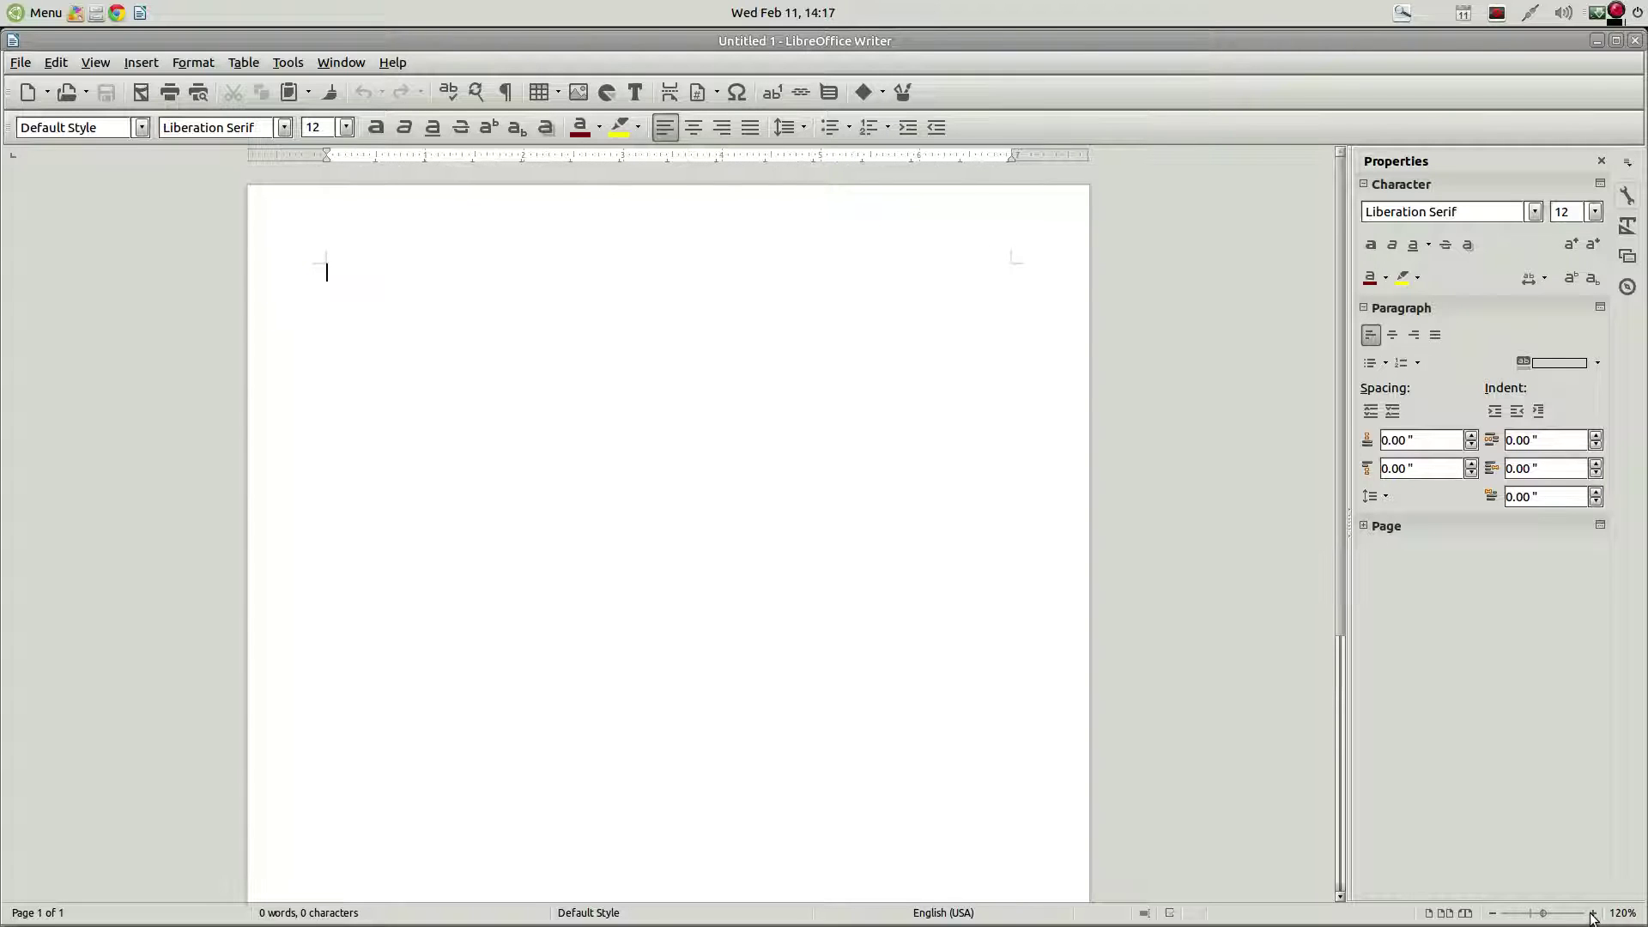
pyautogui.click(1593, 913)
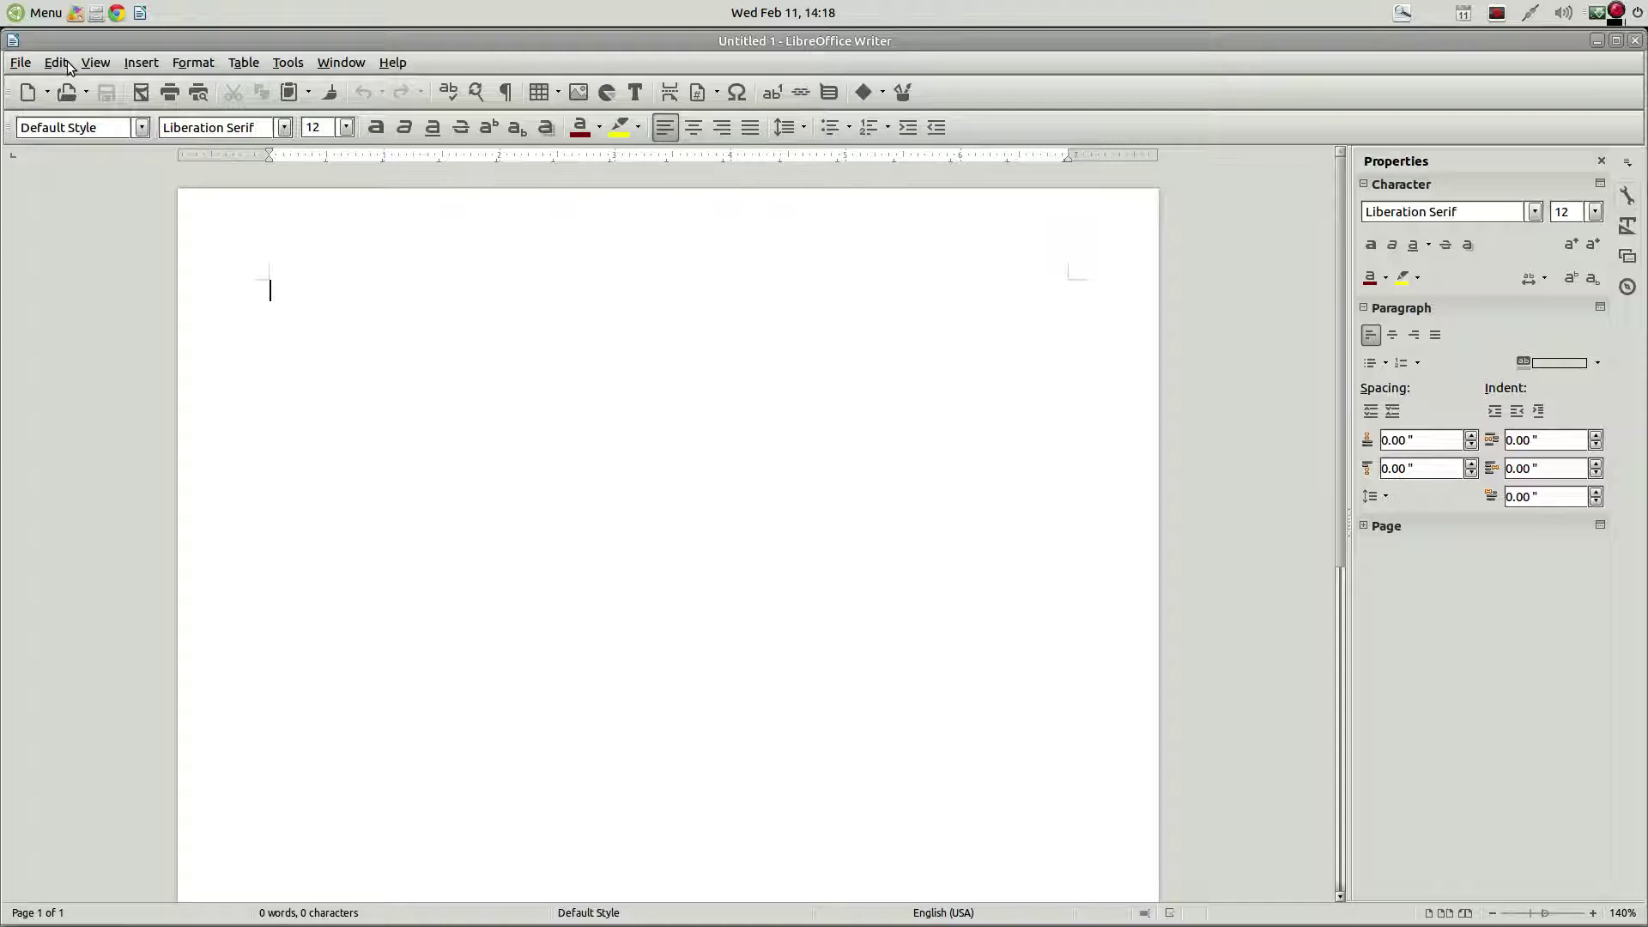
# Step: Open View > Toolbars > Customize and look through the Menus, Keyboard, Toolbars and Events tabs
pyautogui.click(94, 63)
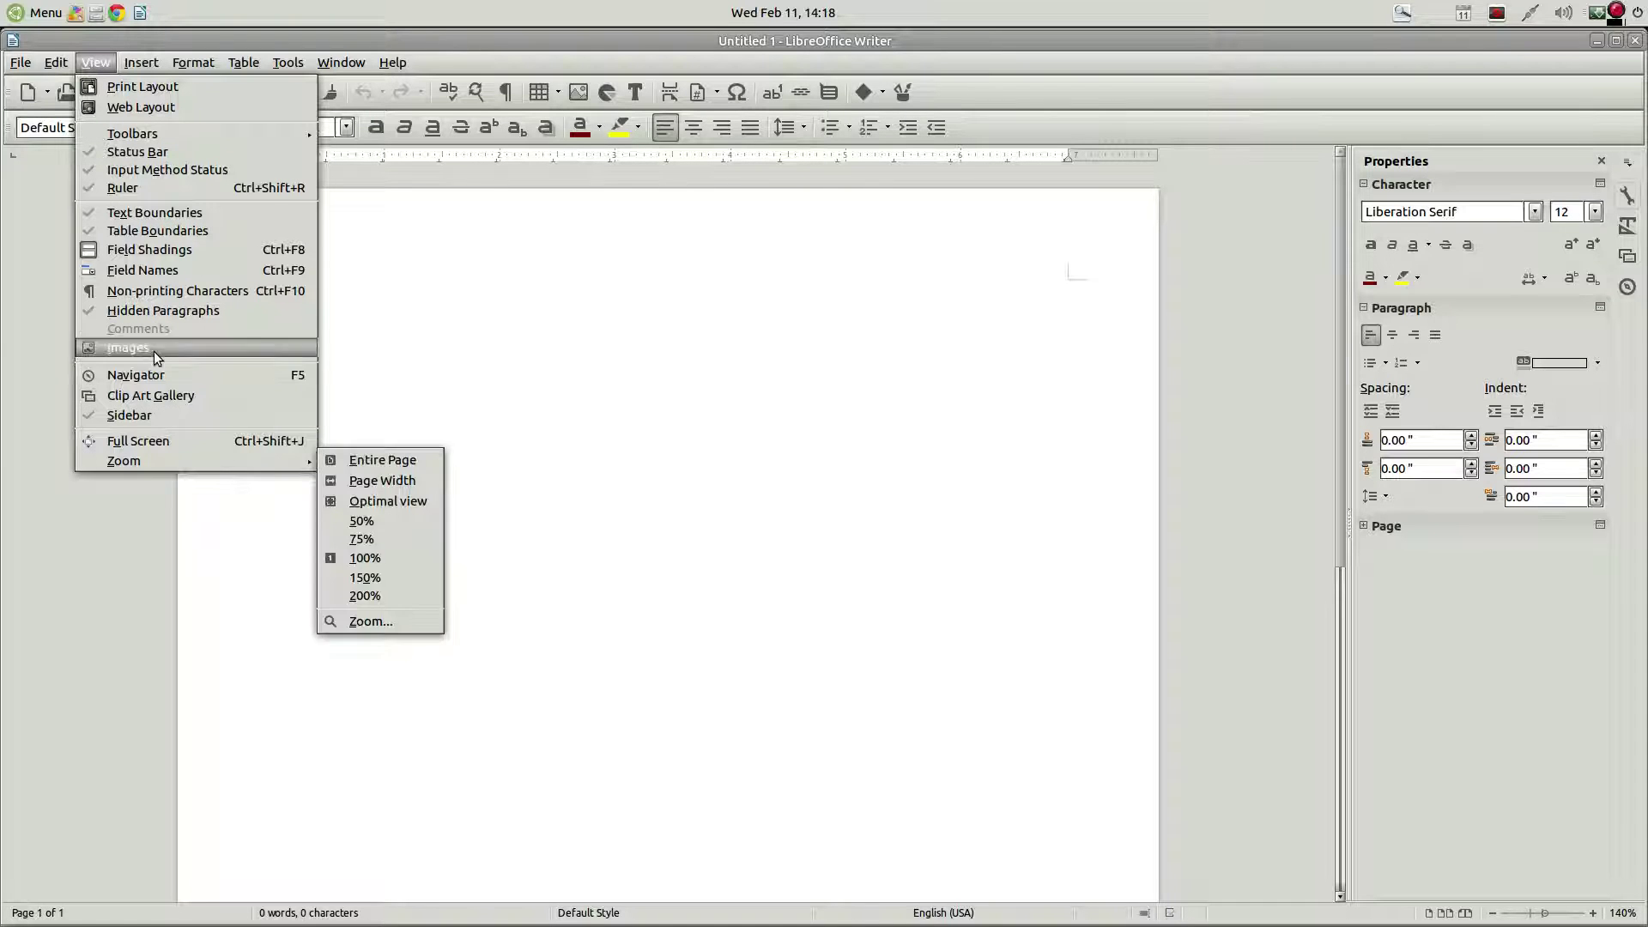
pyautogui.moveTo(137, 135)
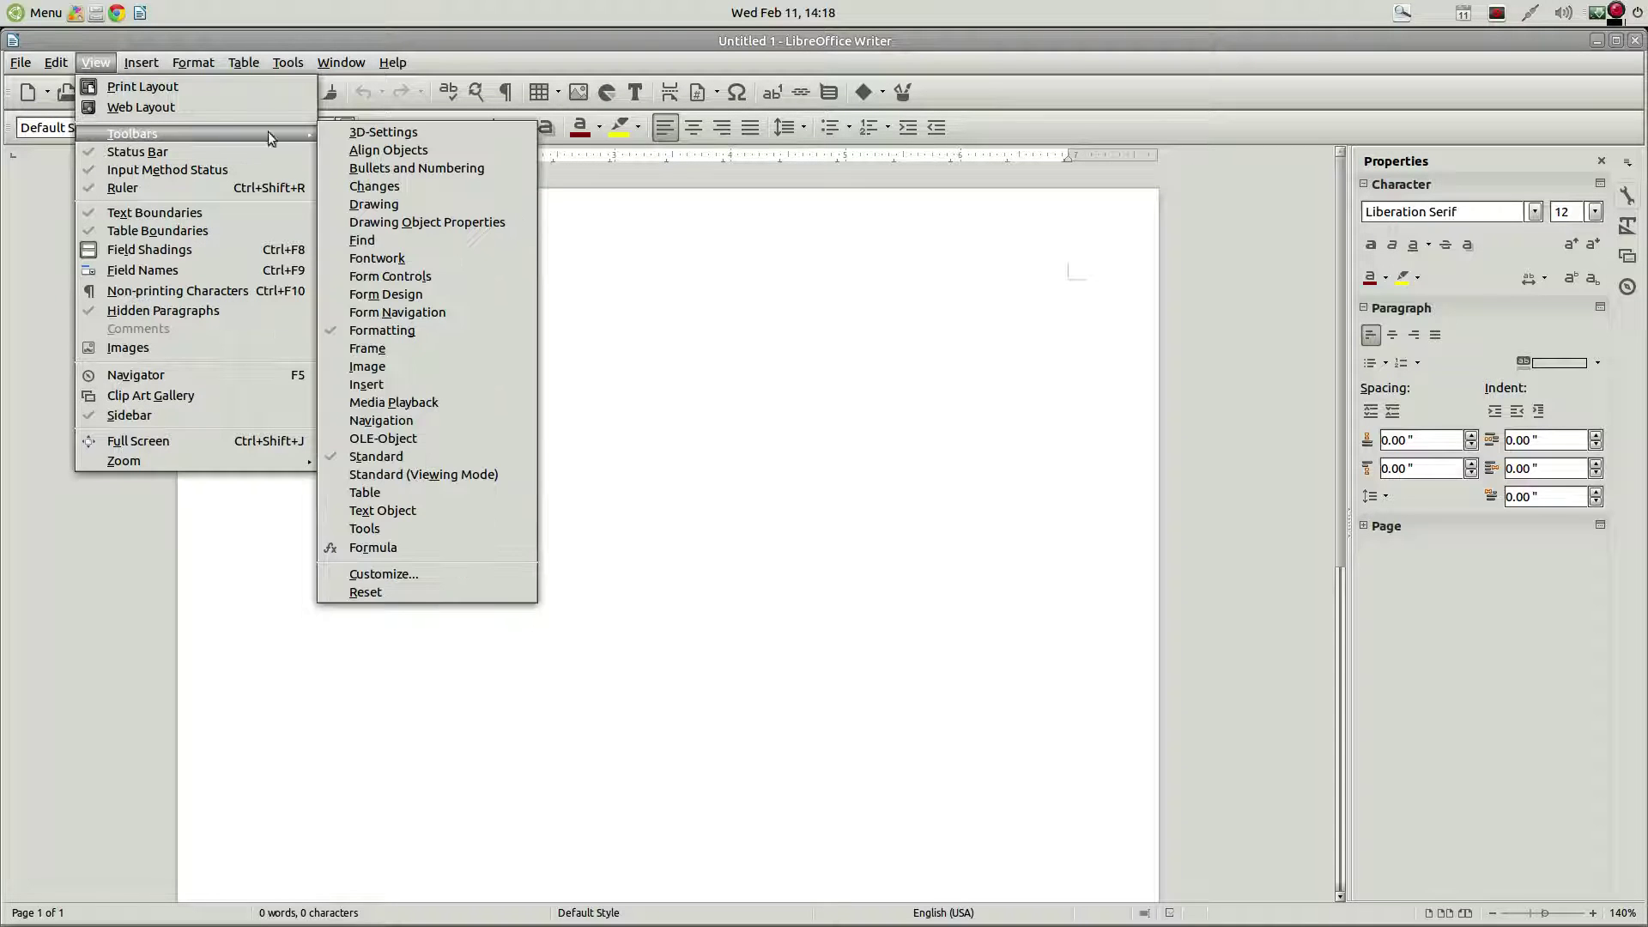
pyautogui.click(384, 576)
pyautogui.click(580, 289)
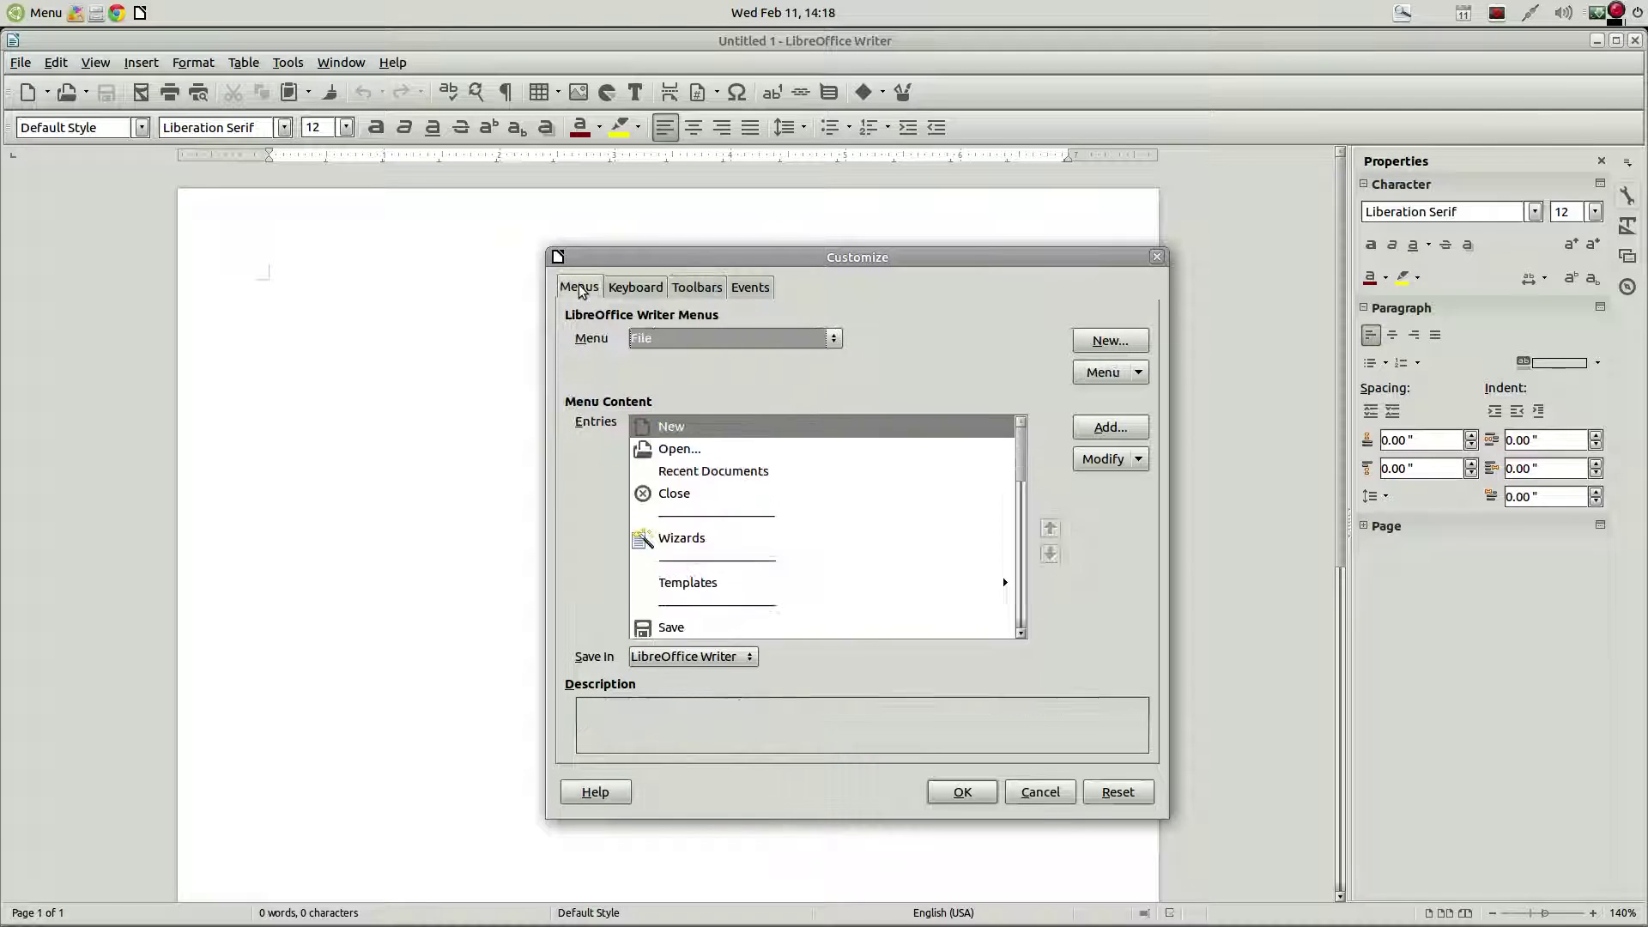
pyautogui.click(635, 287)
pyautogui.click(697, 287)
pyautogui.click(749, 287)
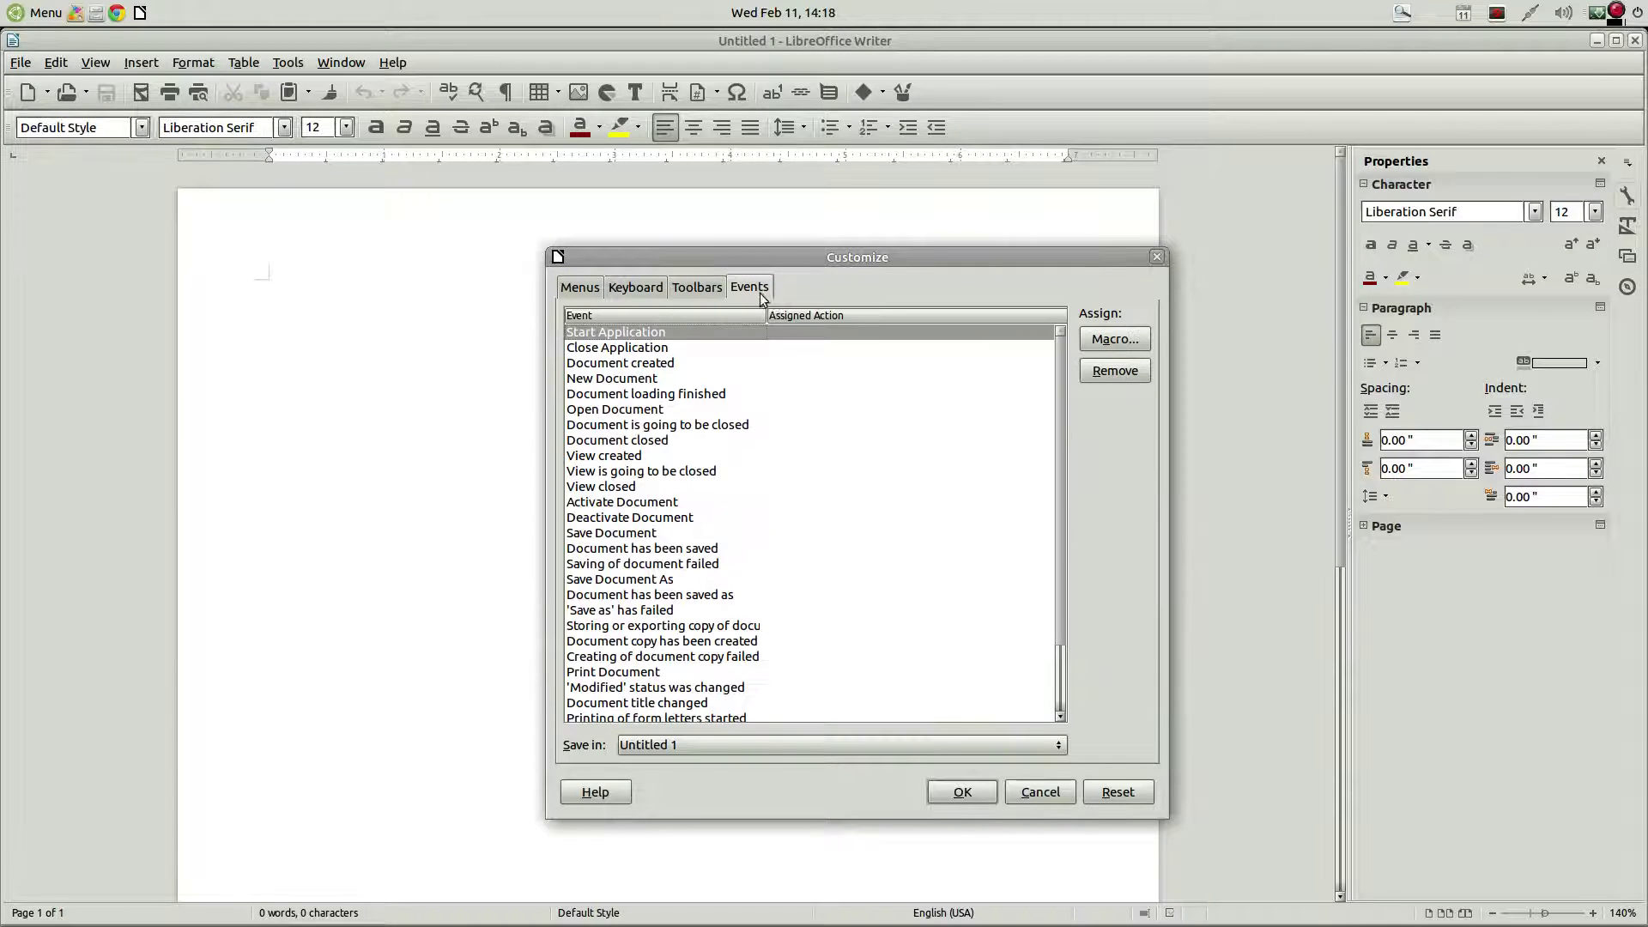
# Step: Return to the Toolbars tab with the Standard toolbar selected for editing
pyautogui.click(712, 294)
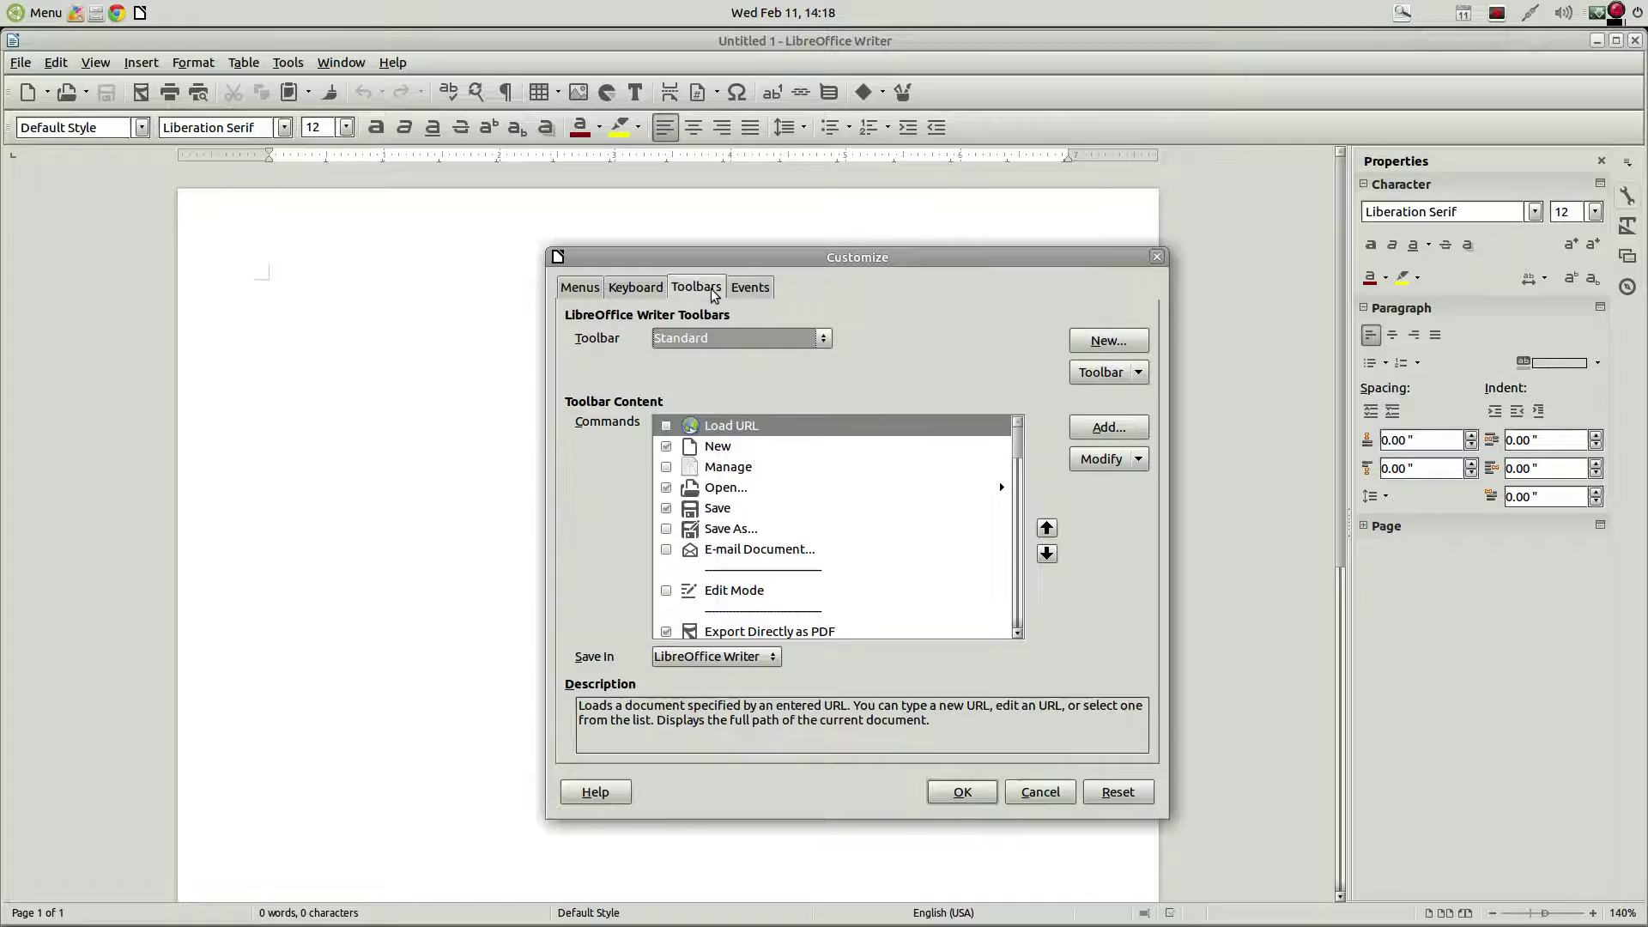
pyautogui.click(824, 340)
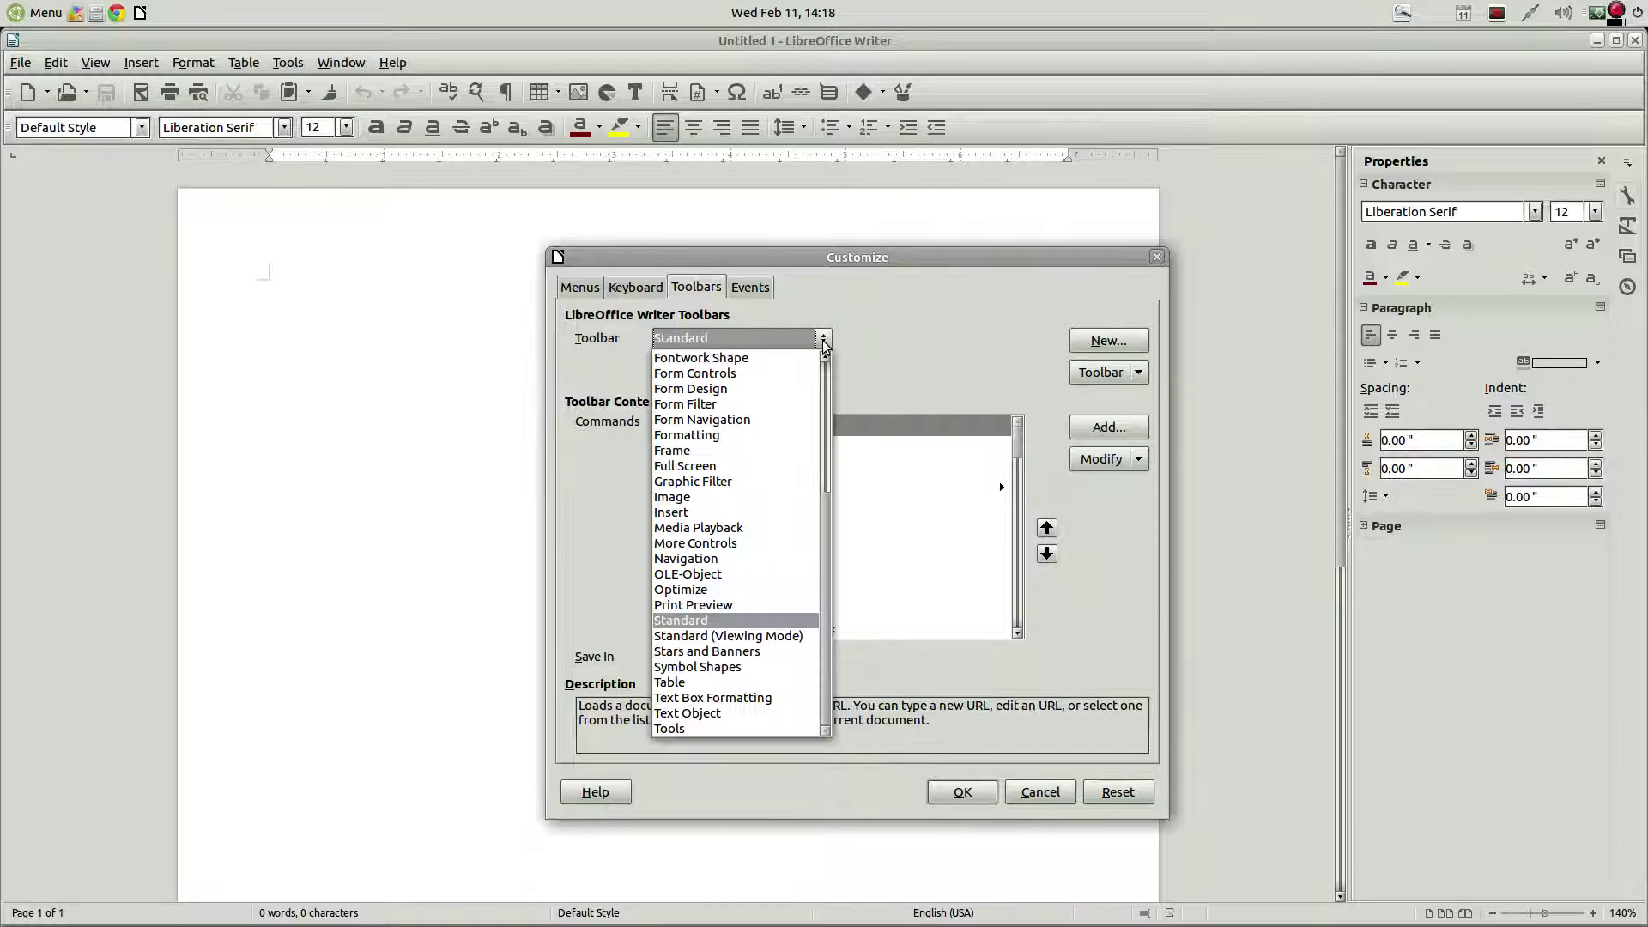
pyautogui.click(865, 344)
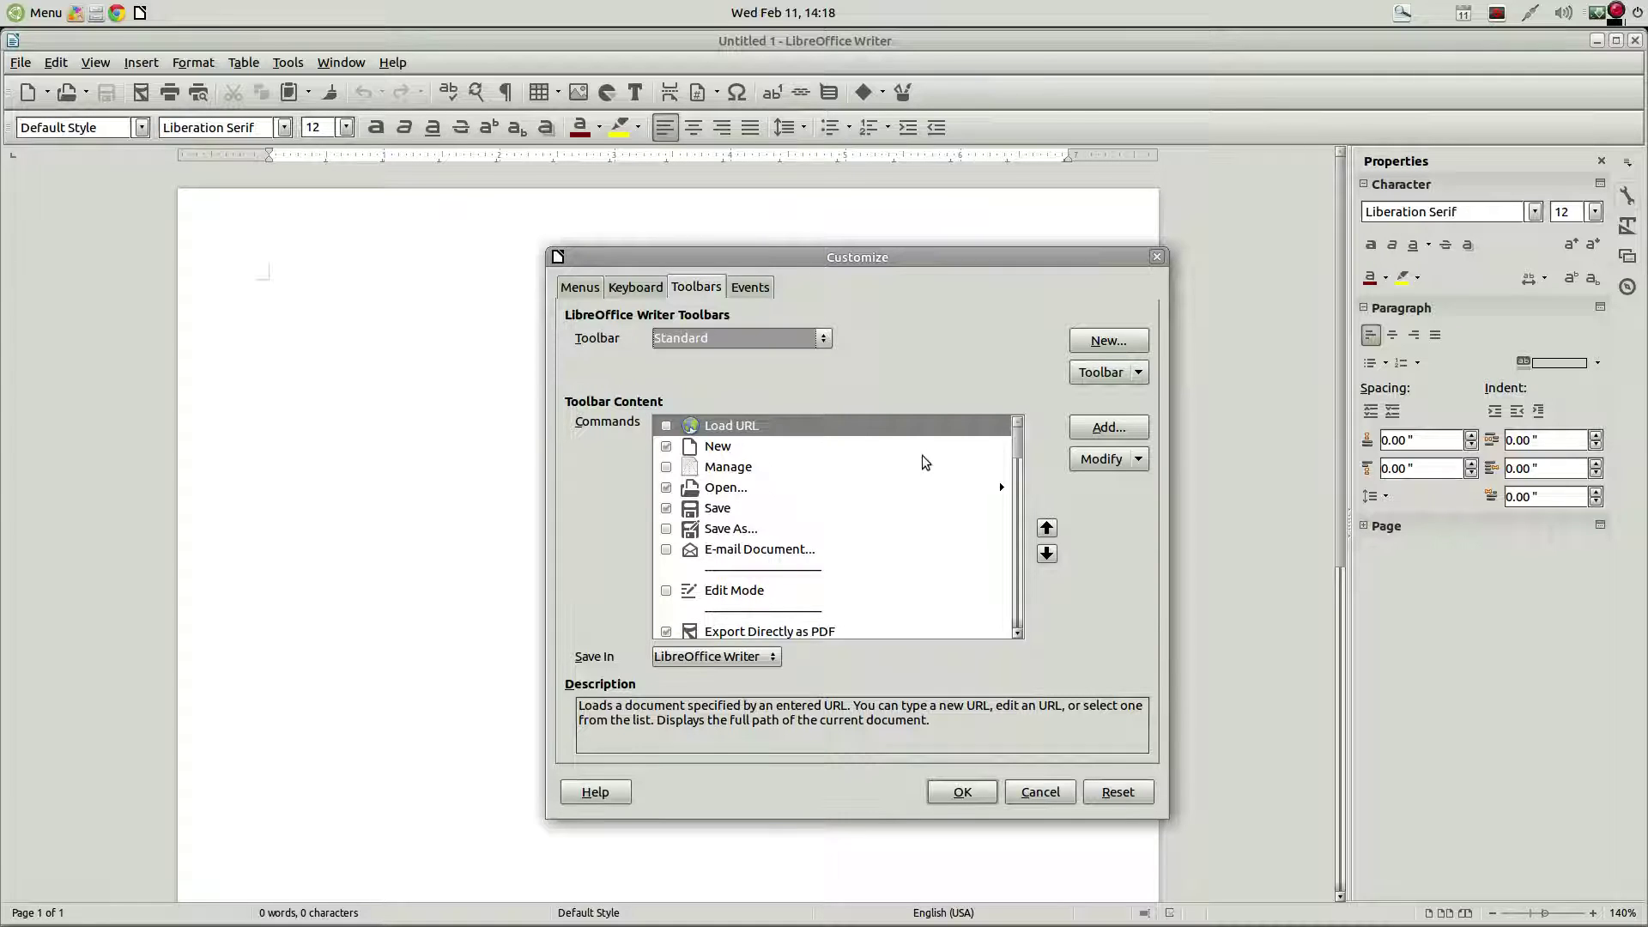
pyautogui.moveTo(1018, 452)
pyautogui.mouseDown()
pyautogui.moveTo(1041, 618)
pyautogui.moveTo(1018, 433)
pyautogui.mouseUp()
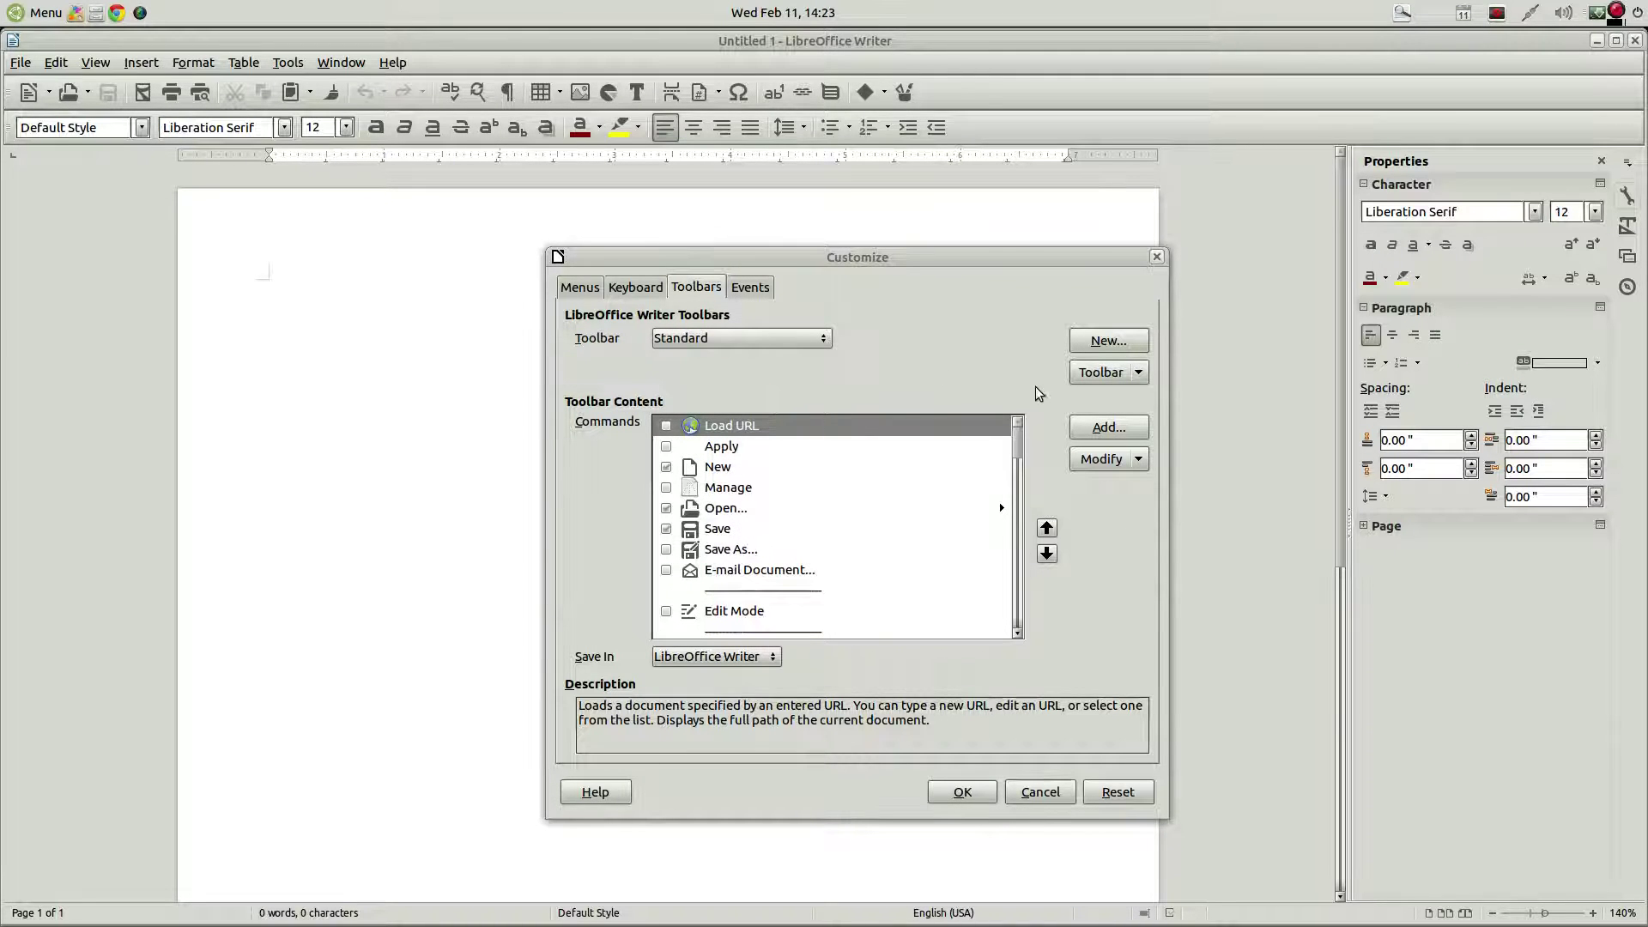
# Step: Add the Apply Style command to the Standard toolbar and confirm with OK
pyautogui.click(1108, 426)
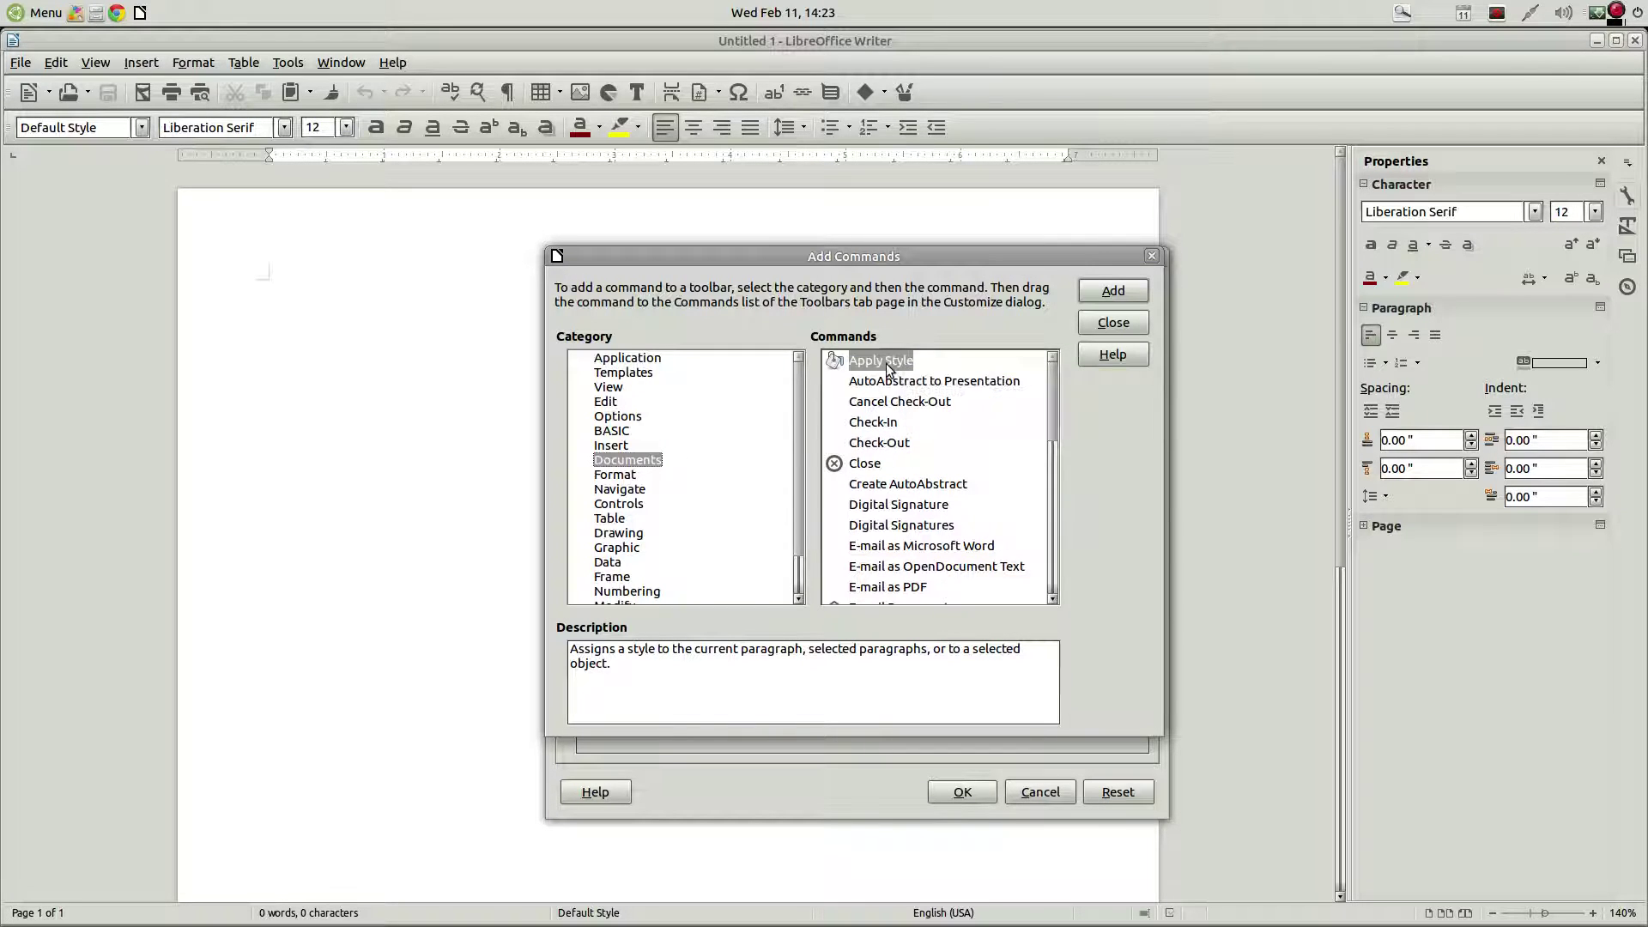
pyautogui.click(1100, 296)
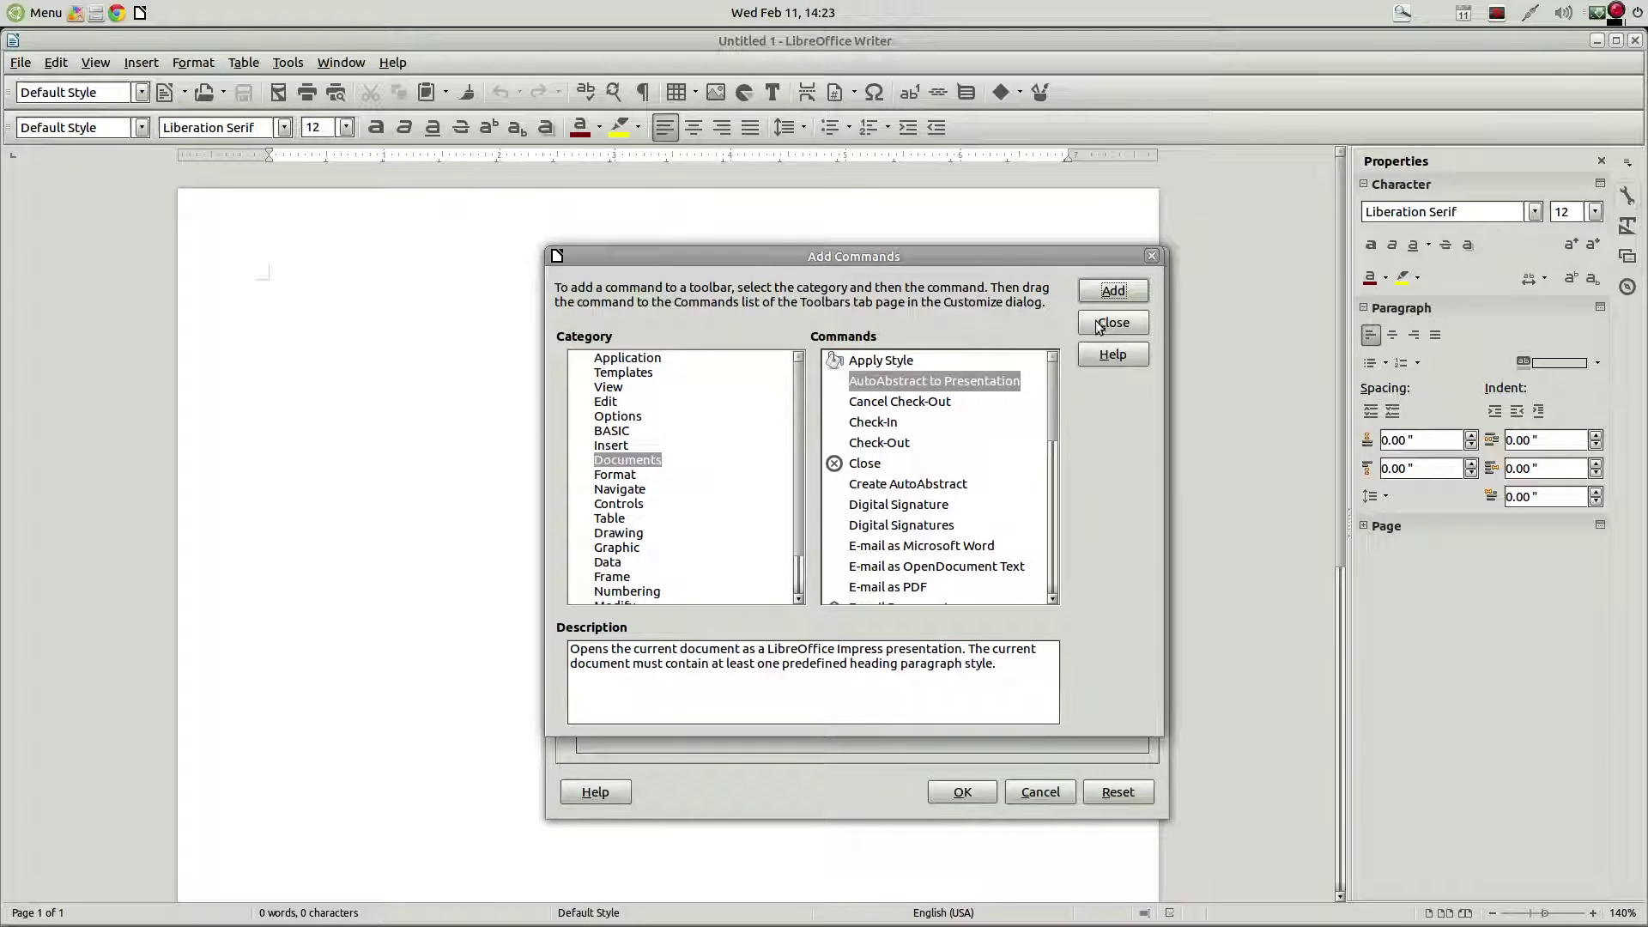
pyautogui.click(1098, 330)
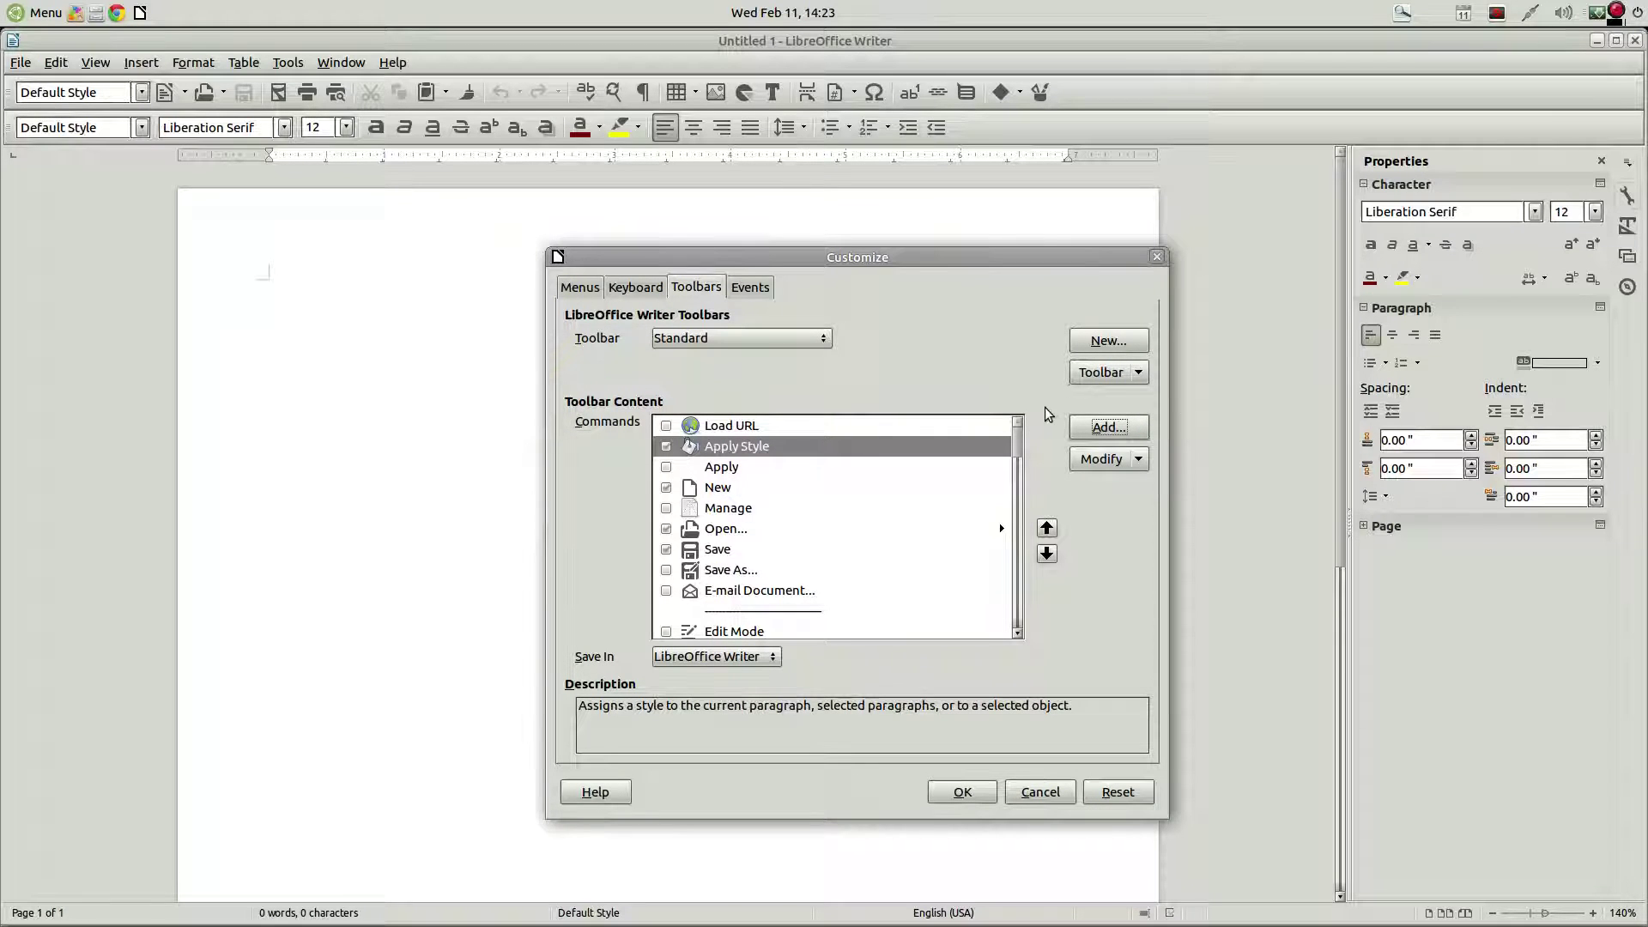
pyautogui.click(983, 796)
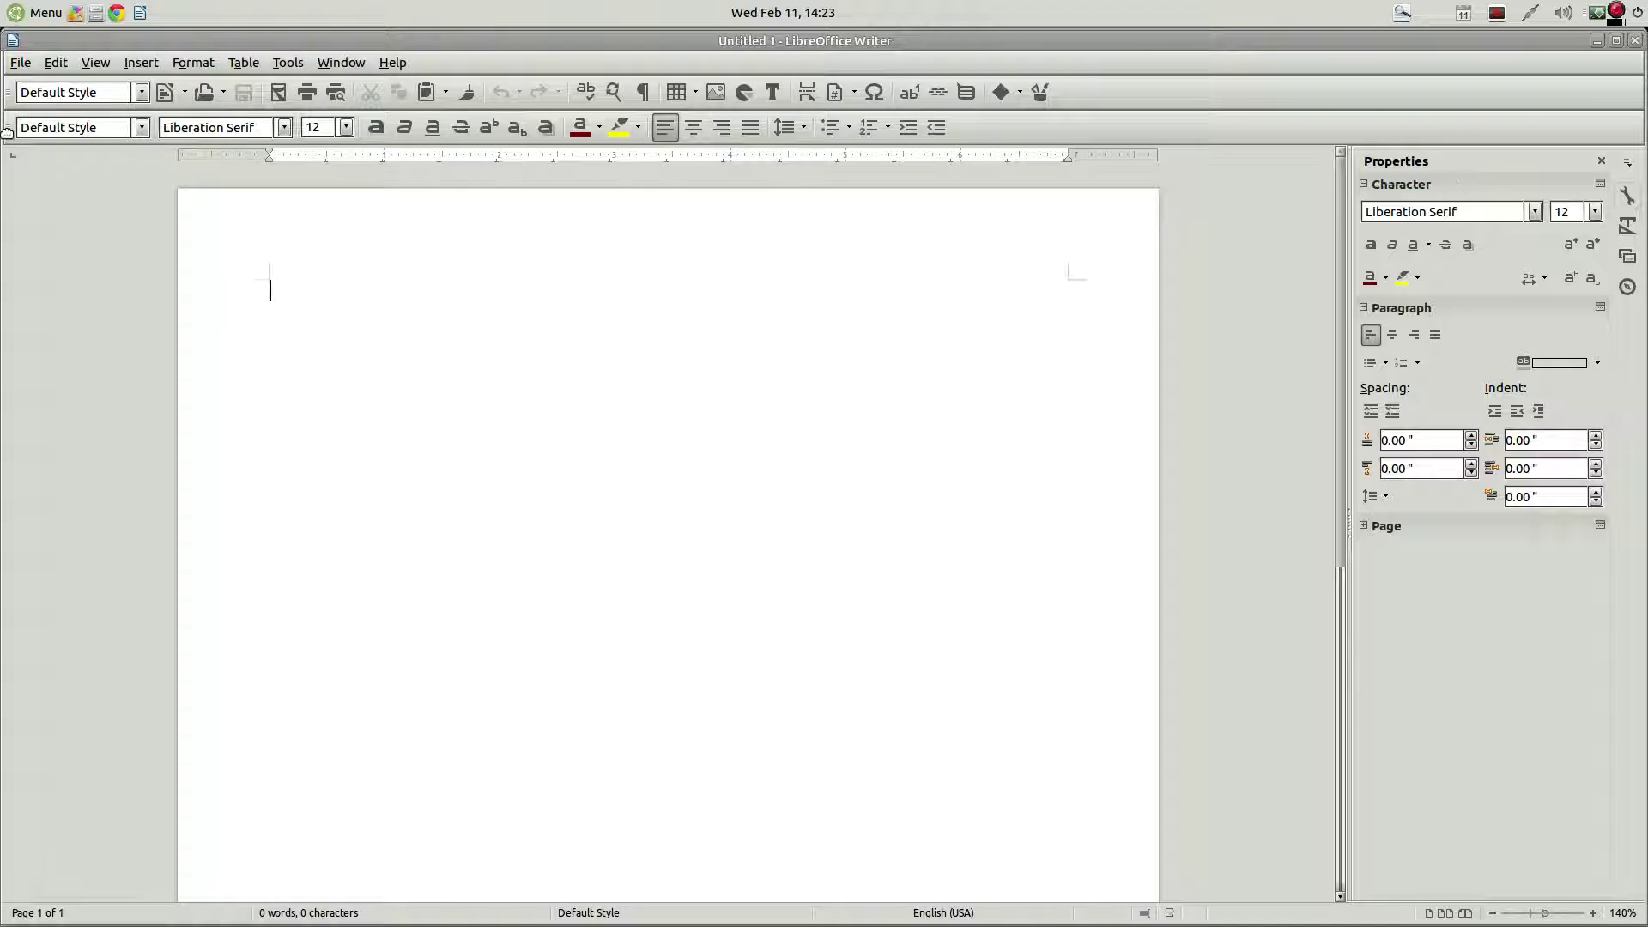
# Step: Undock the Formatting toolbar and close its floating window
pyautogui.moveTo(8, 127); pyautogui.dragTo(95, 289)
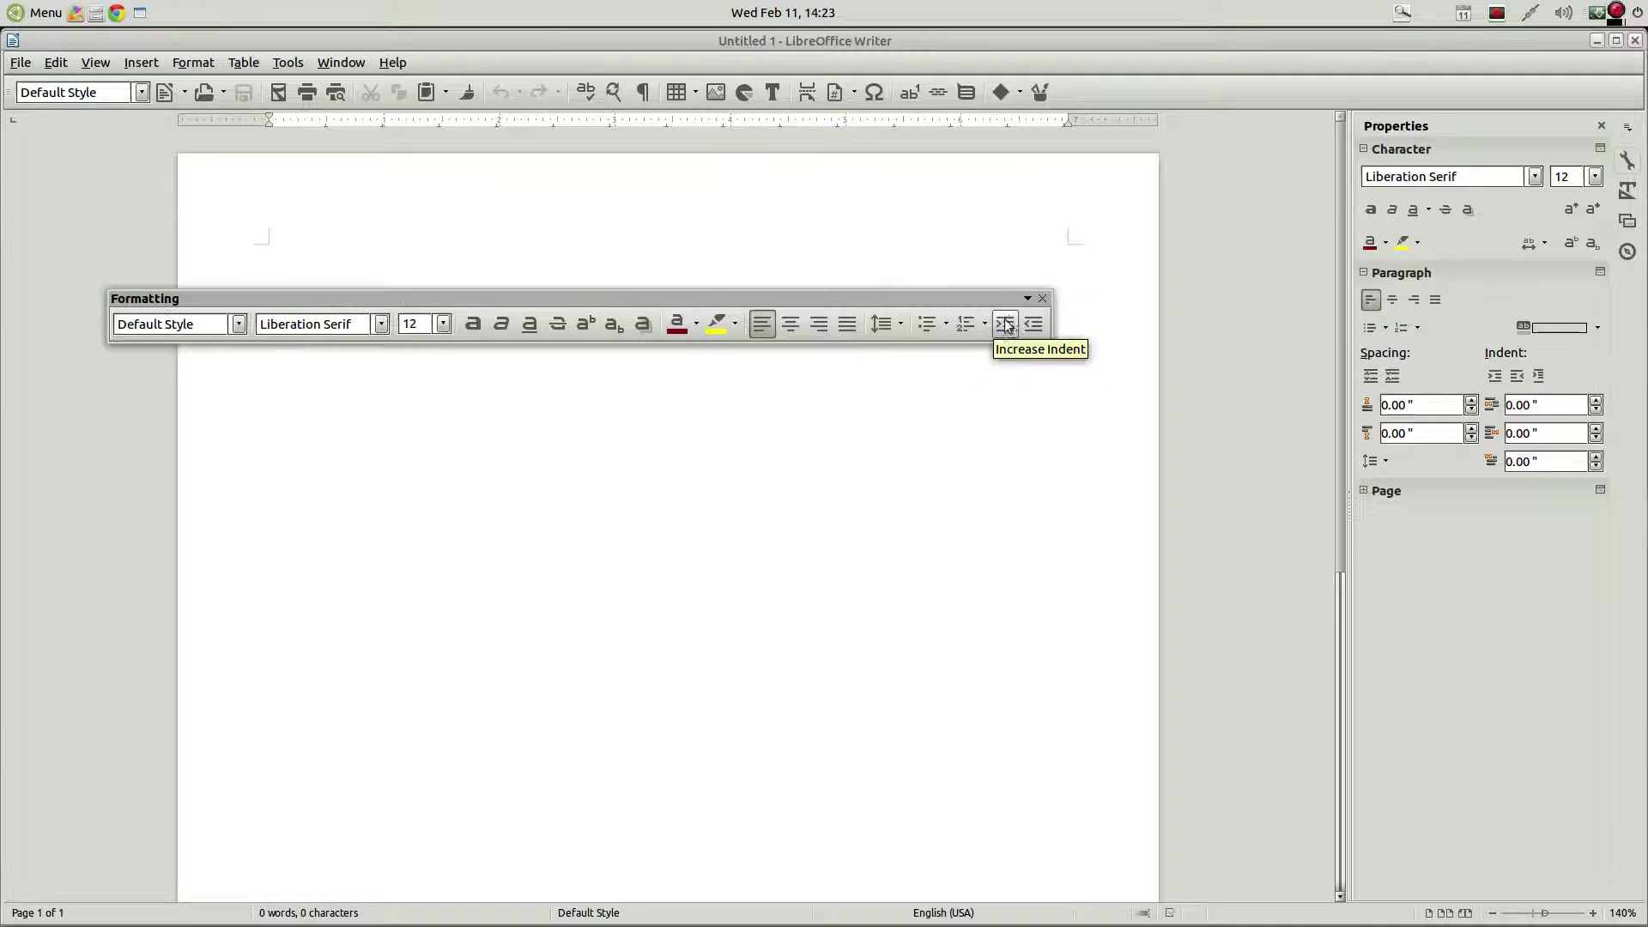
pyautogui.click(1044, 298)
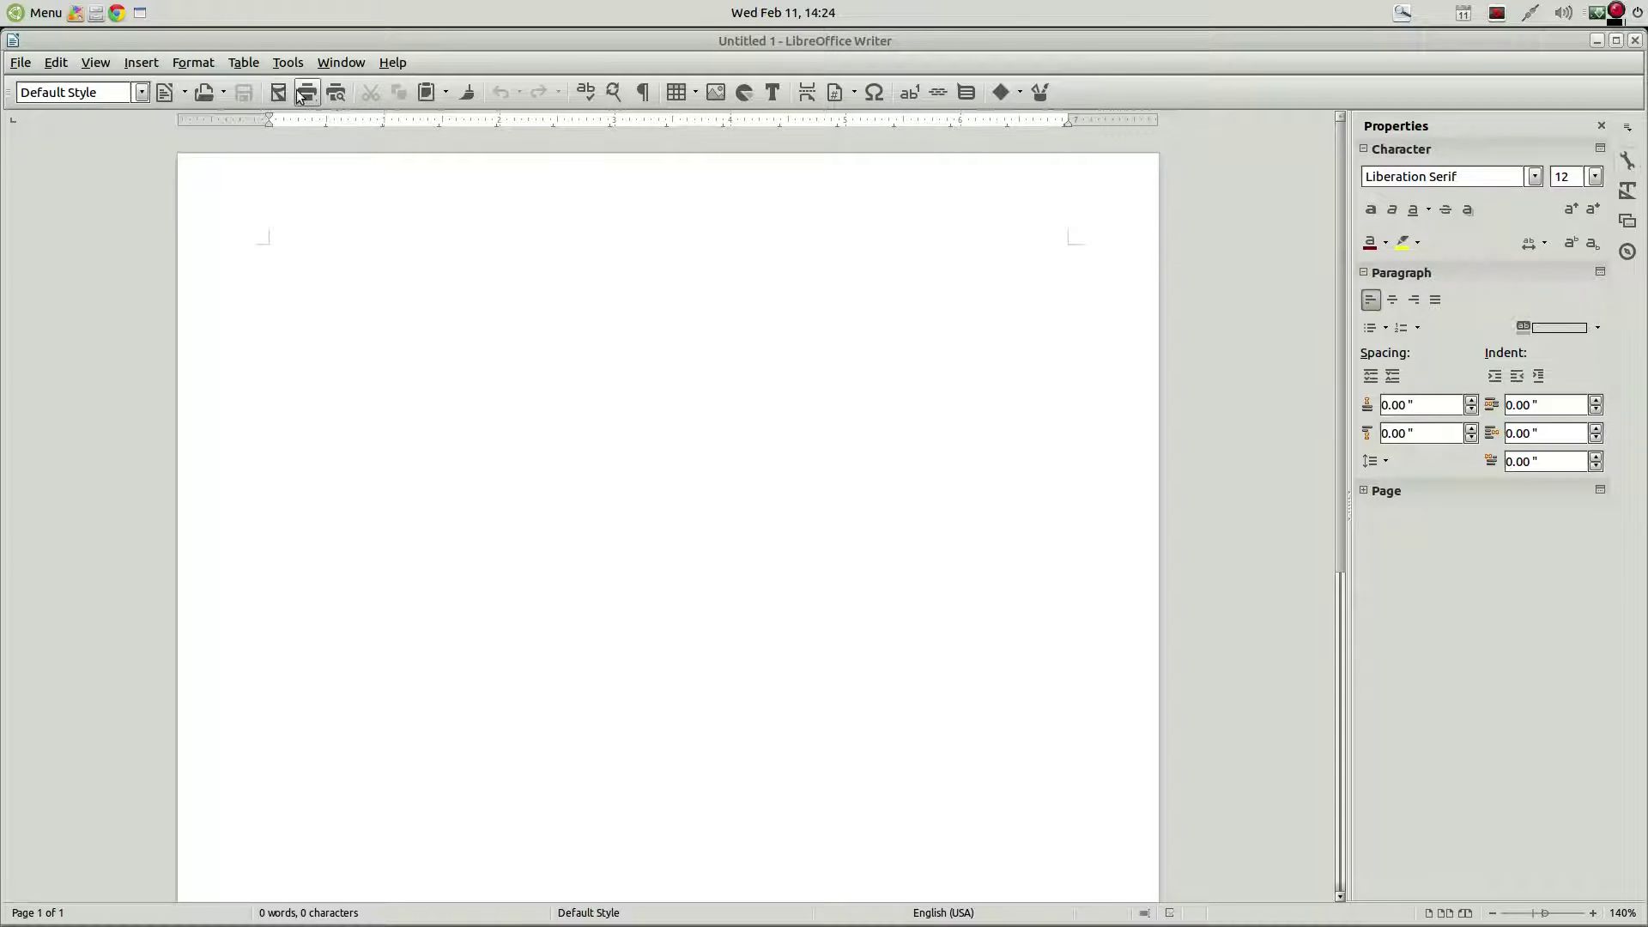
# Step: Hide the sidebar and dock the Formatting toolbar vertically along the left window edge
pyautogui.click(60, 63)
pyautogui.moveTo(81, 65)
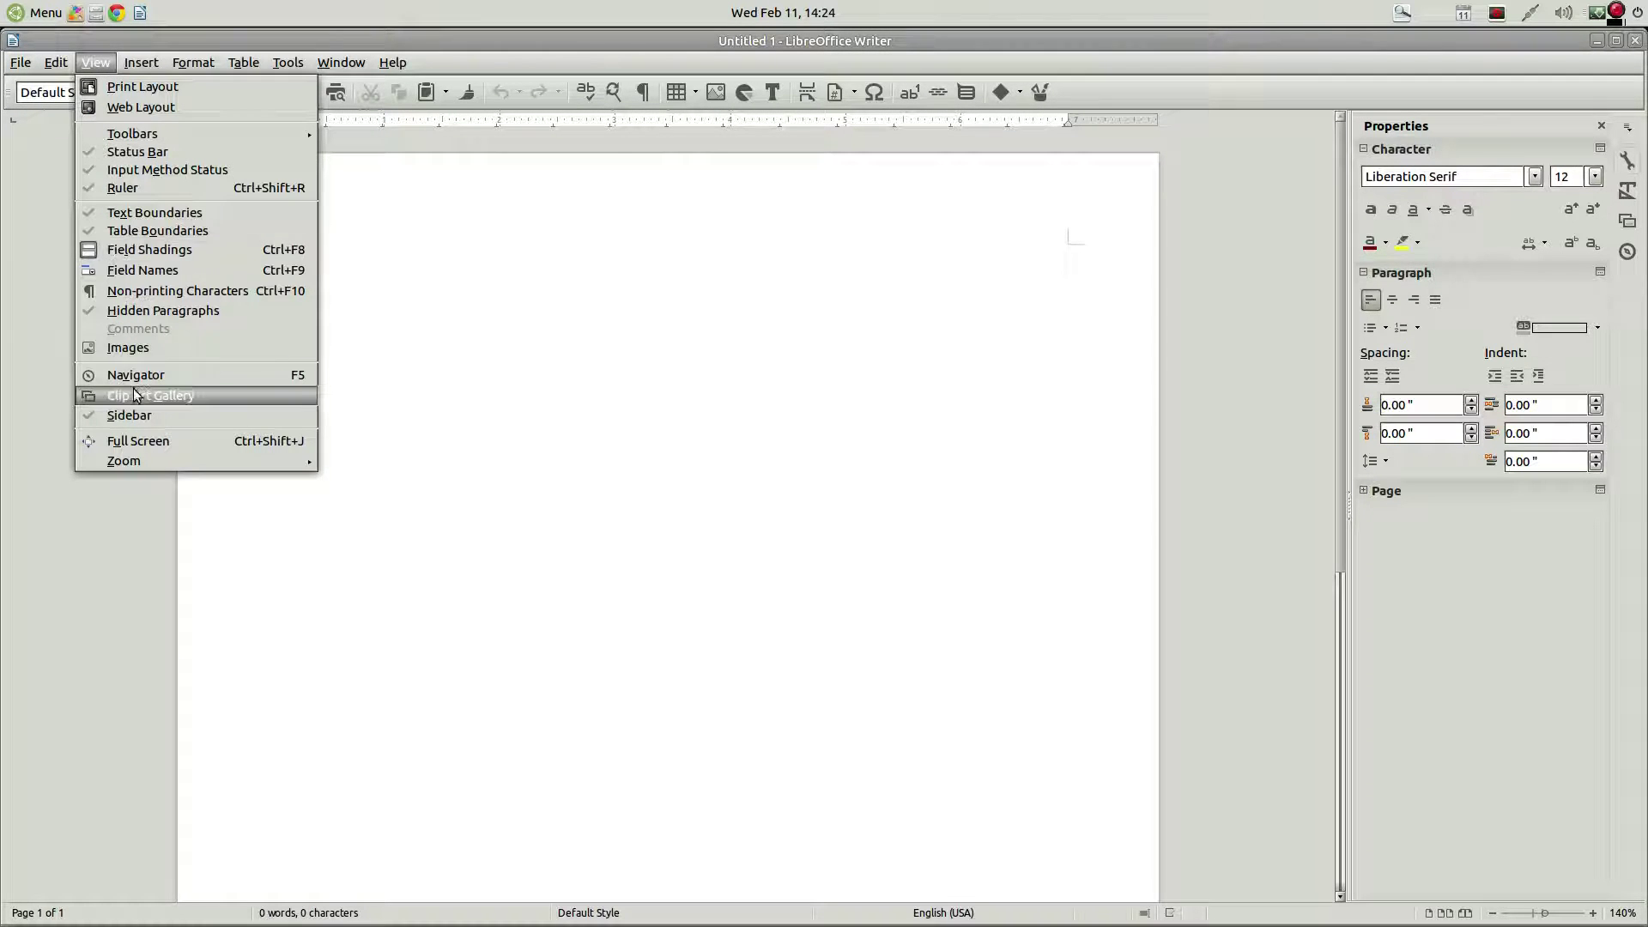
pyautogui.click(146, 415)
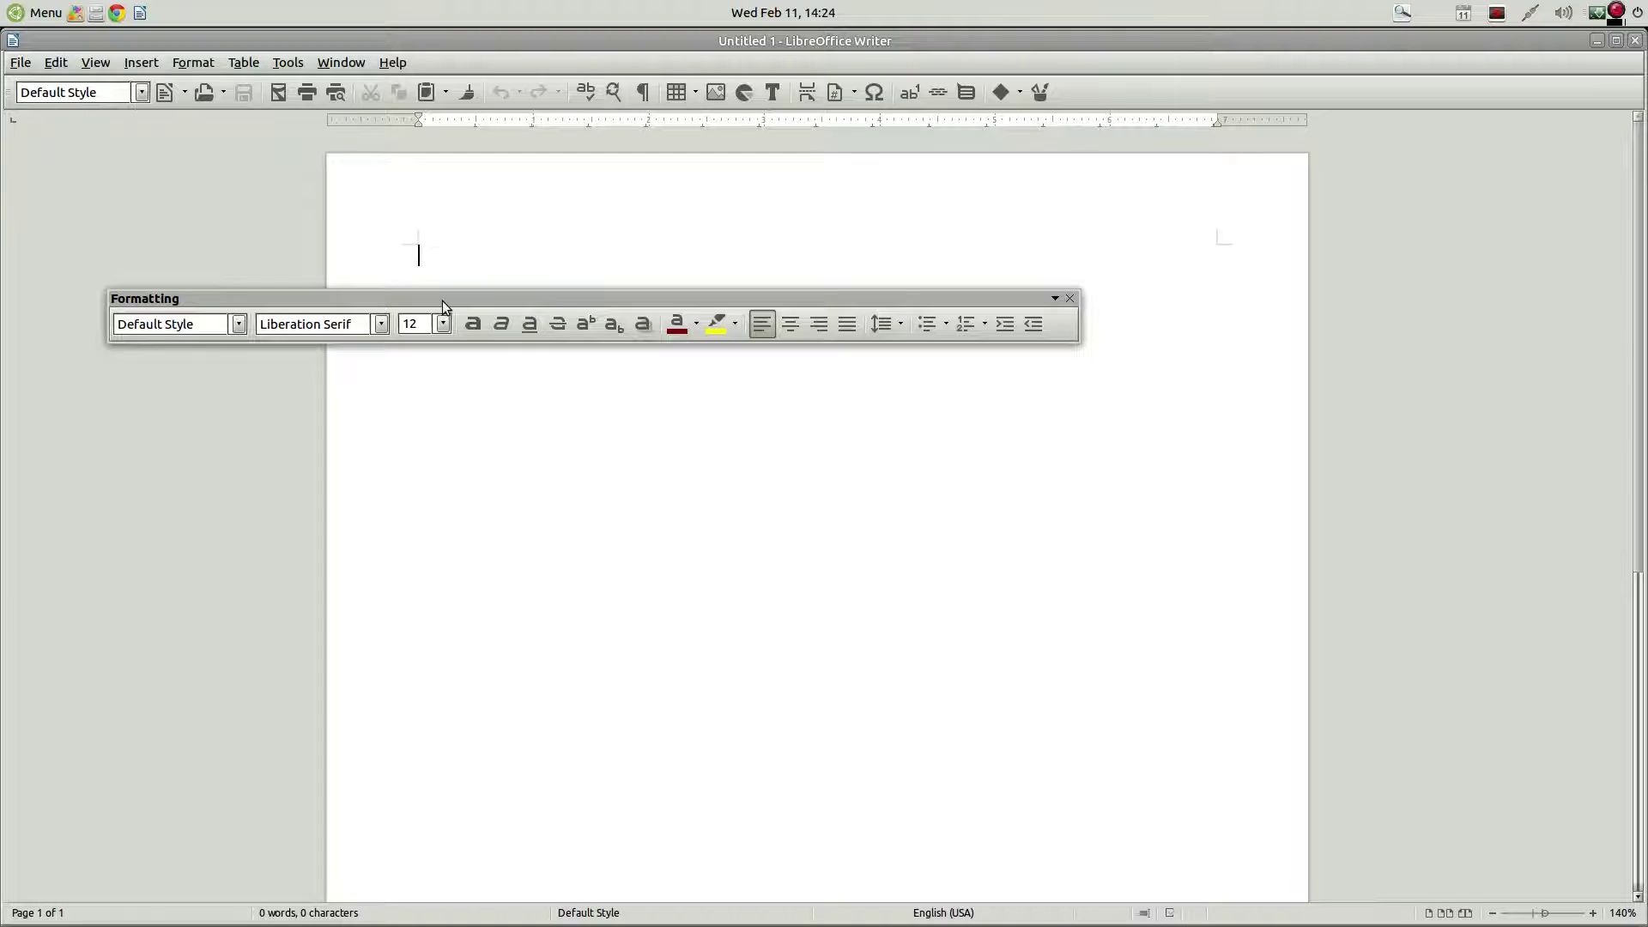
pyautogui.moveTo(441, 300); pyautogui.dragTo(5, 319)
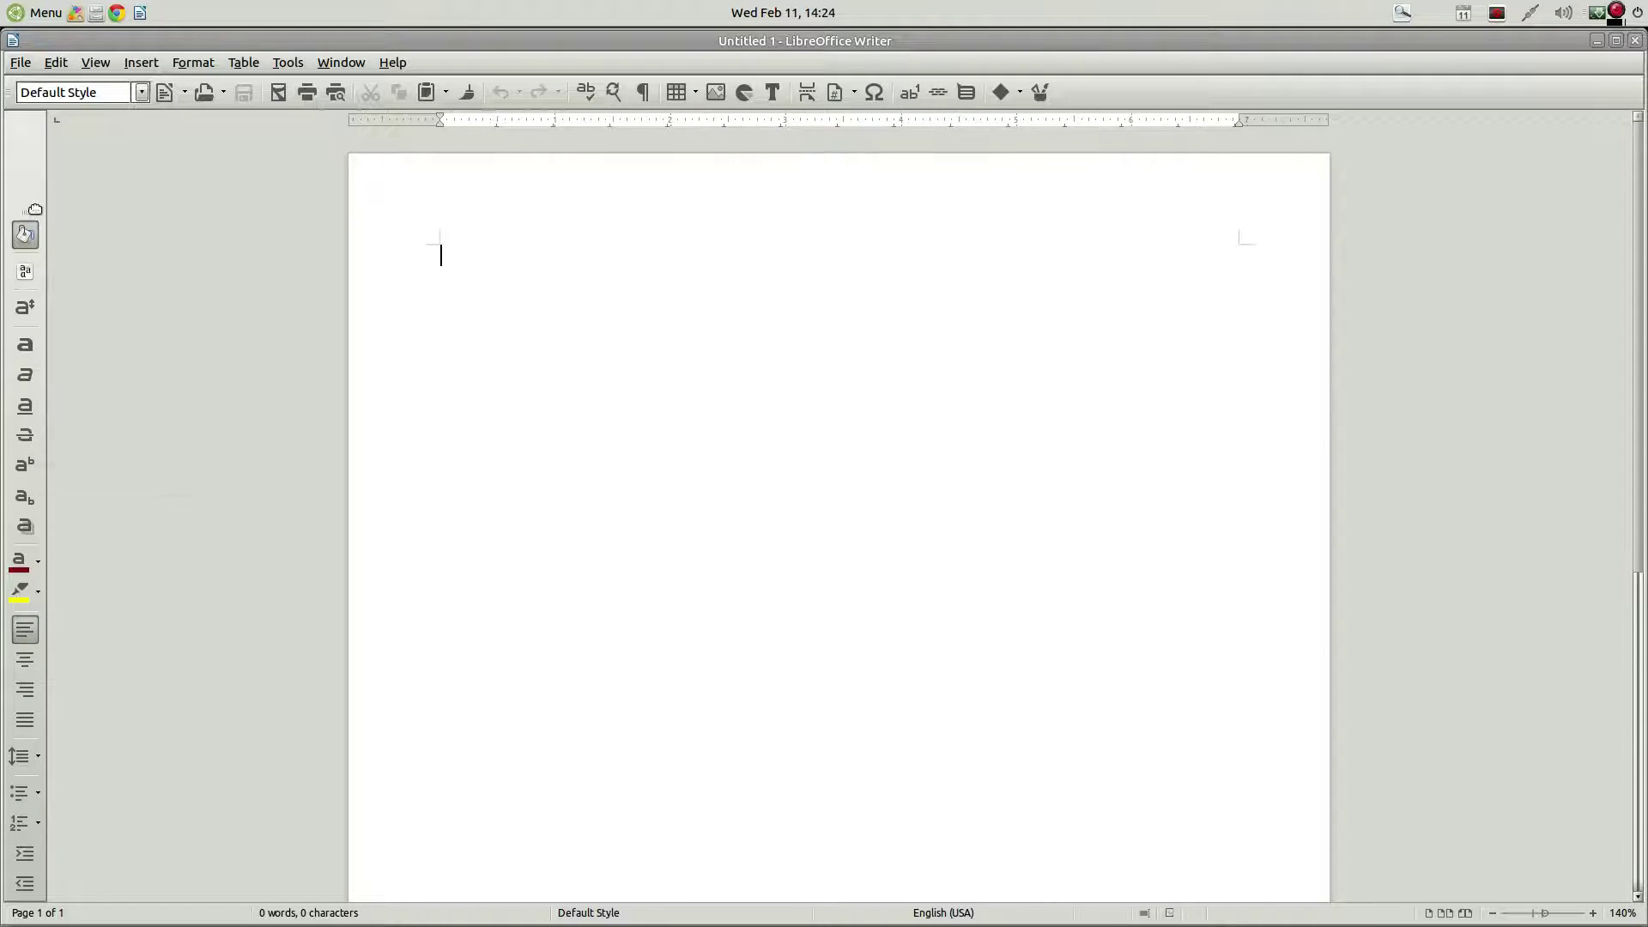
pyautogui.moveTo(24, 213); pyautogui.dragTo(5, 121)
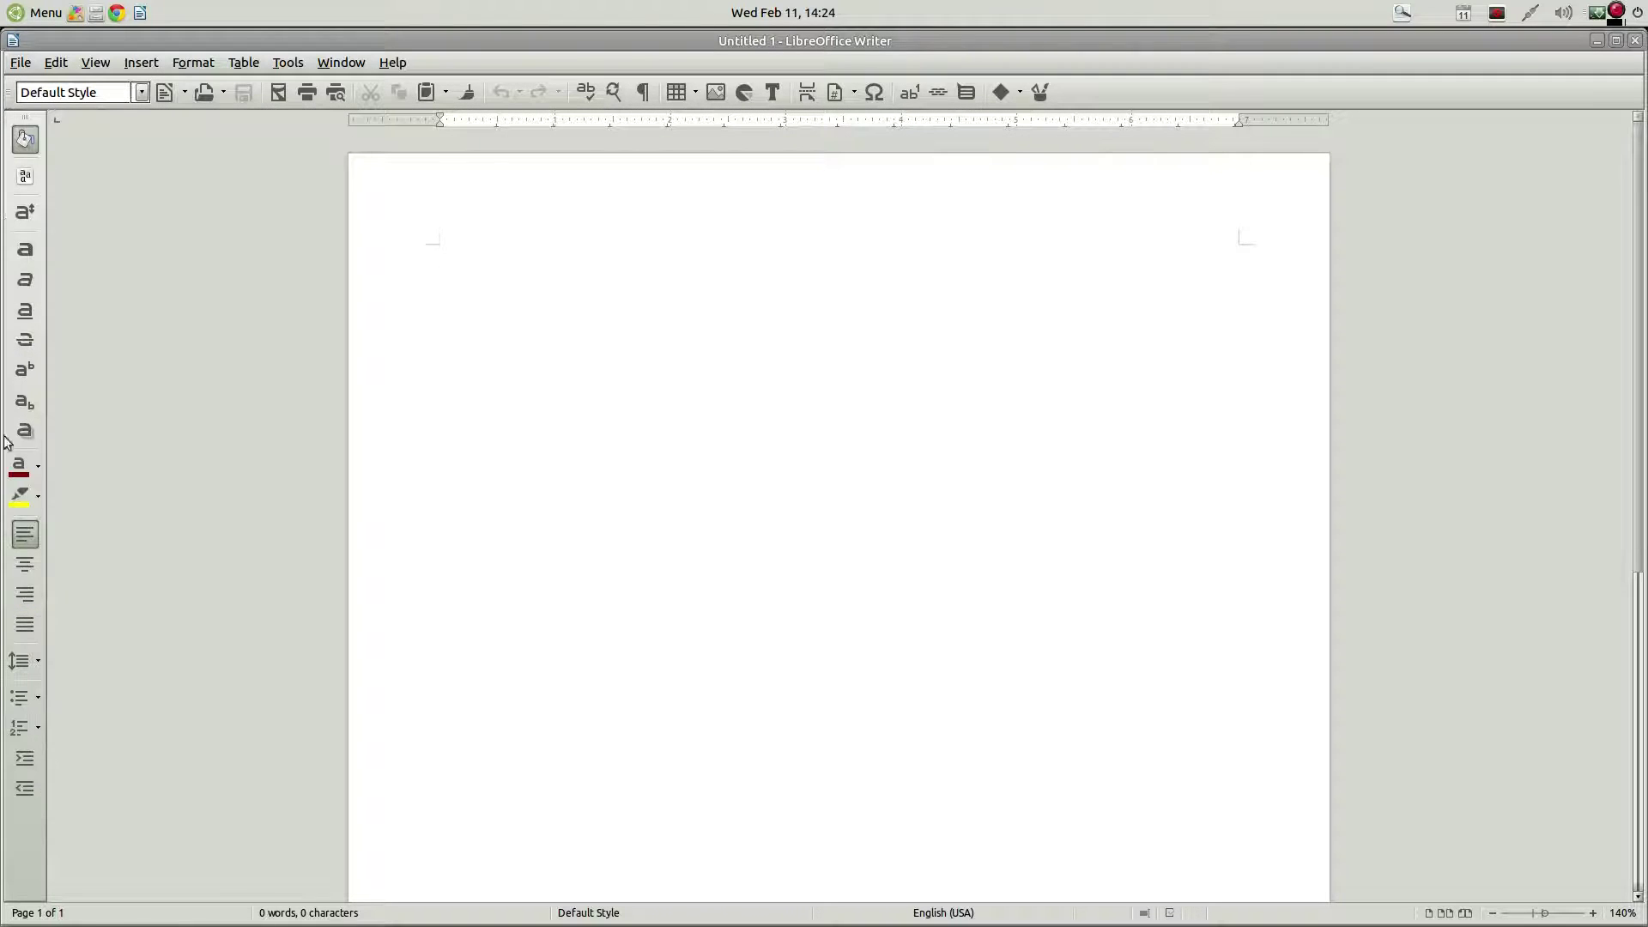
# Step: Reopen the toolbar Customize dialog and scroll through the Toolbar dropdown's list of toolbars
pyautogui.click(27, 140)
pyautogui.click(194, 64)
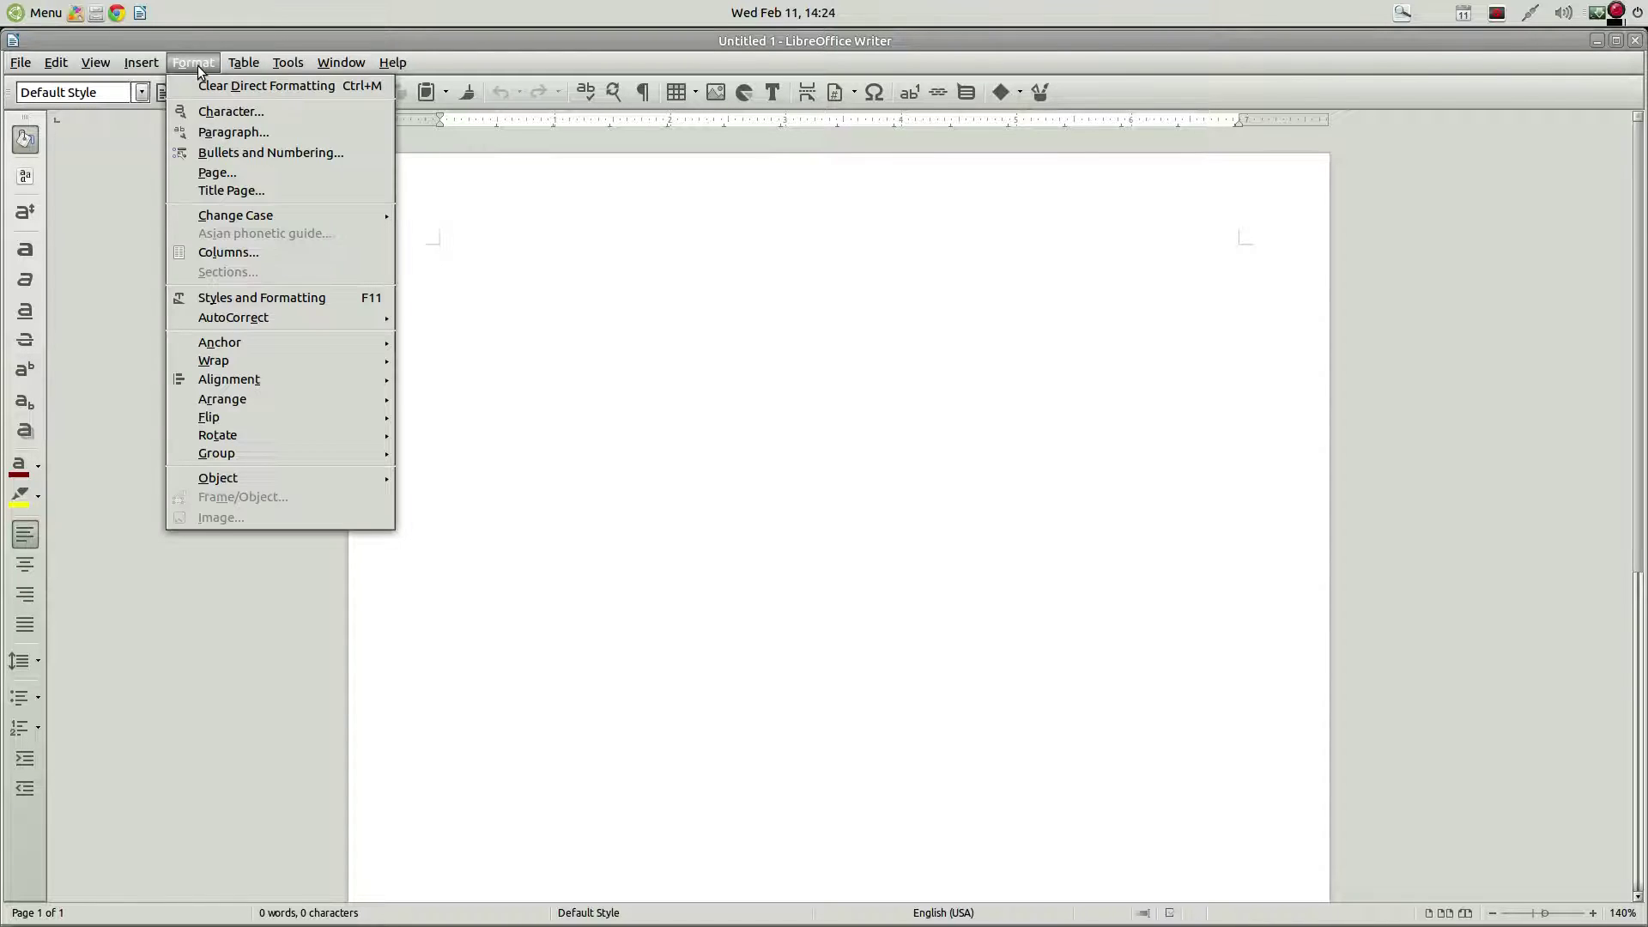
pyautogui.click(106, 65)
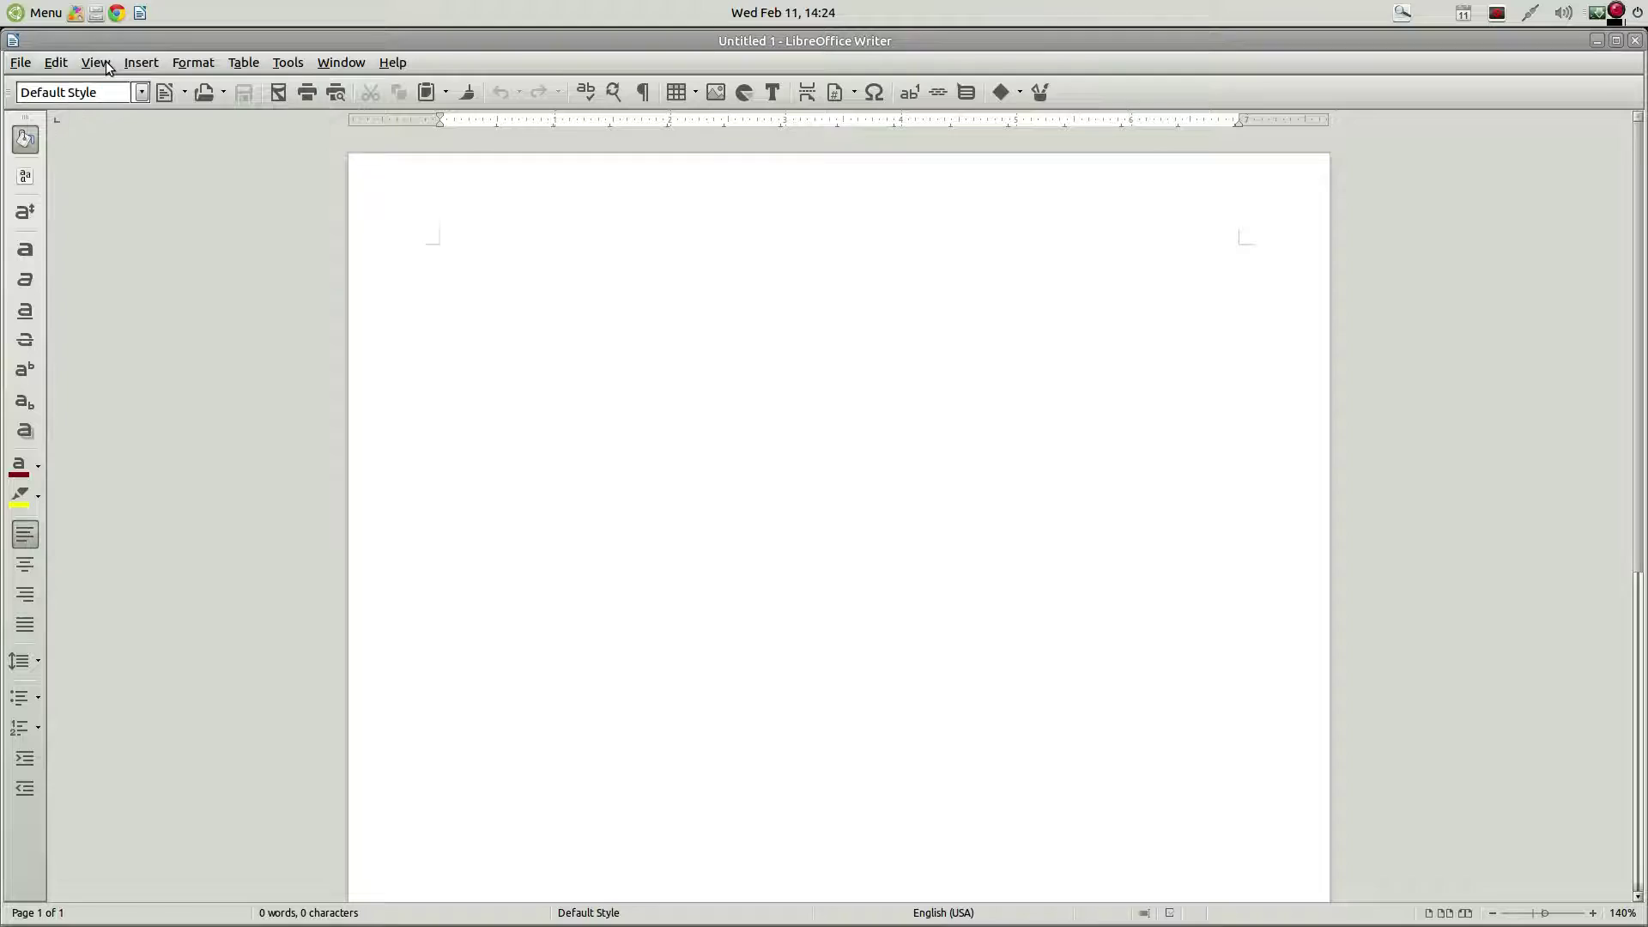
pyautogui.click(107, 66)
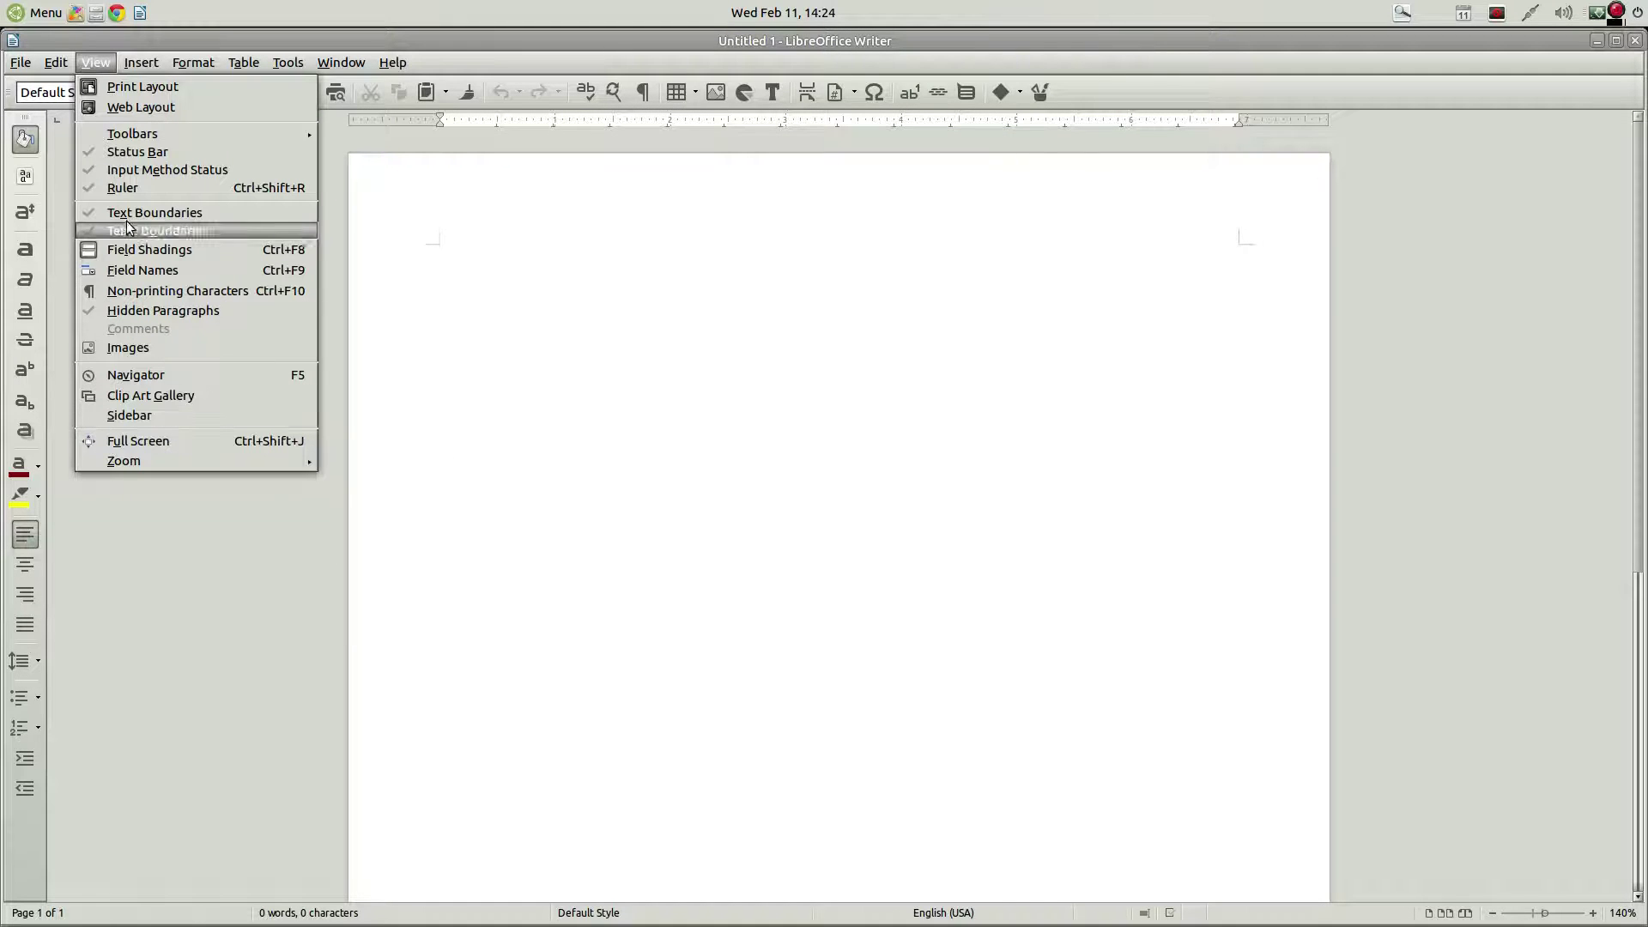
pyautogui.moveTo(244, 135)
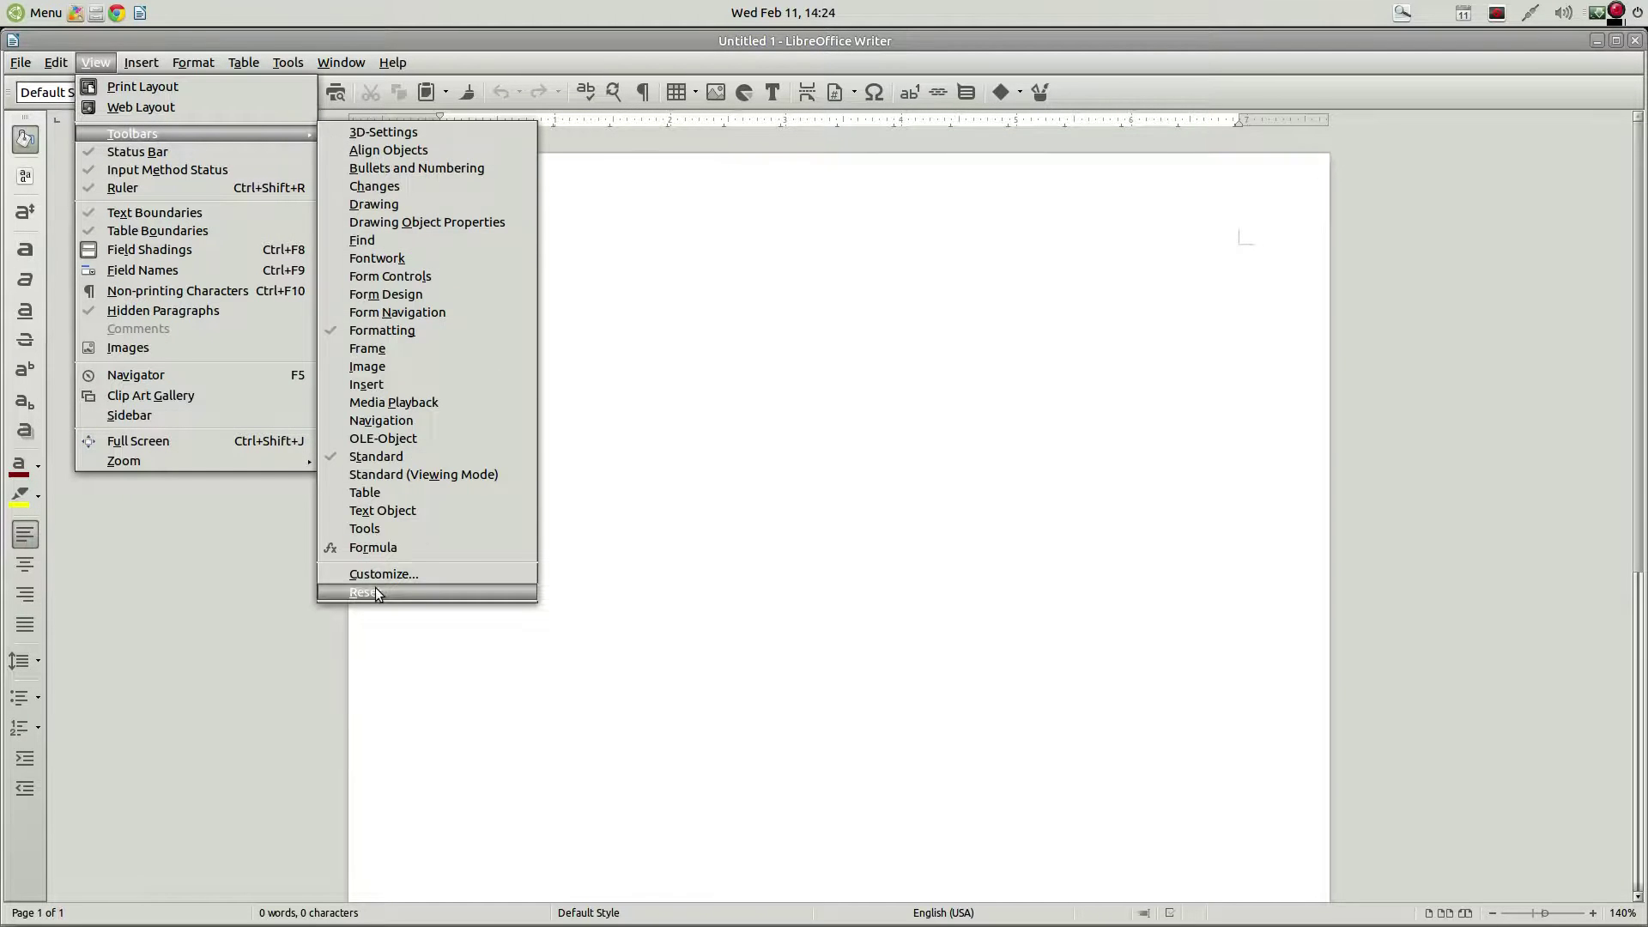
pyautogui.click(429, 573)
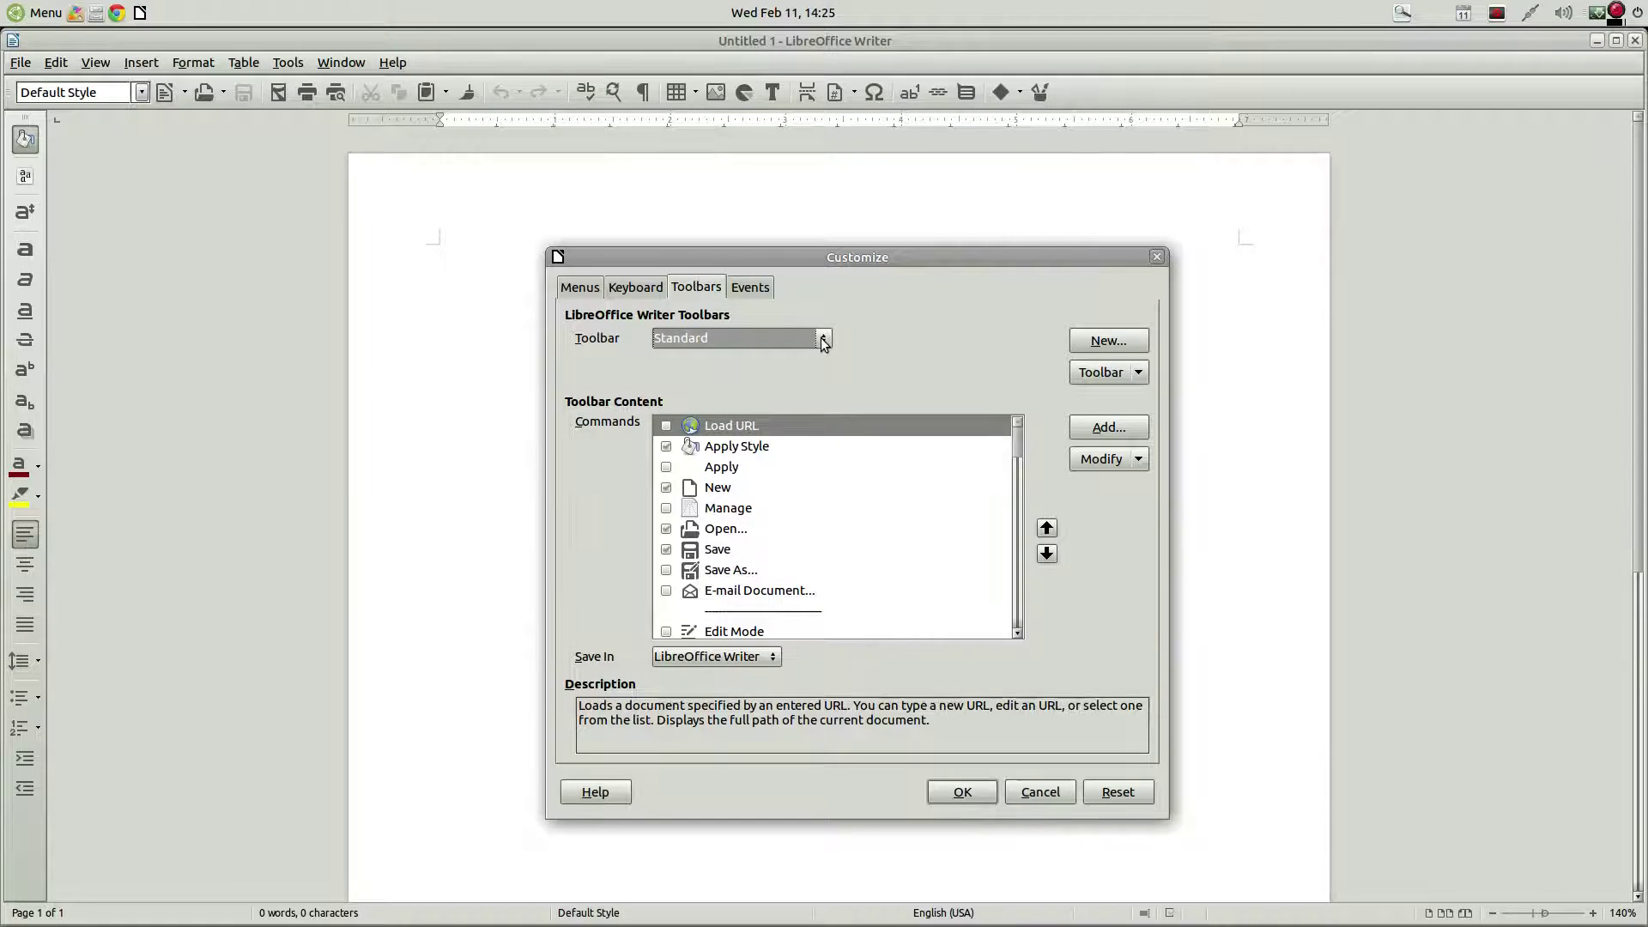
pyautogui.click(822, 340)
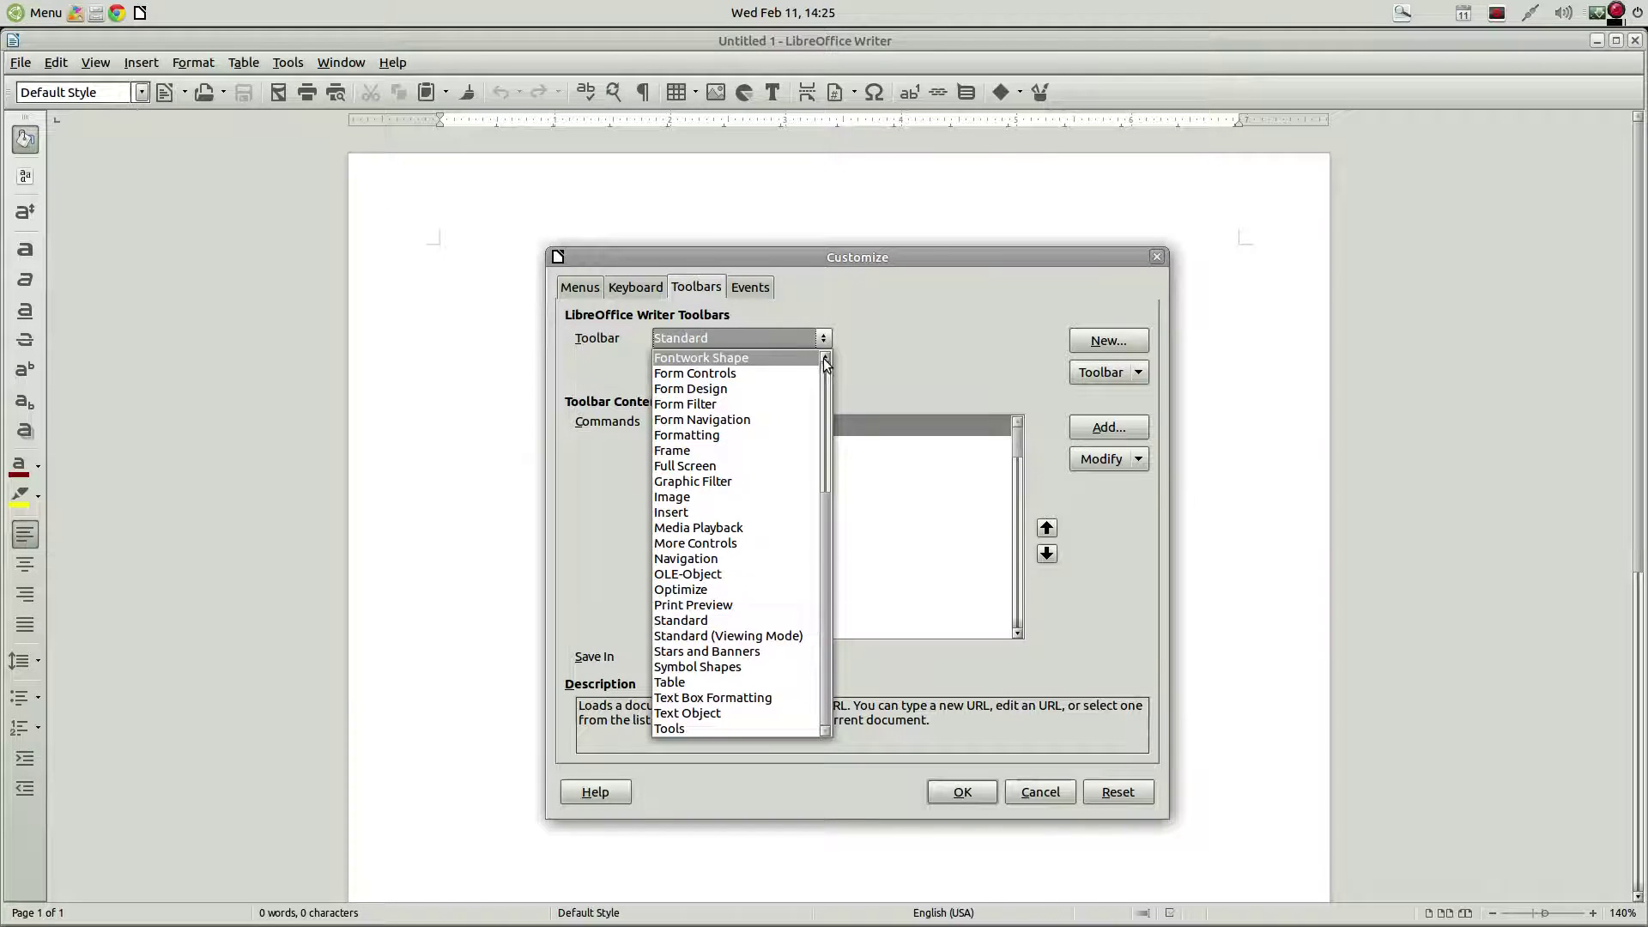
pyautogui.scroll(4, 824, 357)
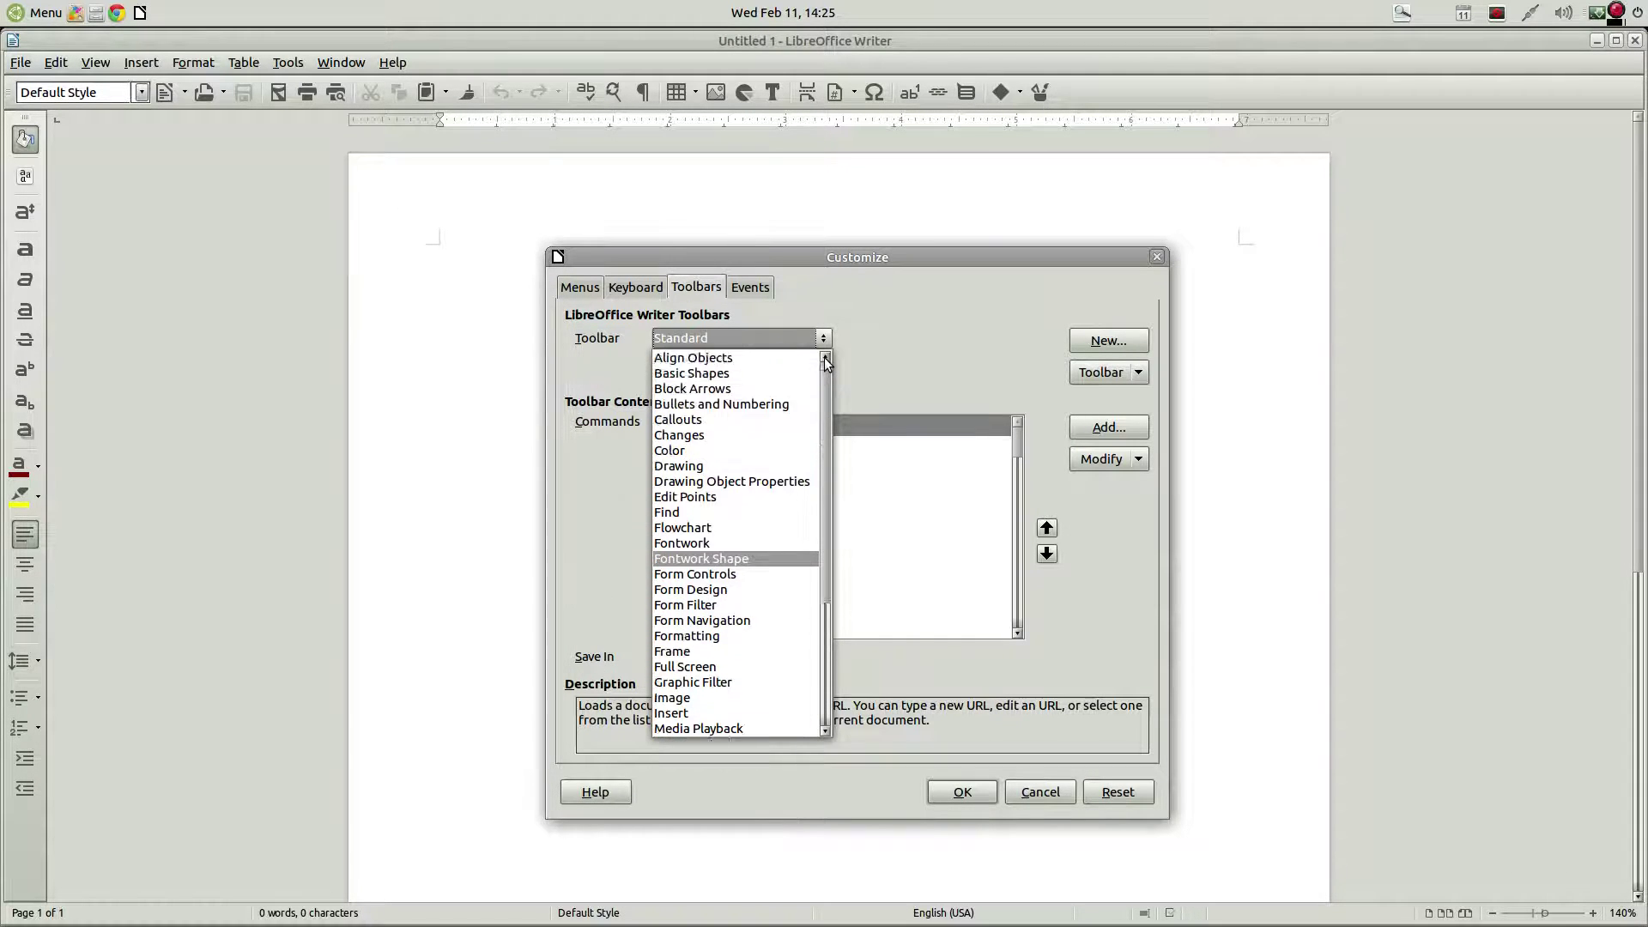
pyautogui.scroll(1, 824, 357)
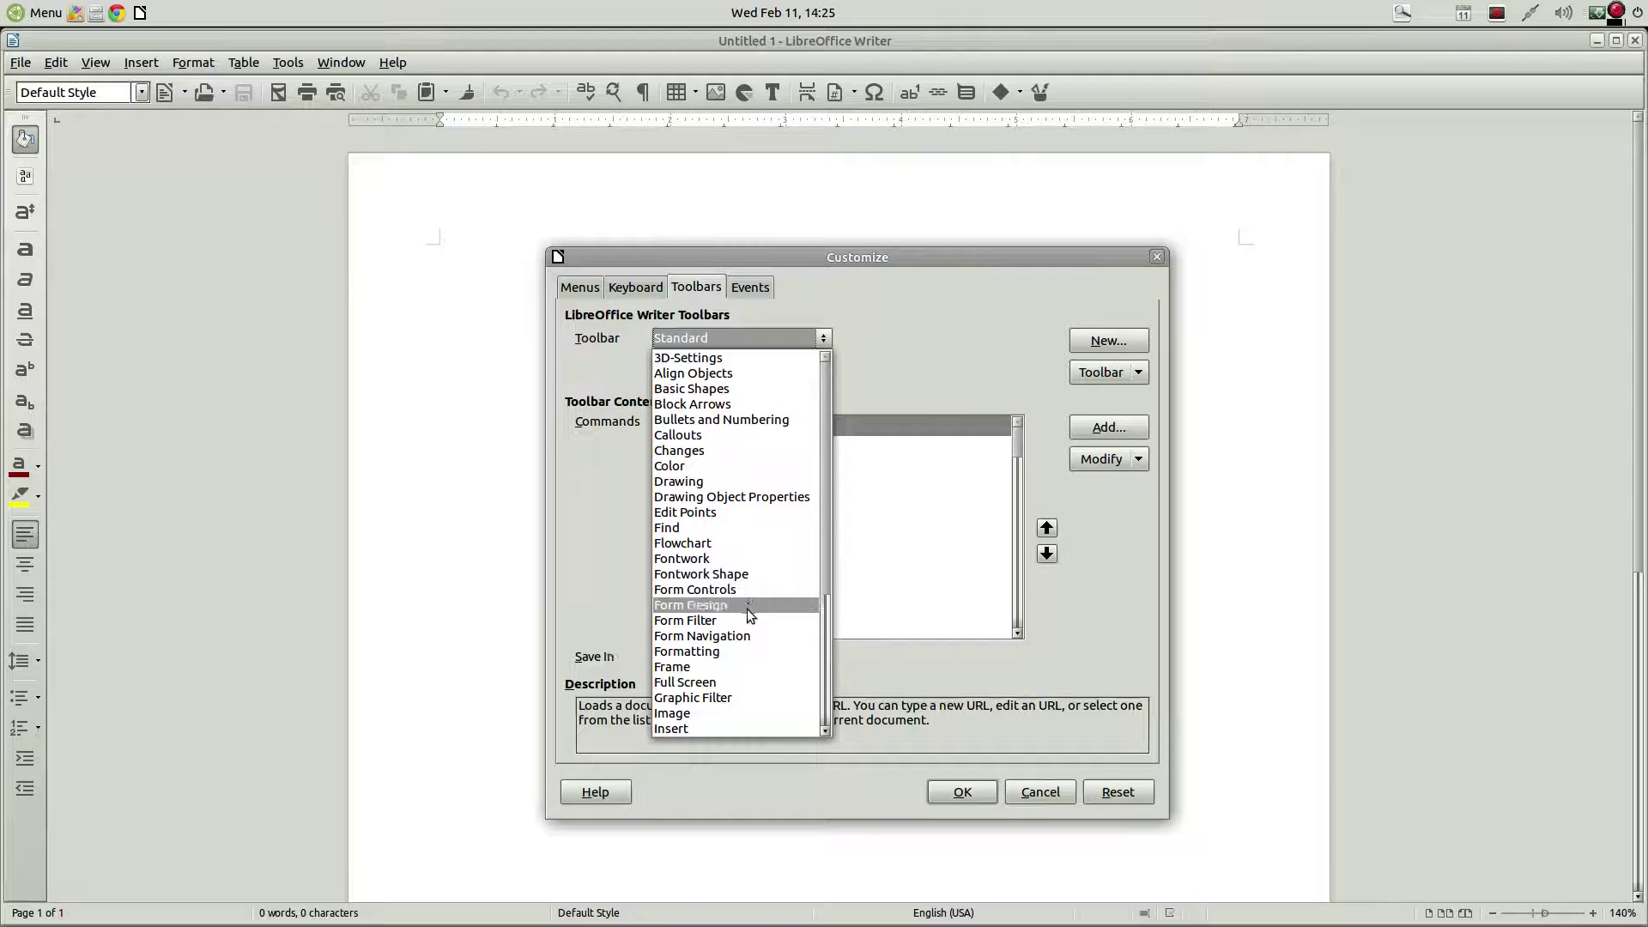
# Step: On the Formatting toolbar, uncheck the Apply Style and Font Name commands
pyautogui.click(749, 651)
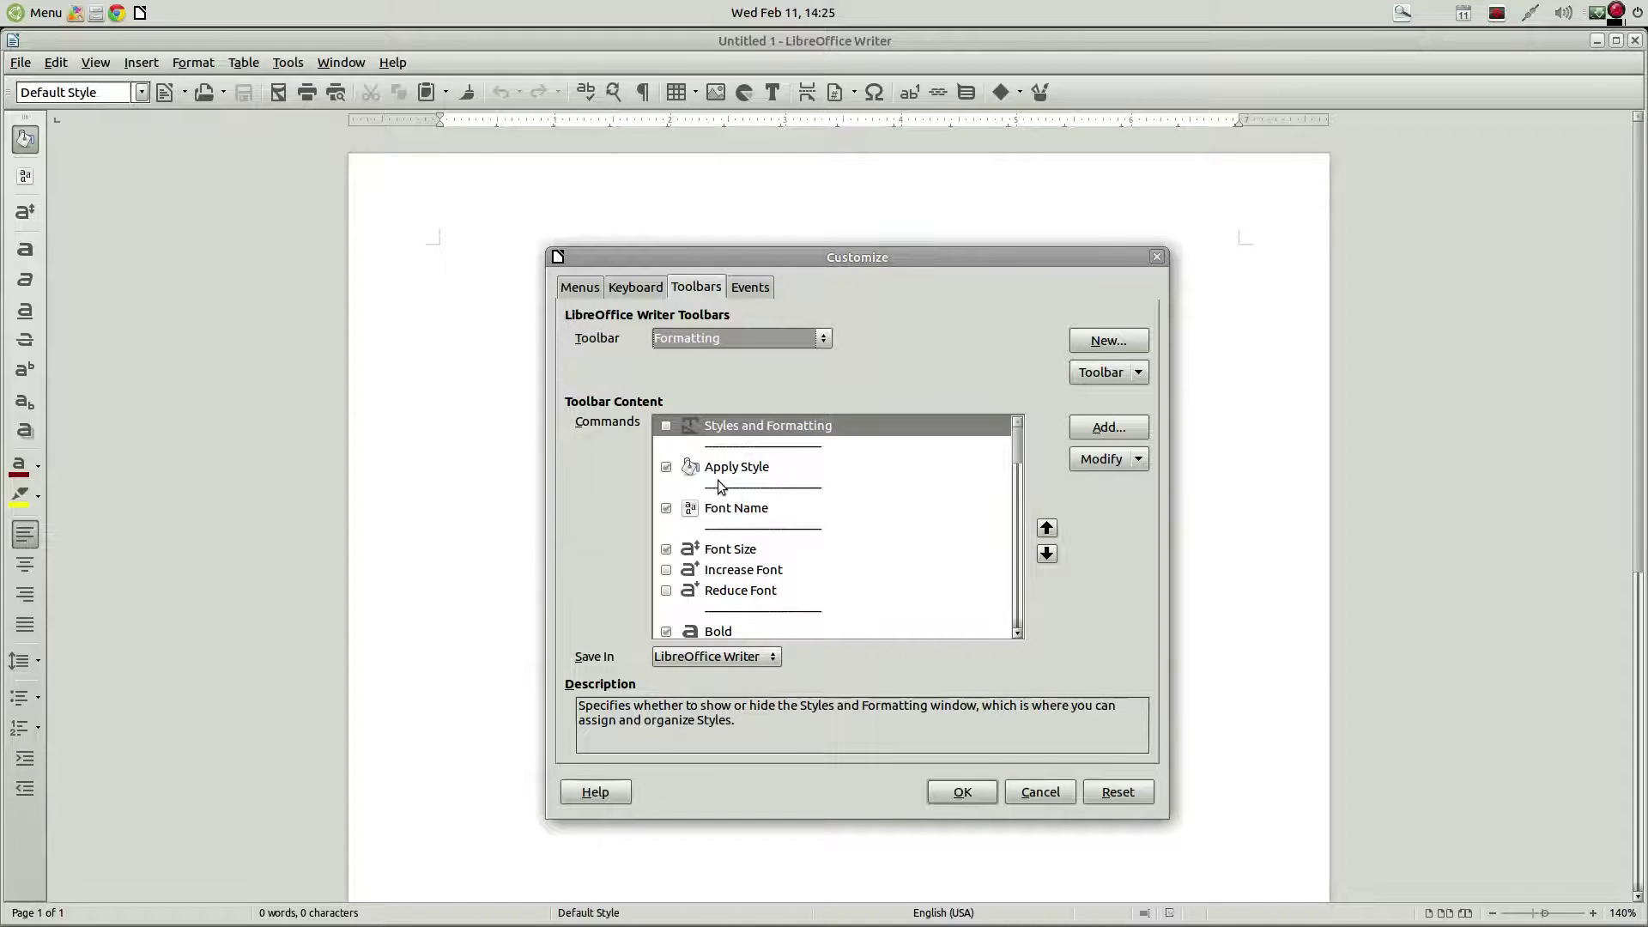
pyautogui.click(666, 468)
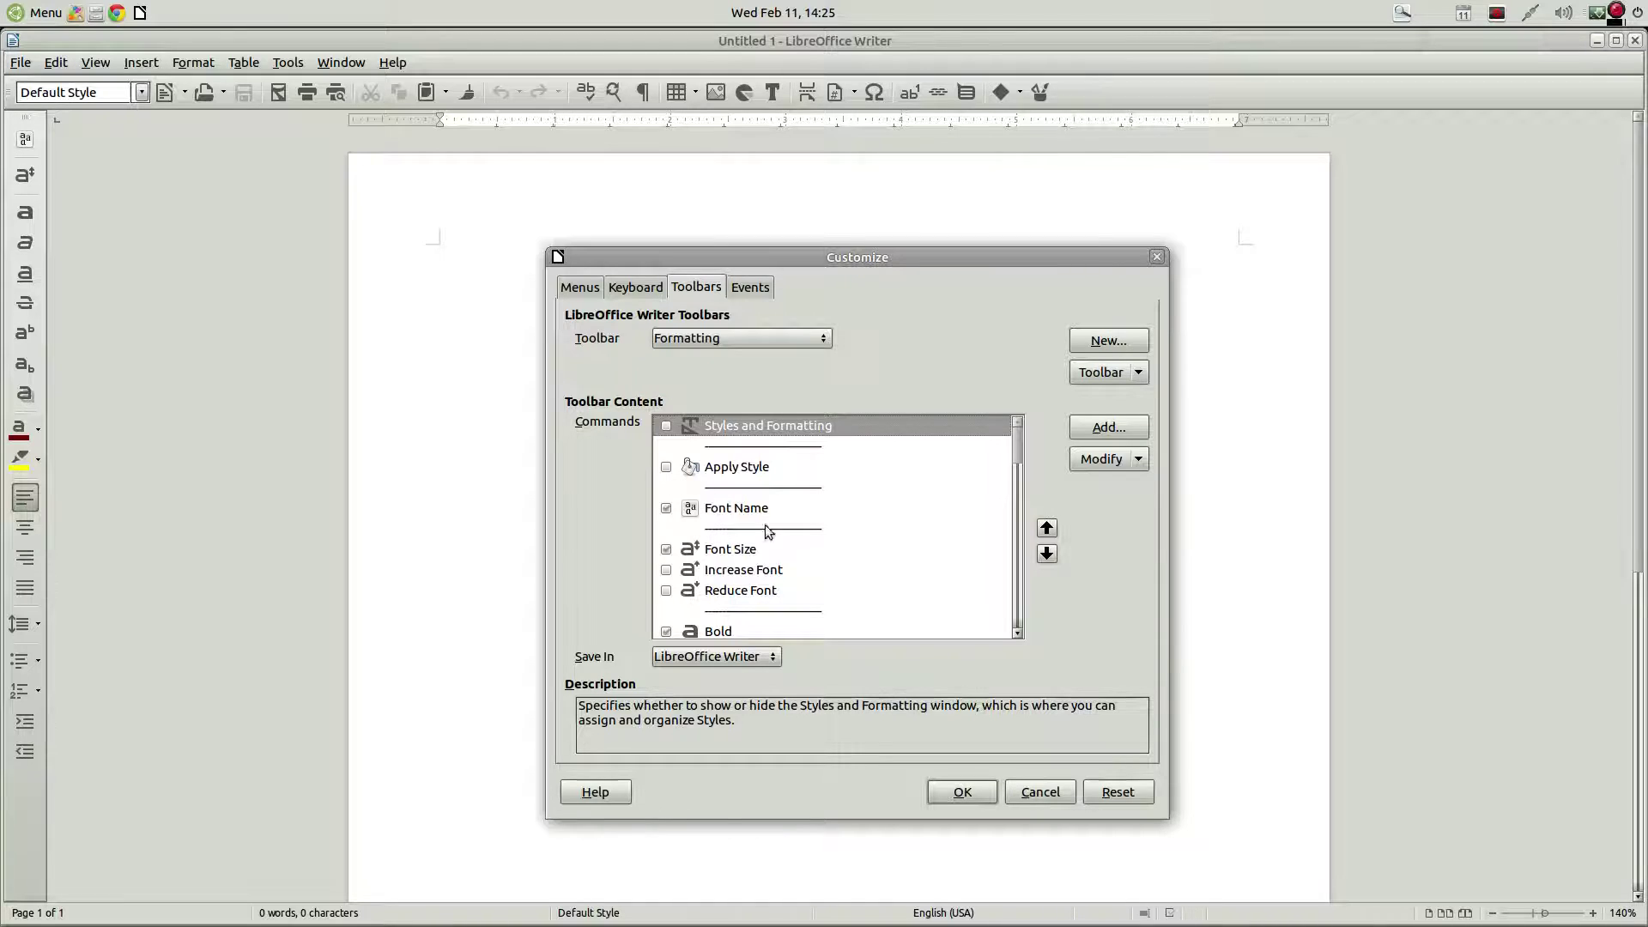
pyautogui.click(666, 509)
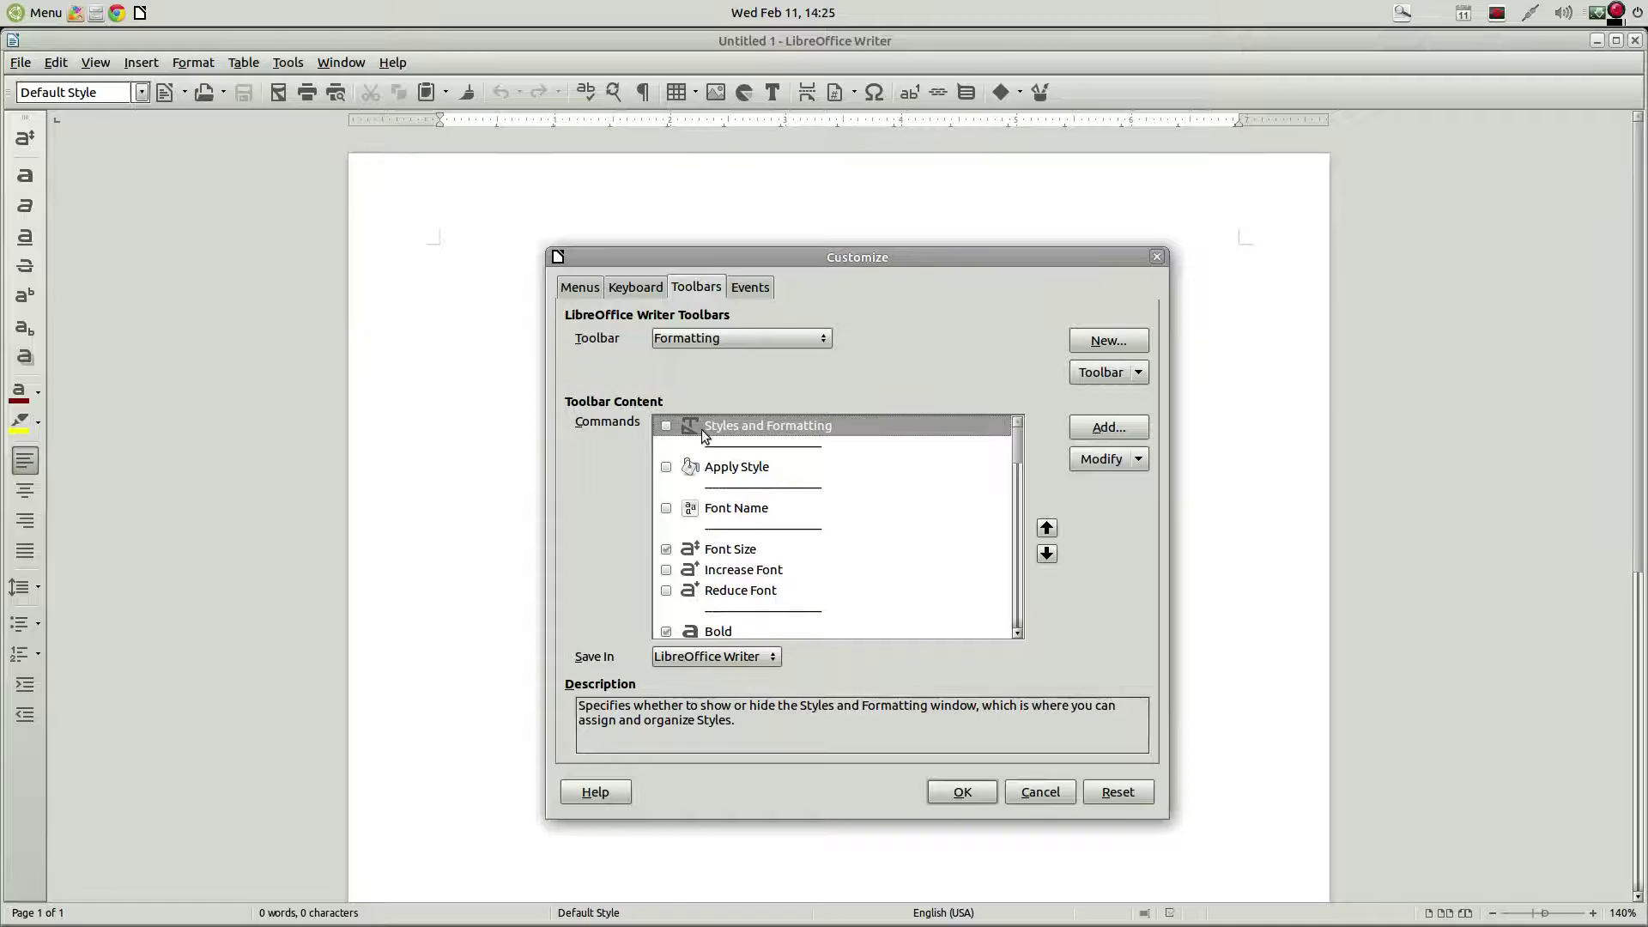
pyautogui.click(666, 508)
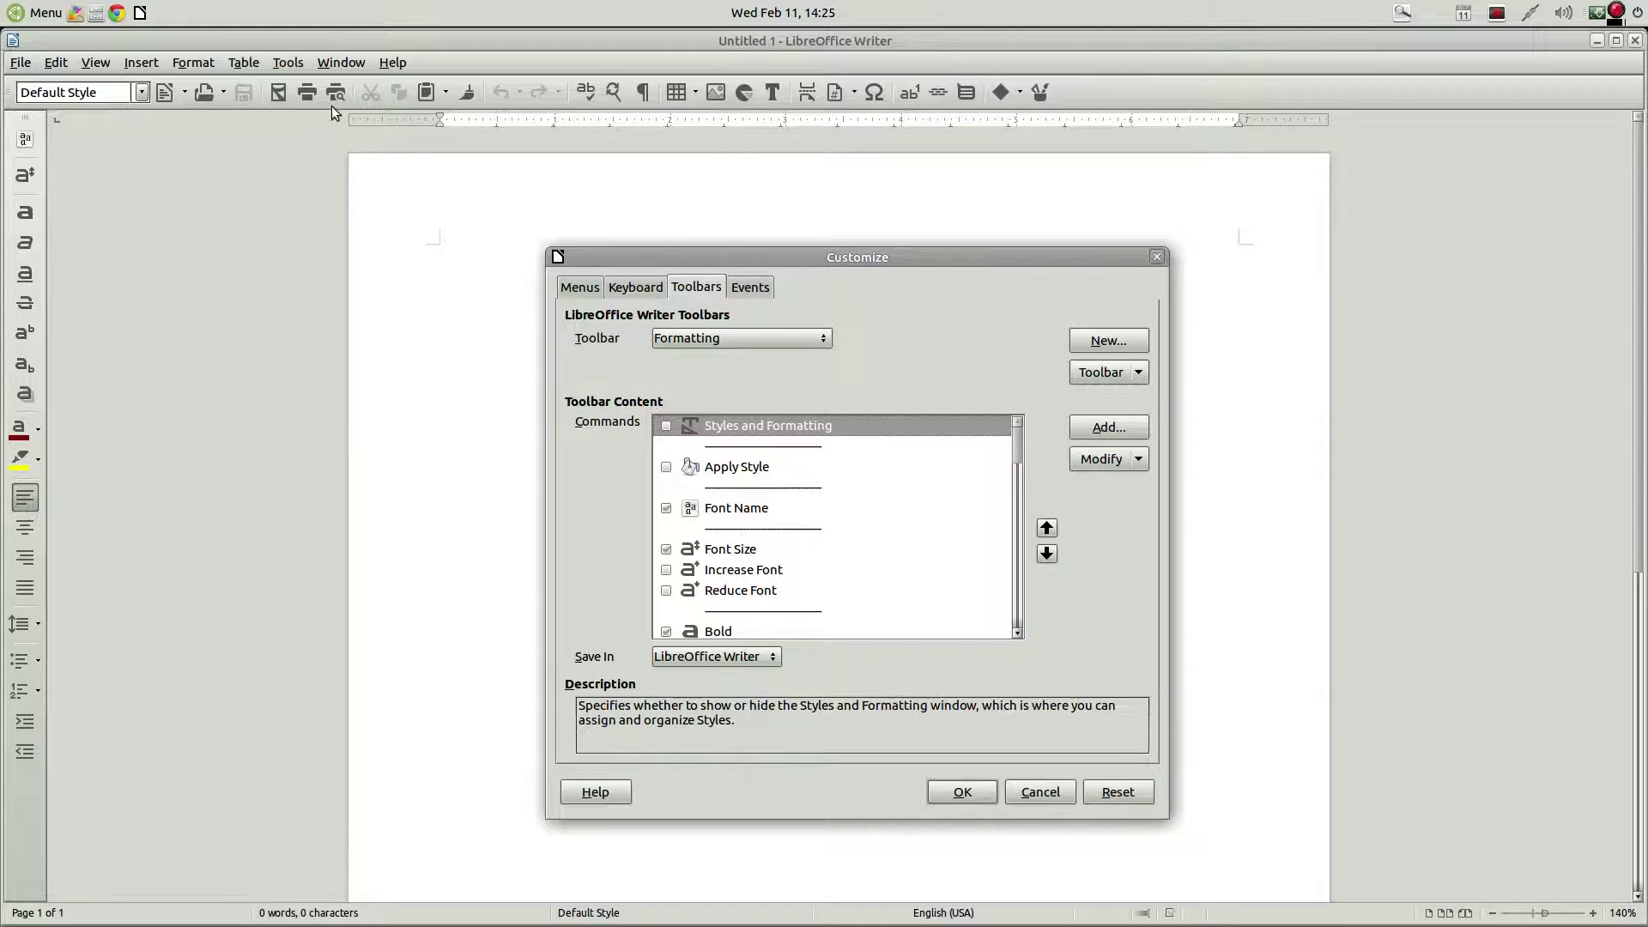
pyautogui.click(666, 508)
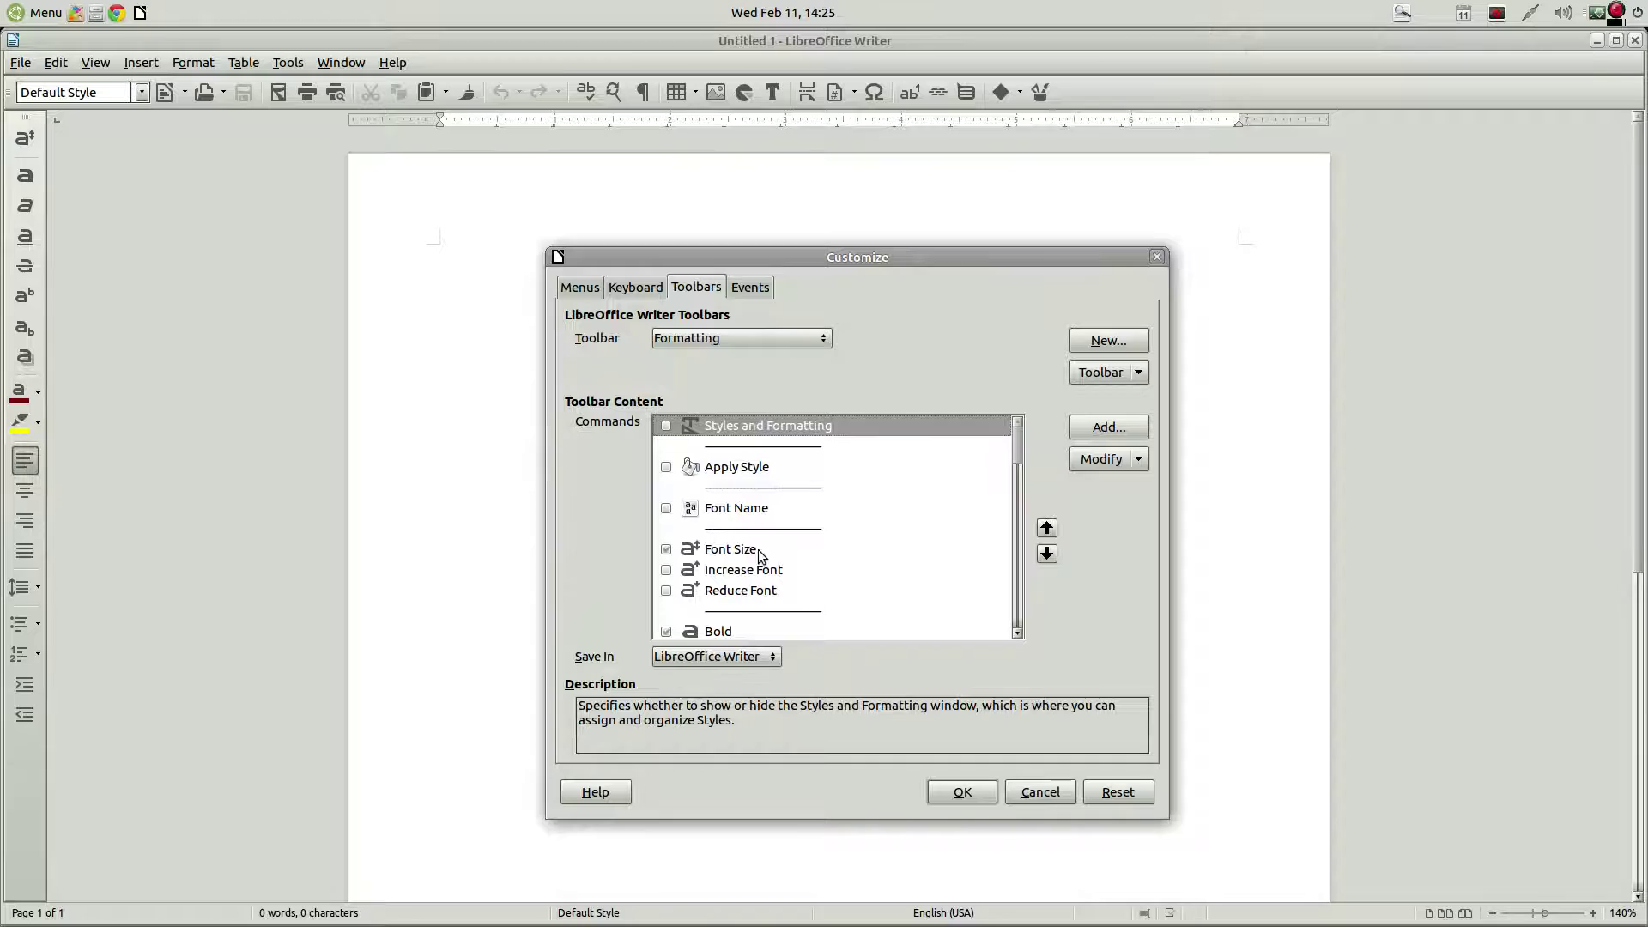
pyautogui.click(763, 337)
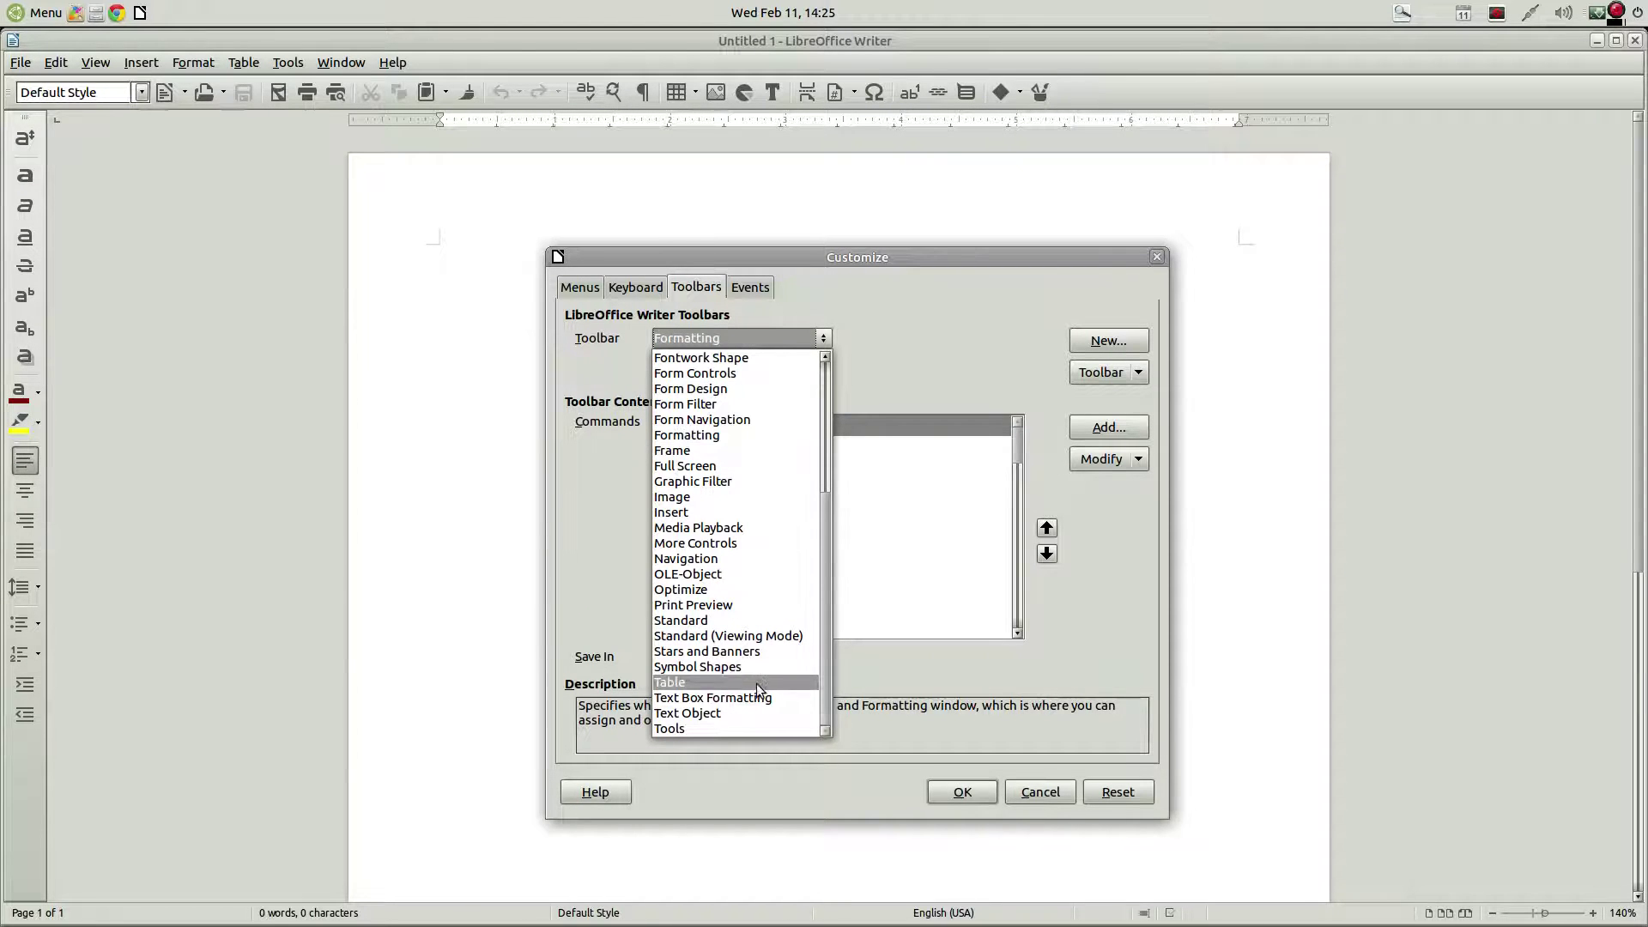
# Step: Select the Standard toolbar and add Format > Font Name to it from the commands list
pyautogui.click(727, 621)
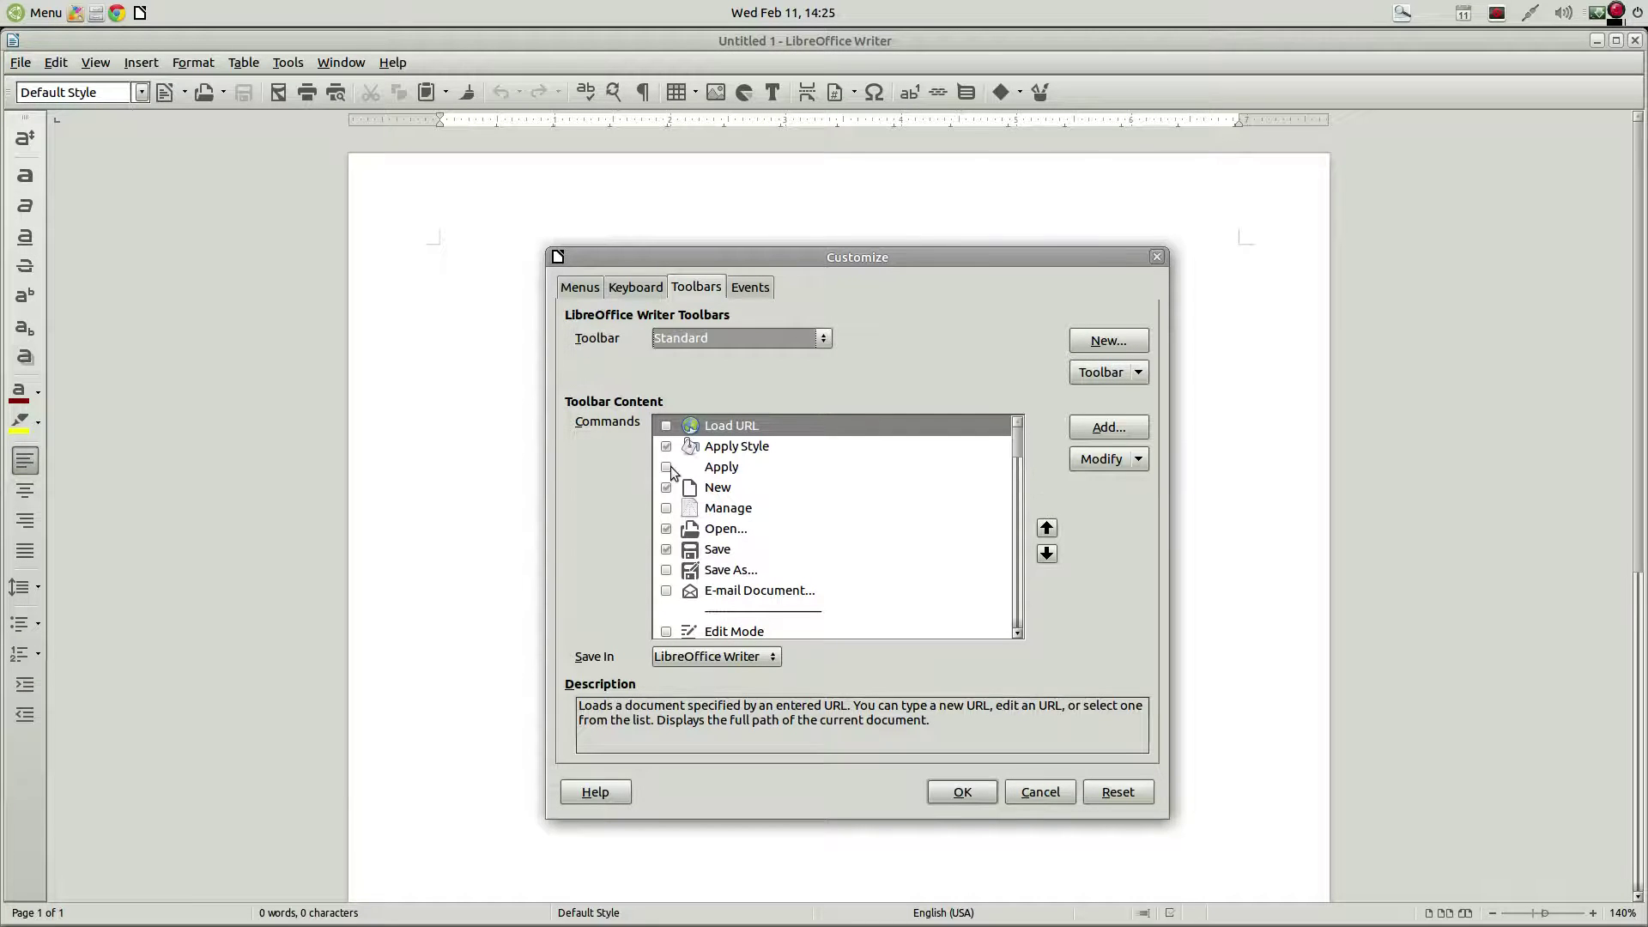
pyautogui.click(1132, 433)
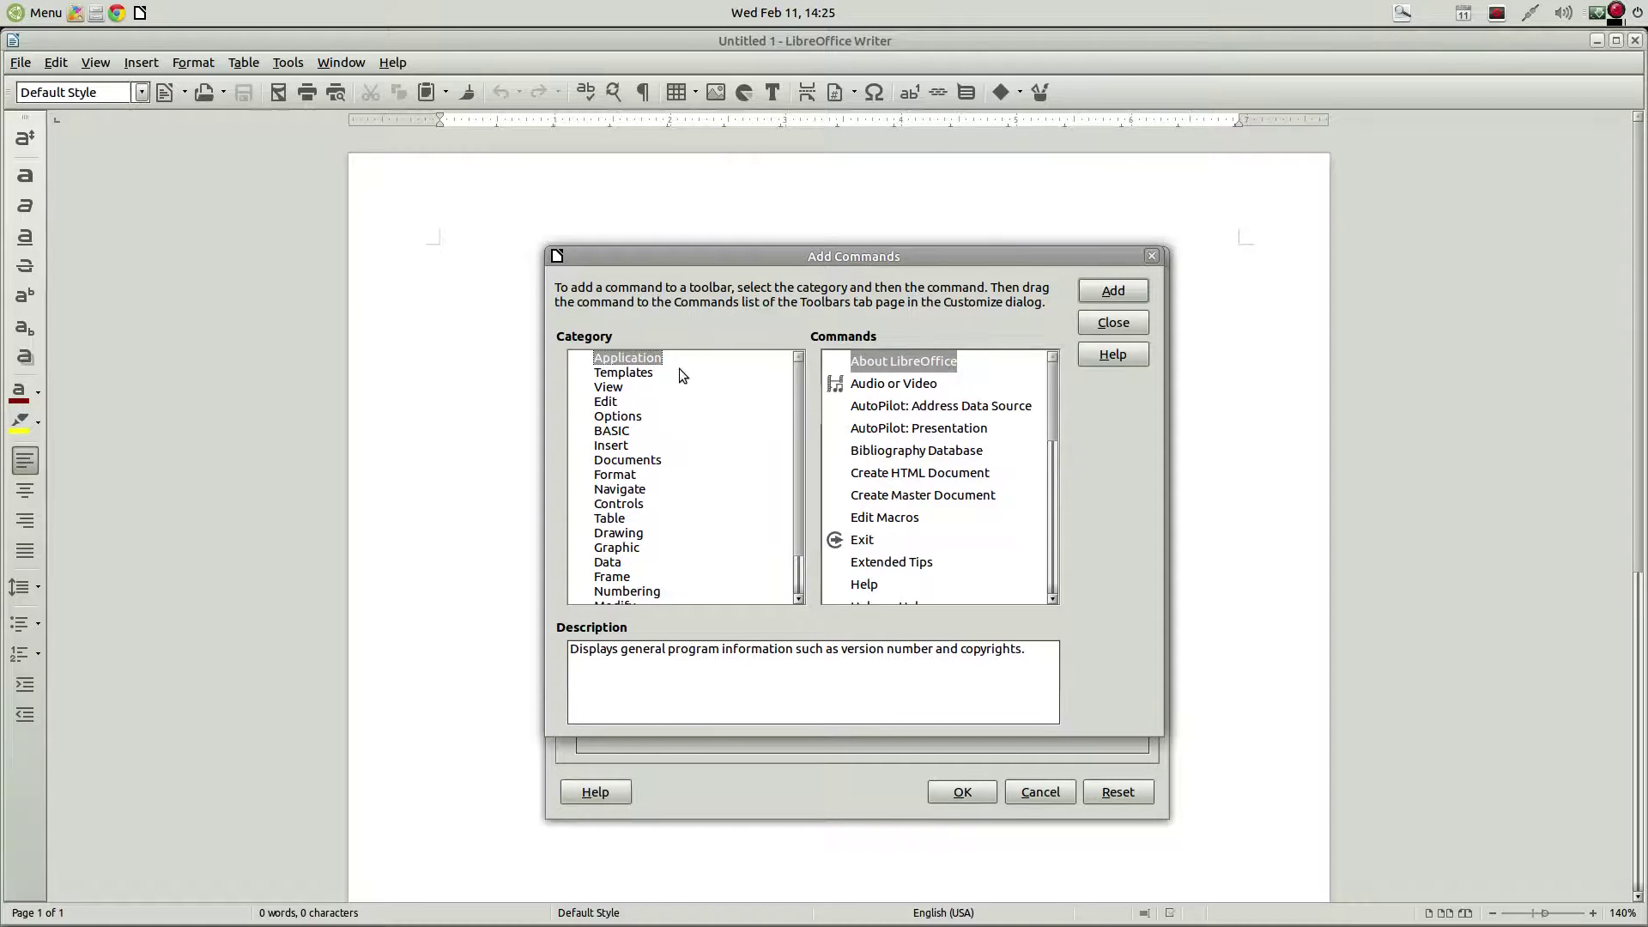
pyautogui.click(610, 404)
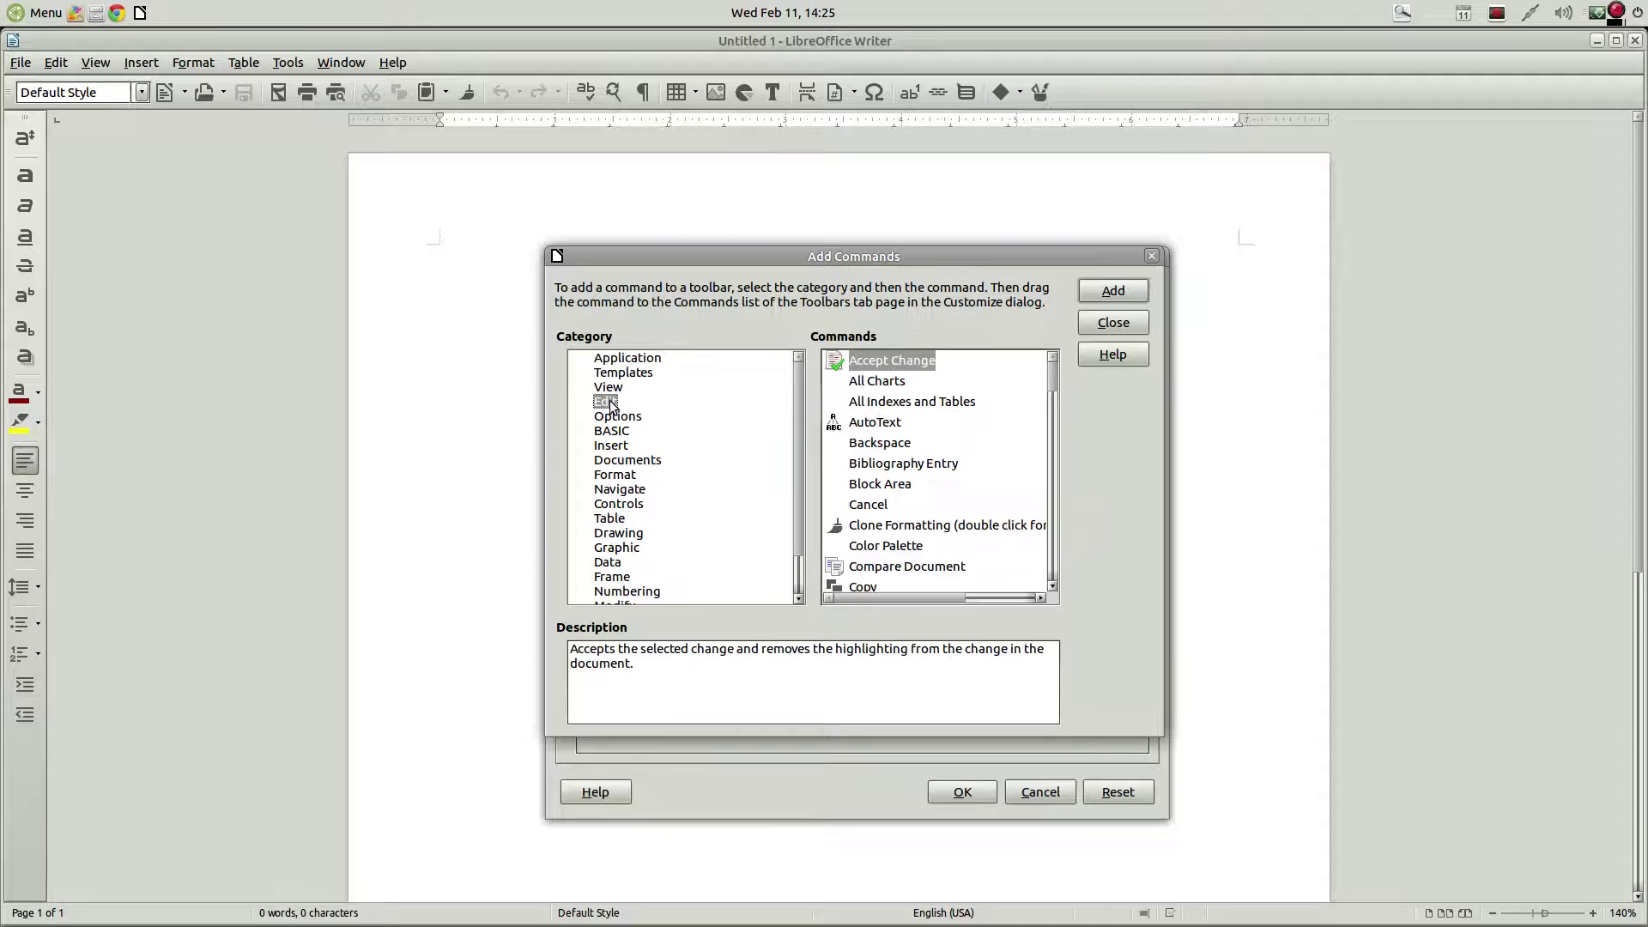
pyautogui.click(636, 475)
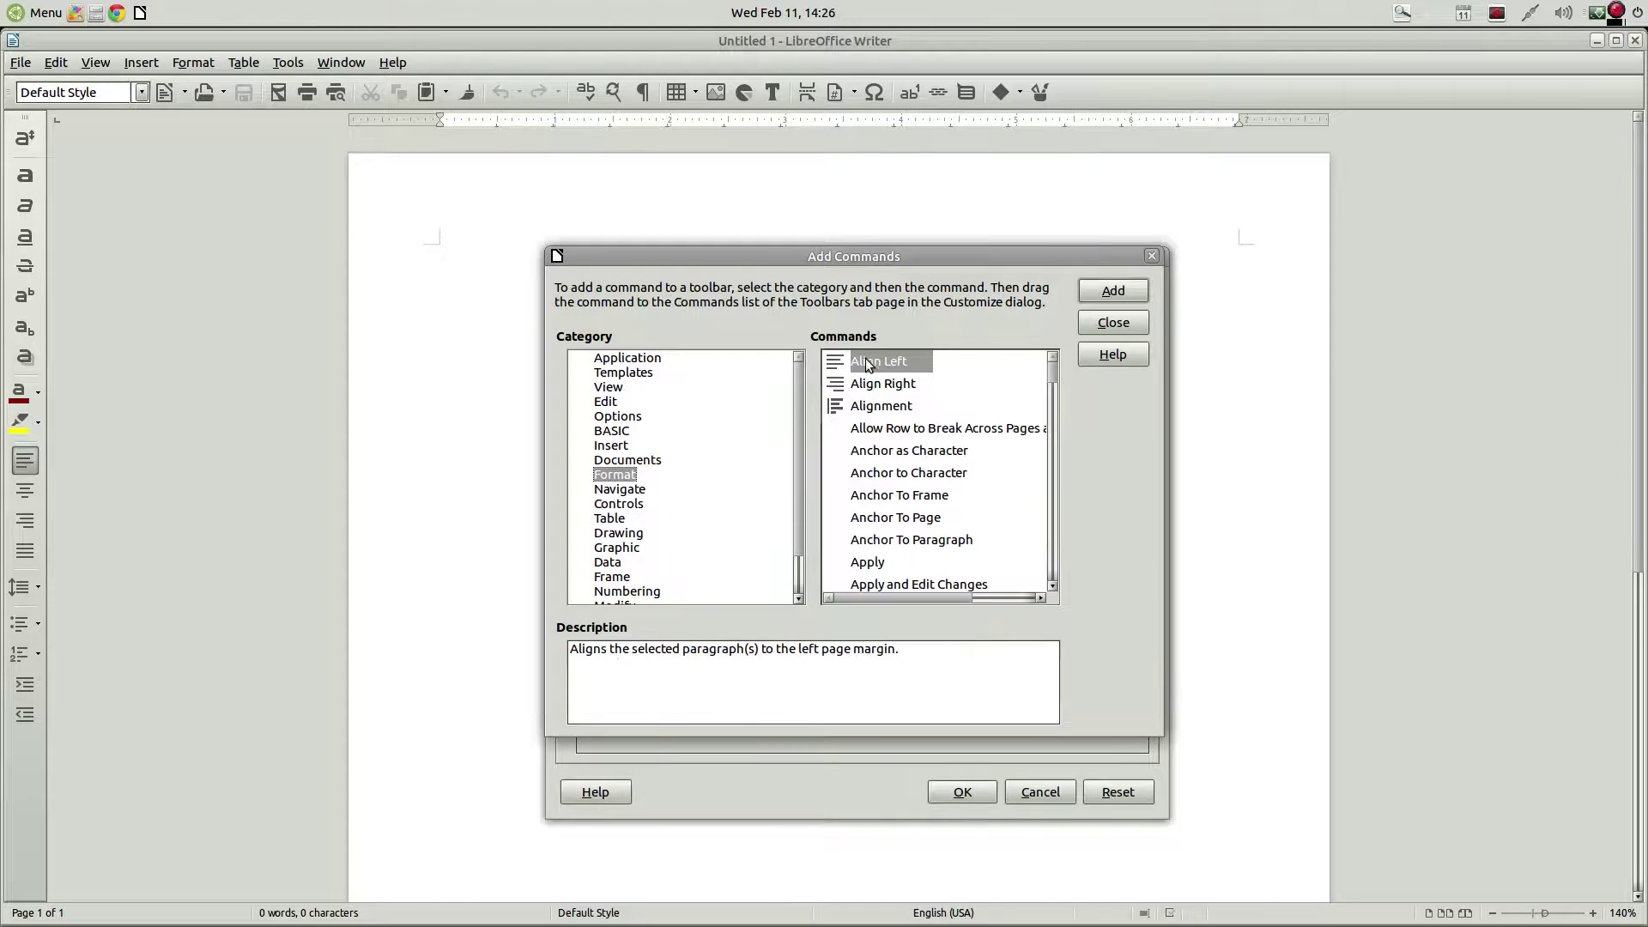
pyautogui.scroll(-2, 1052, 378)
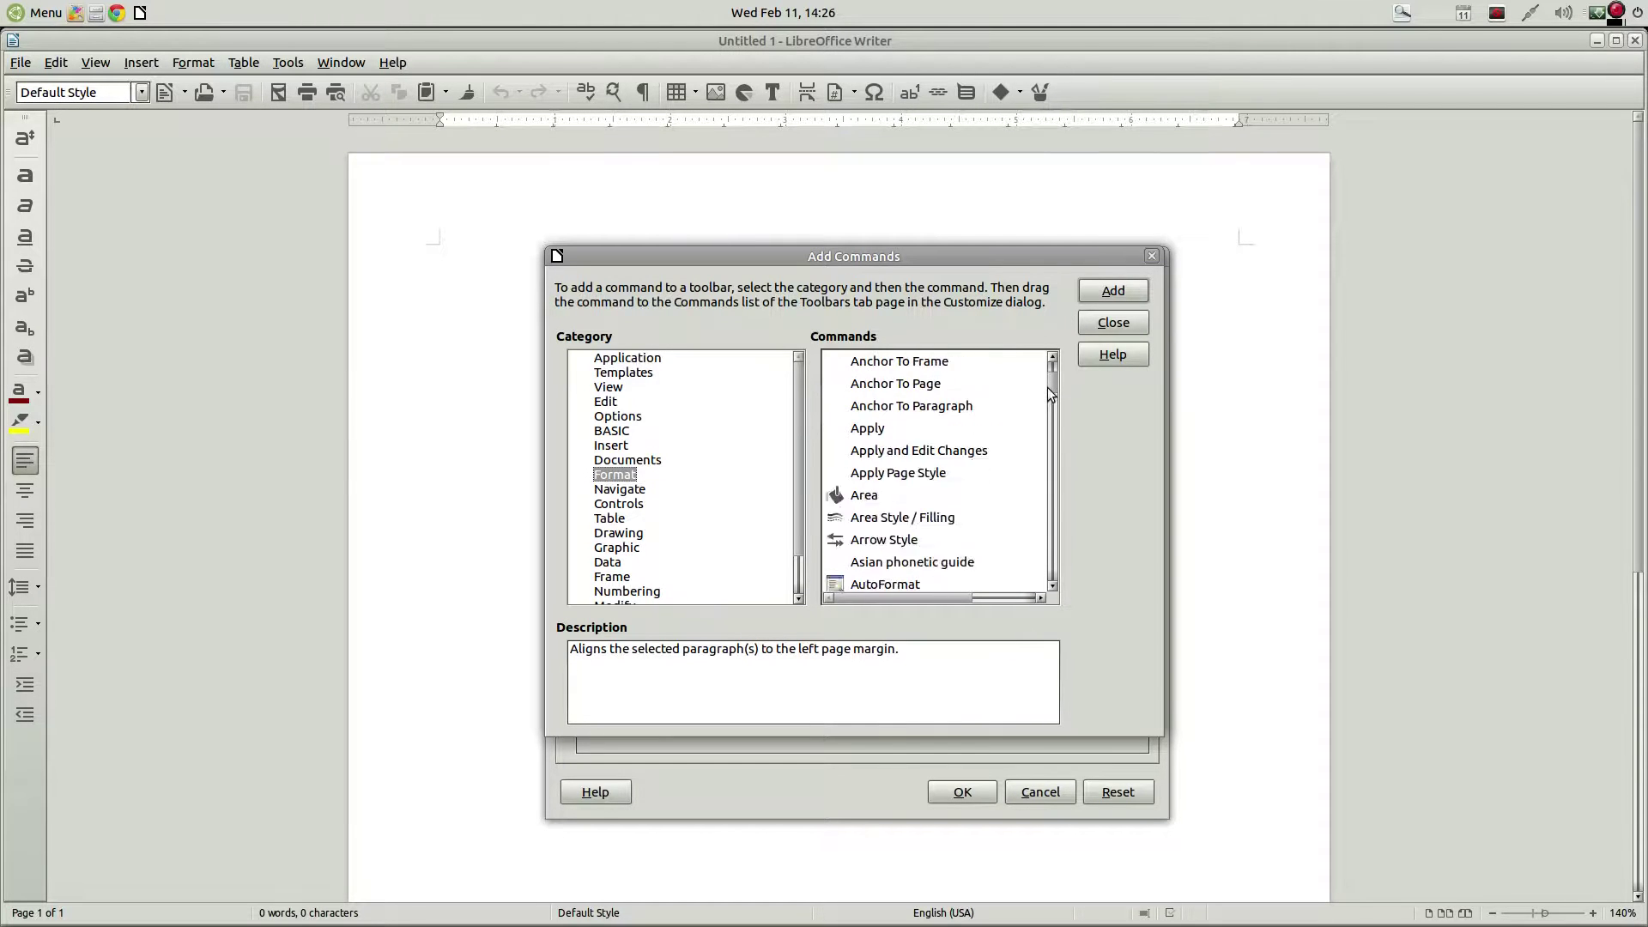
pyautogui.moveTo(1048, 388); pyautogui.dragTo(1068, 455)
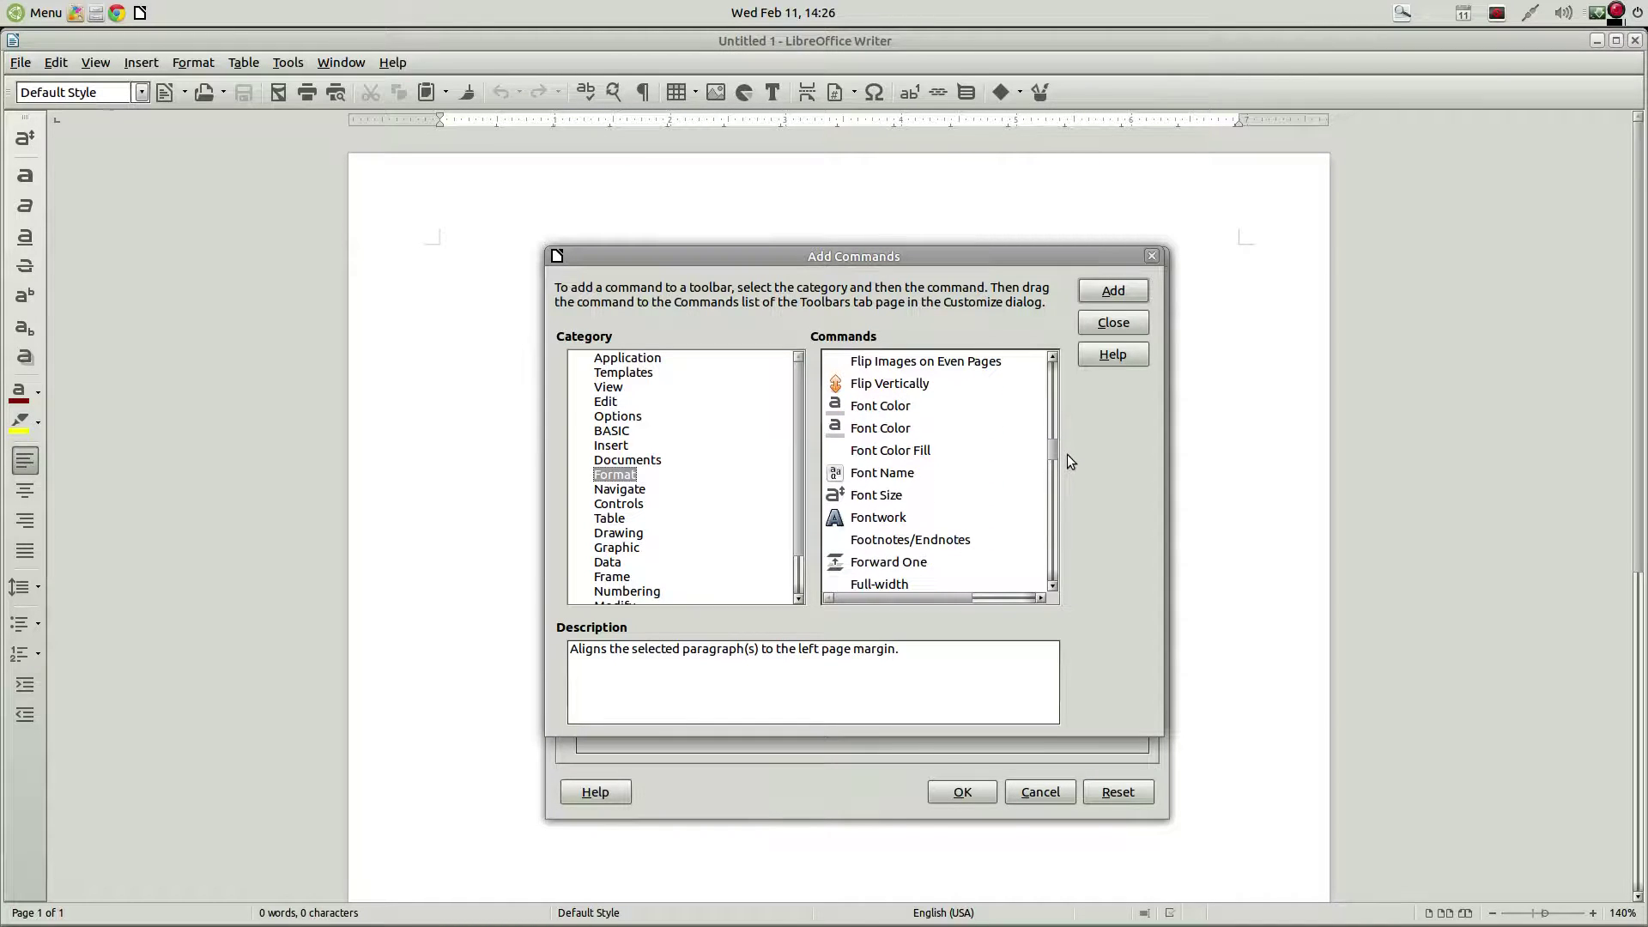
pyautogui.click(900, 477)
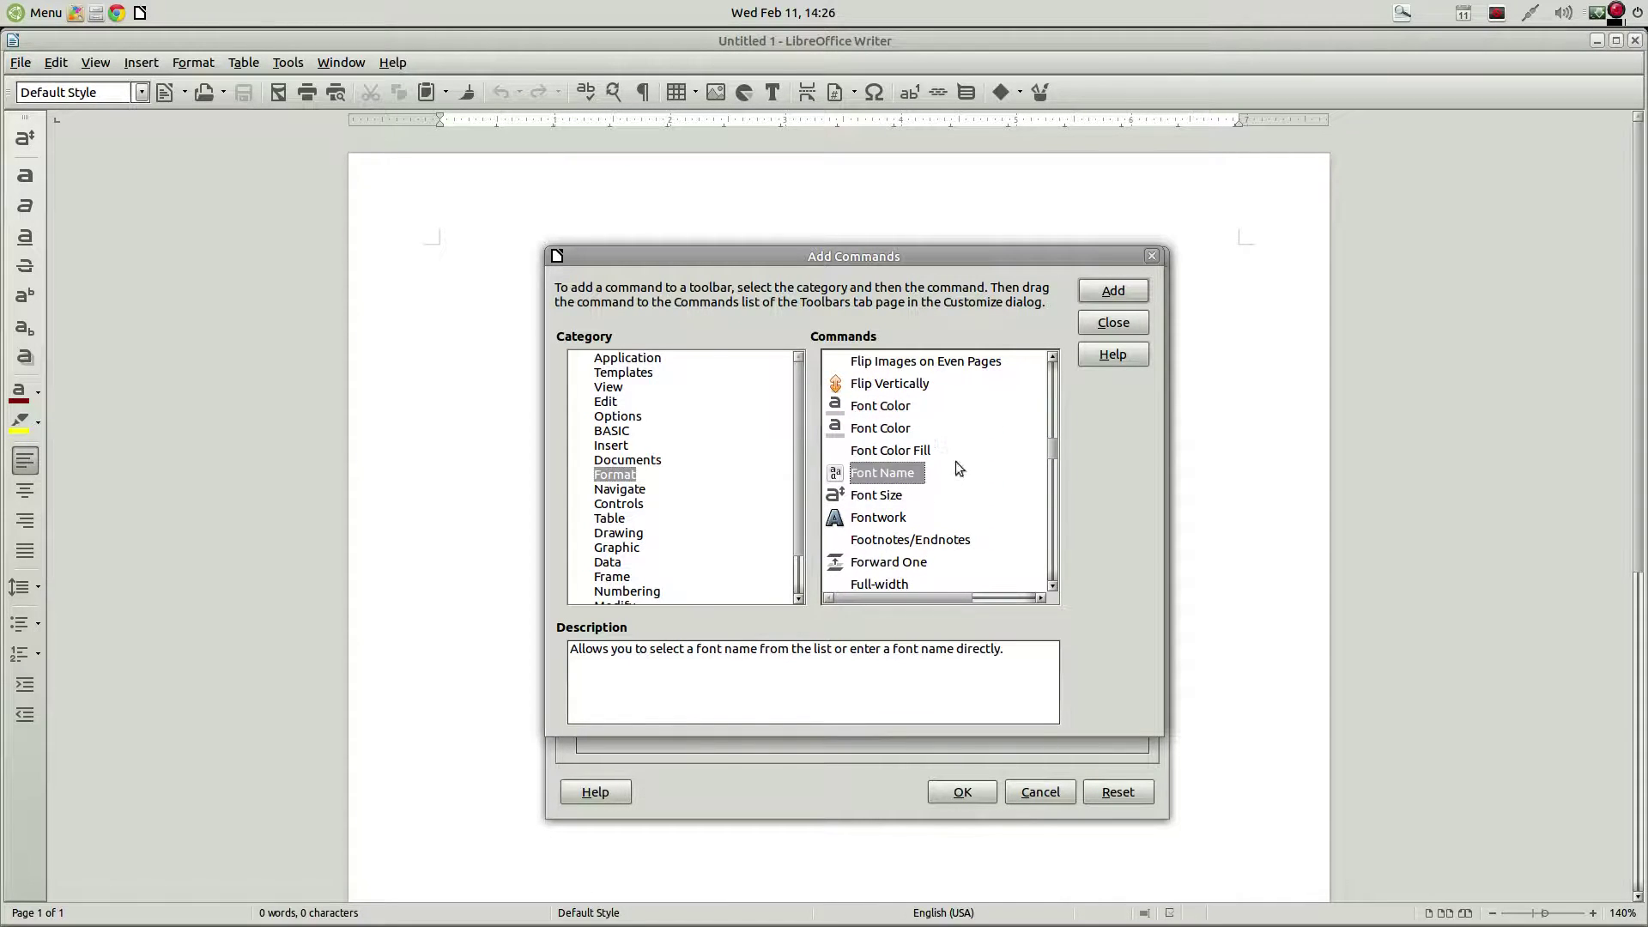
pyautogui.click(1103, 286)
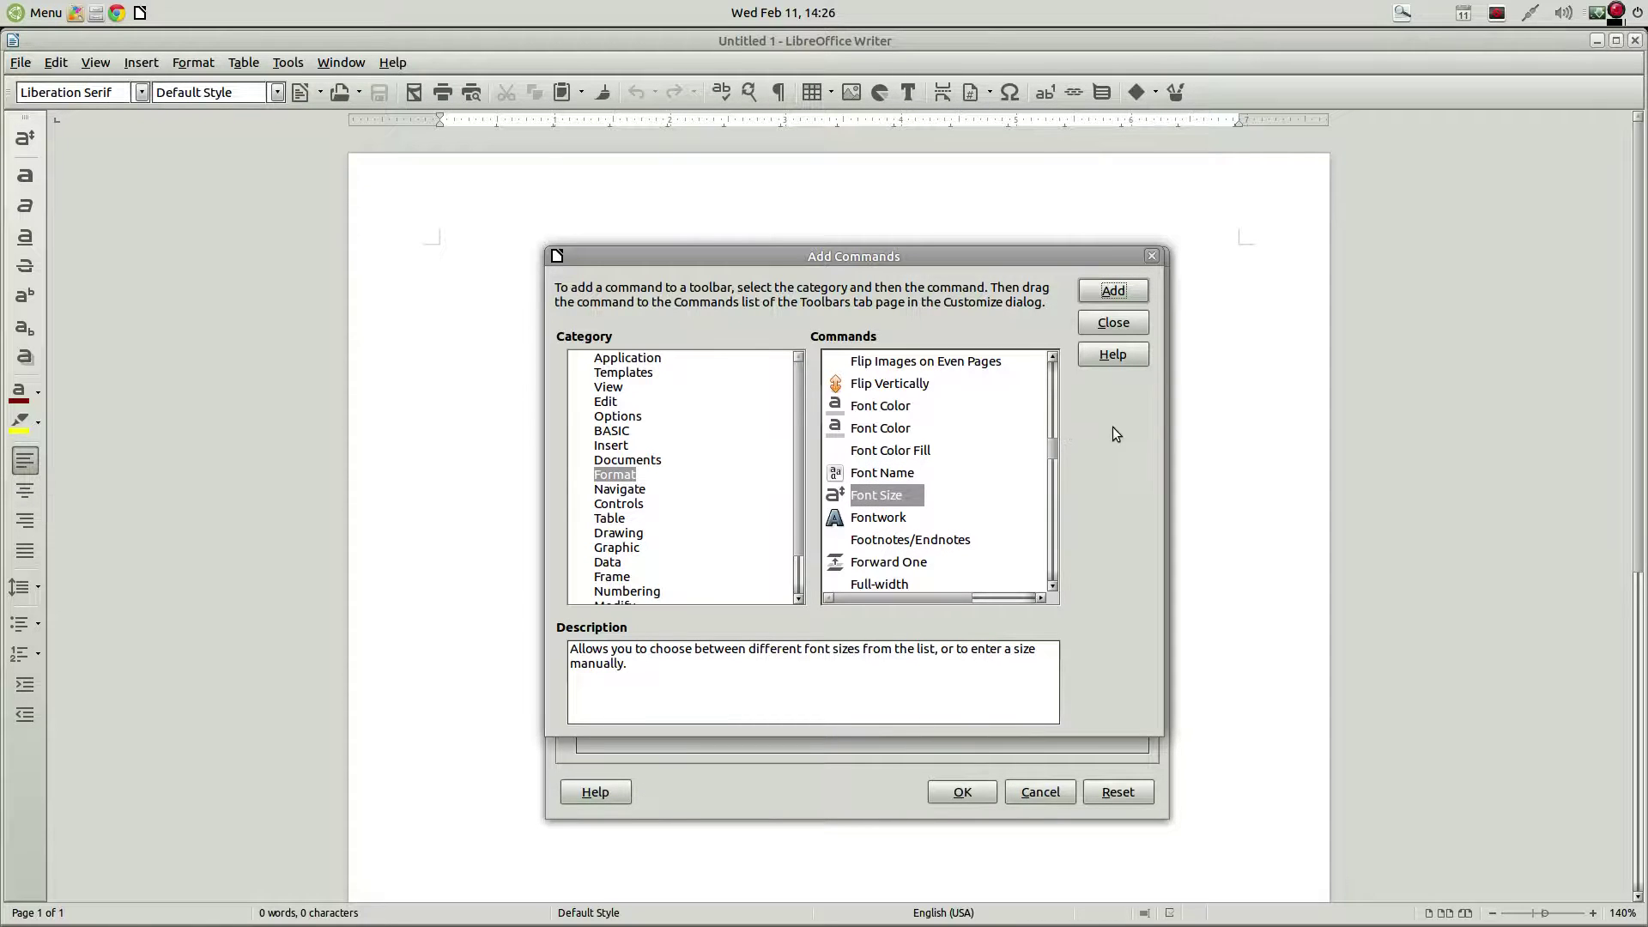
pyautogui.click(1083, 319)
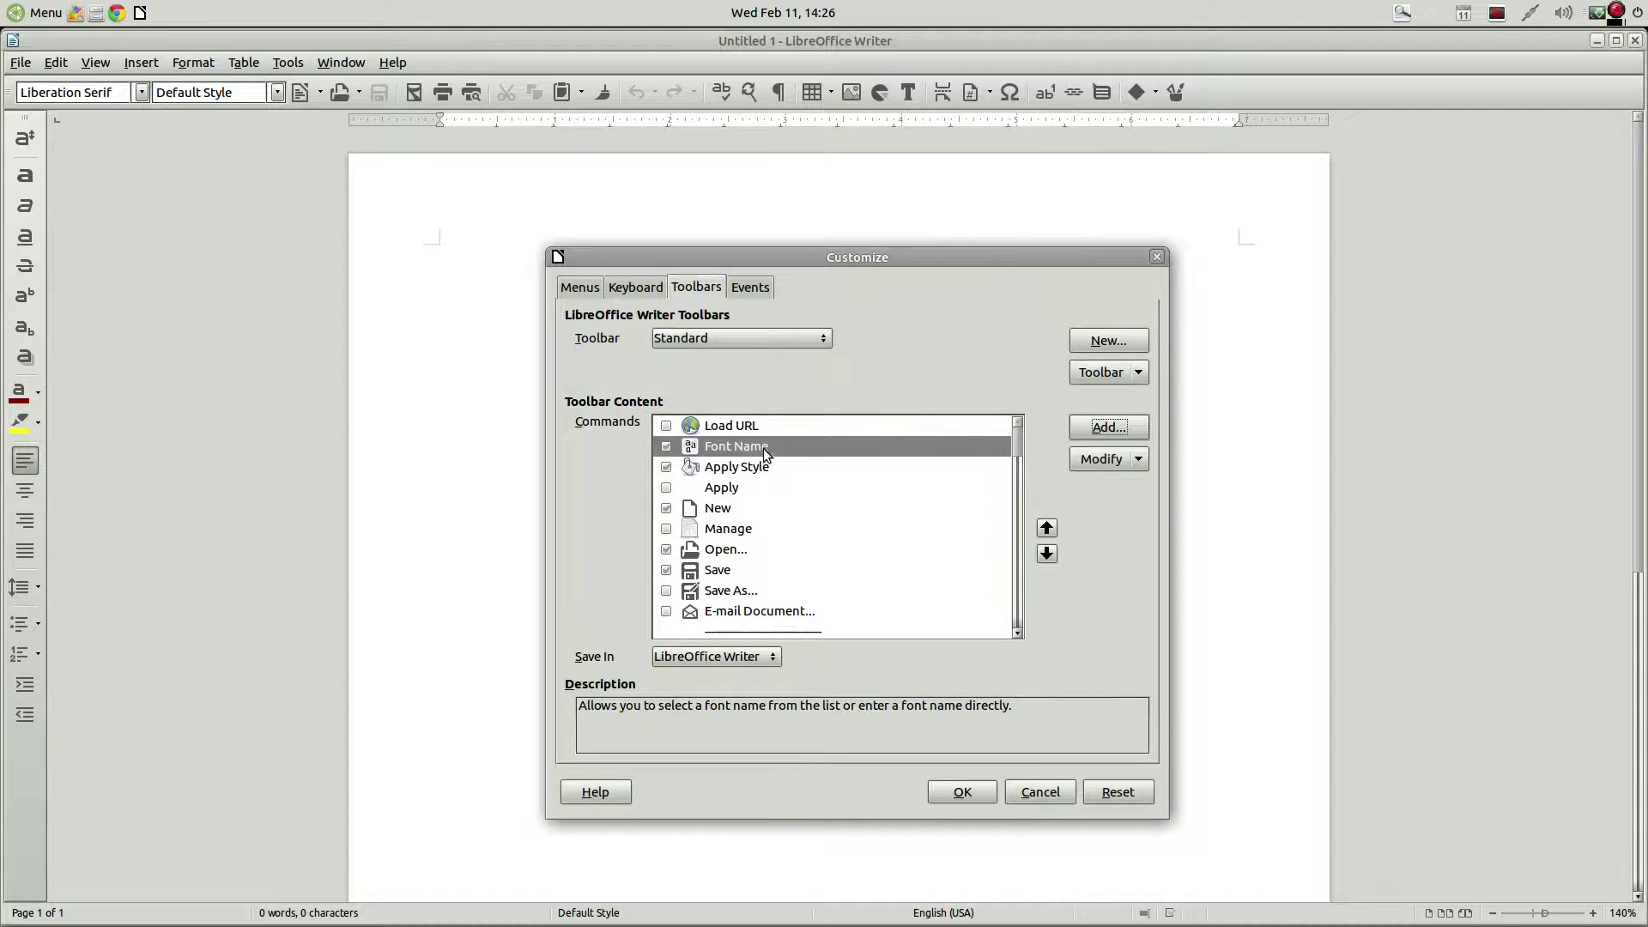
# Step: Move Font Name right below Apply Style, then select Font Size under Format to add
pyautogui.moveTo(744, 446); pyautogui.dragTo(745, 473)
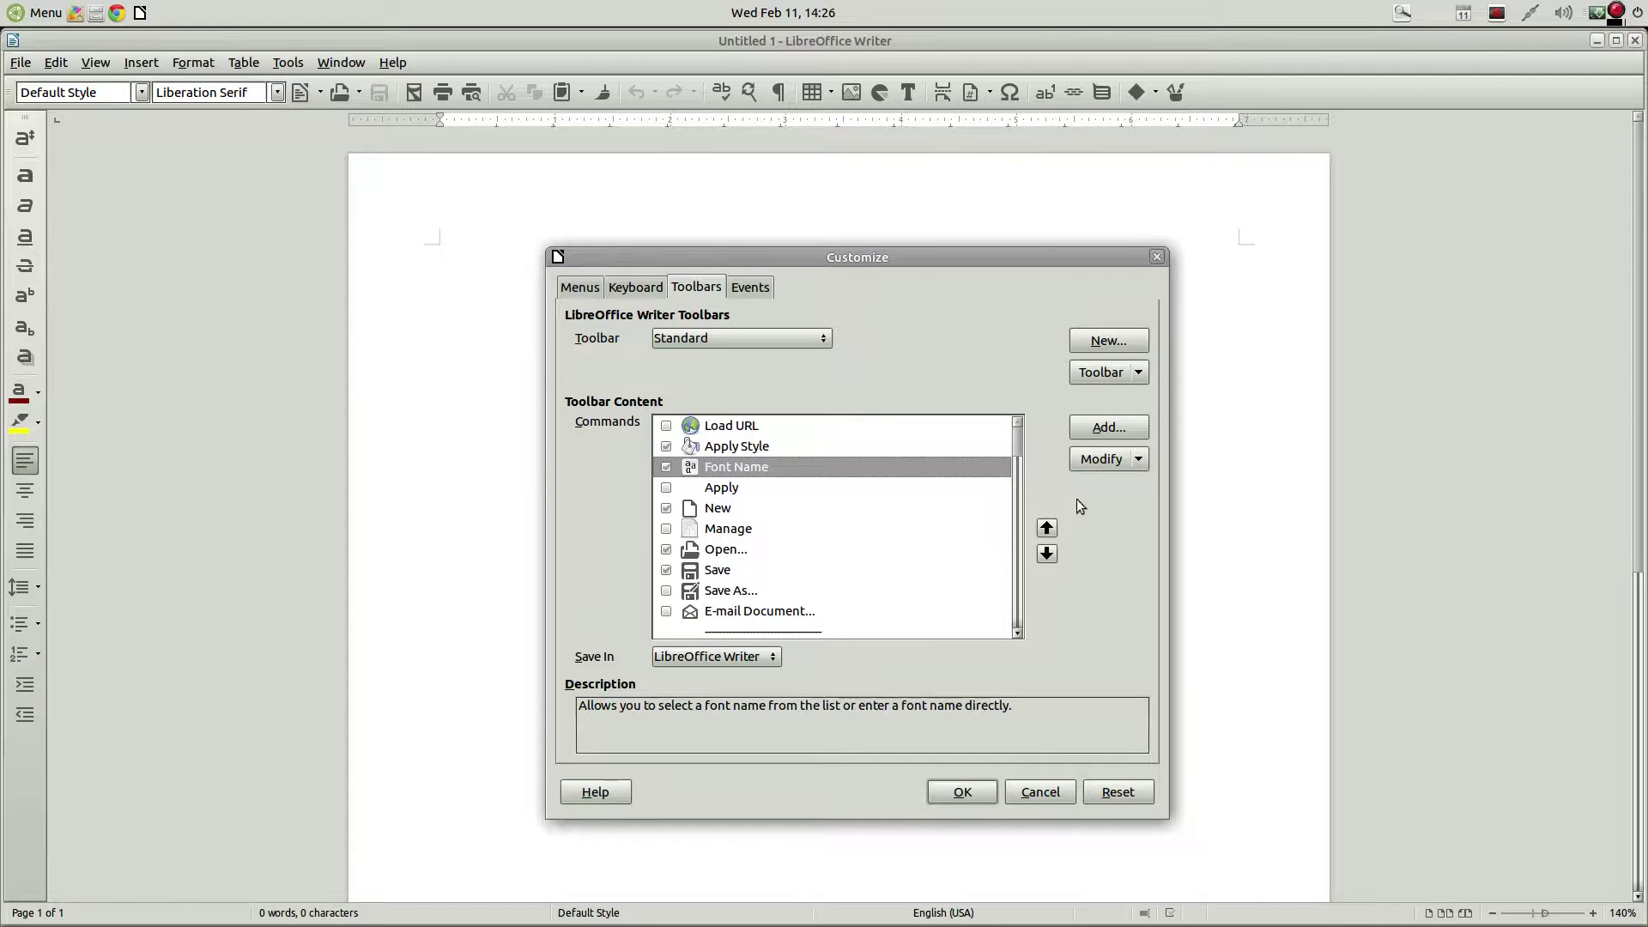
pyautogui.click(1100, 427)
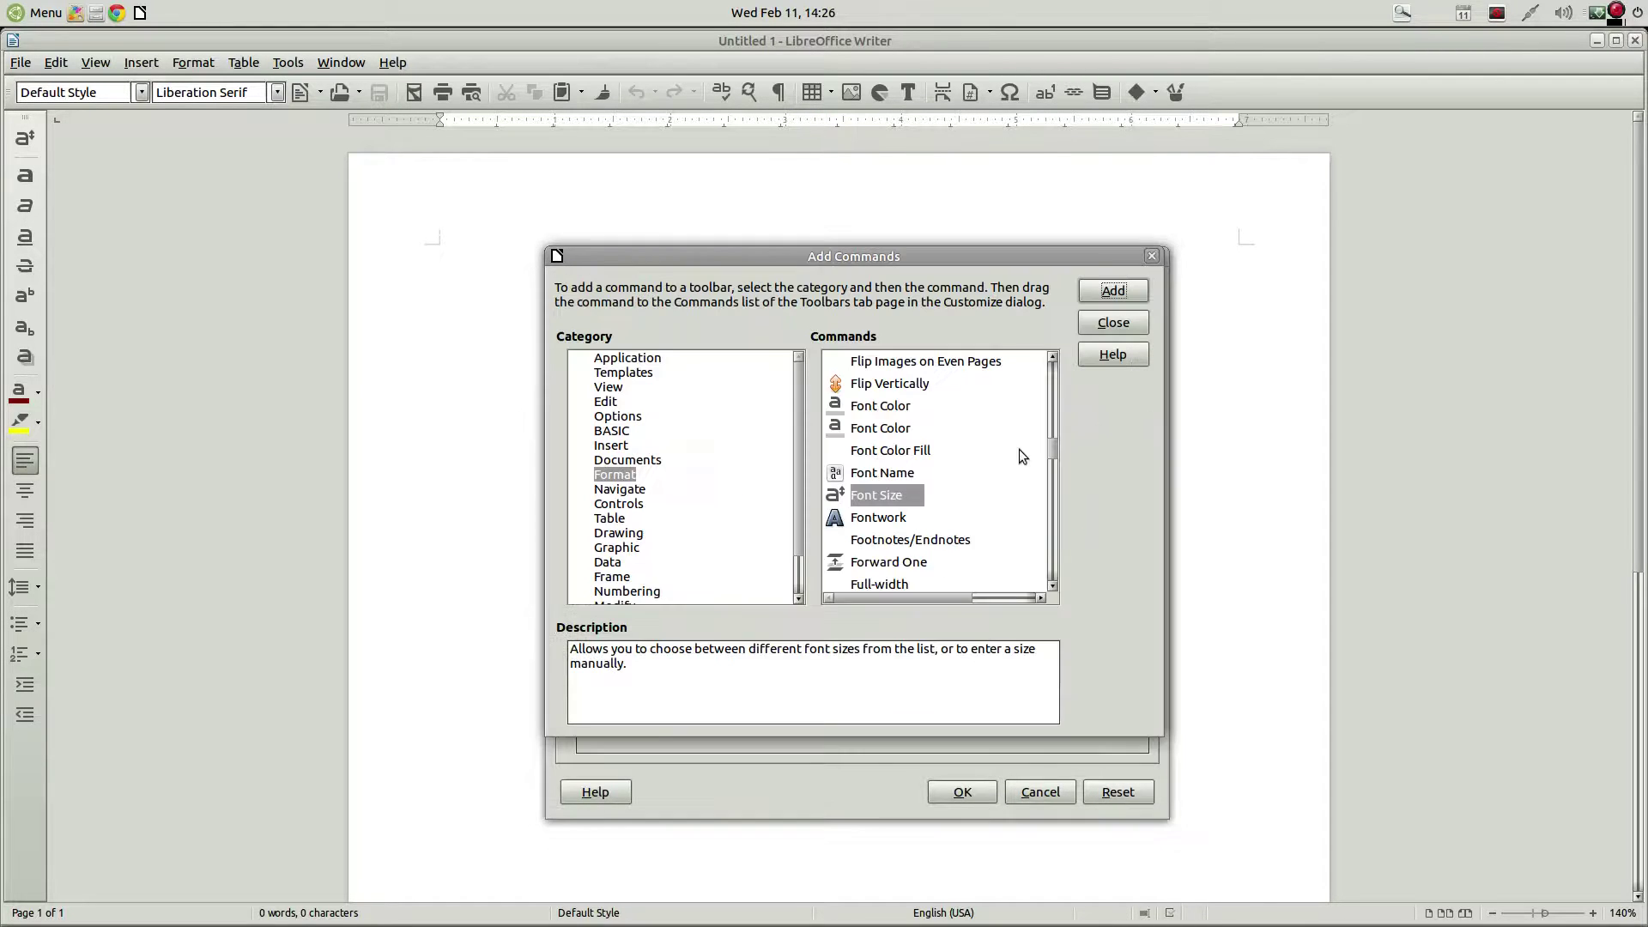
pyautogui.click(889, 499)
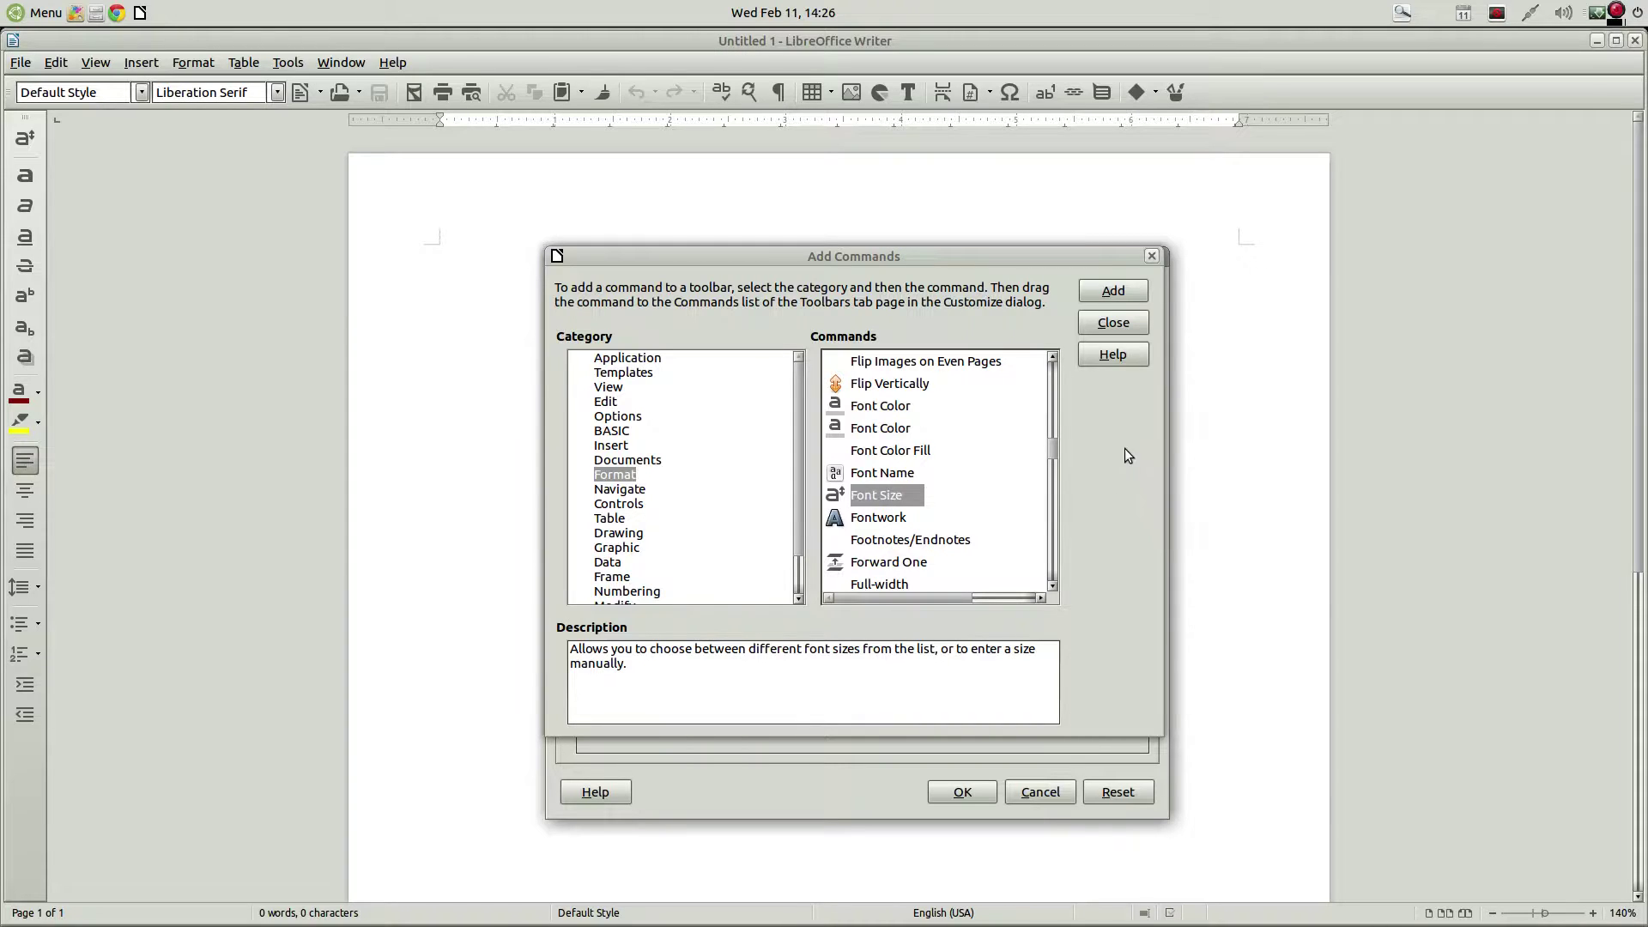
# Step: Insert the Font Size command into the Standard toolbar, right after Font Name
pyautogui.click(1090, 293)
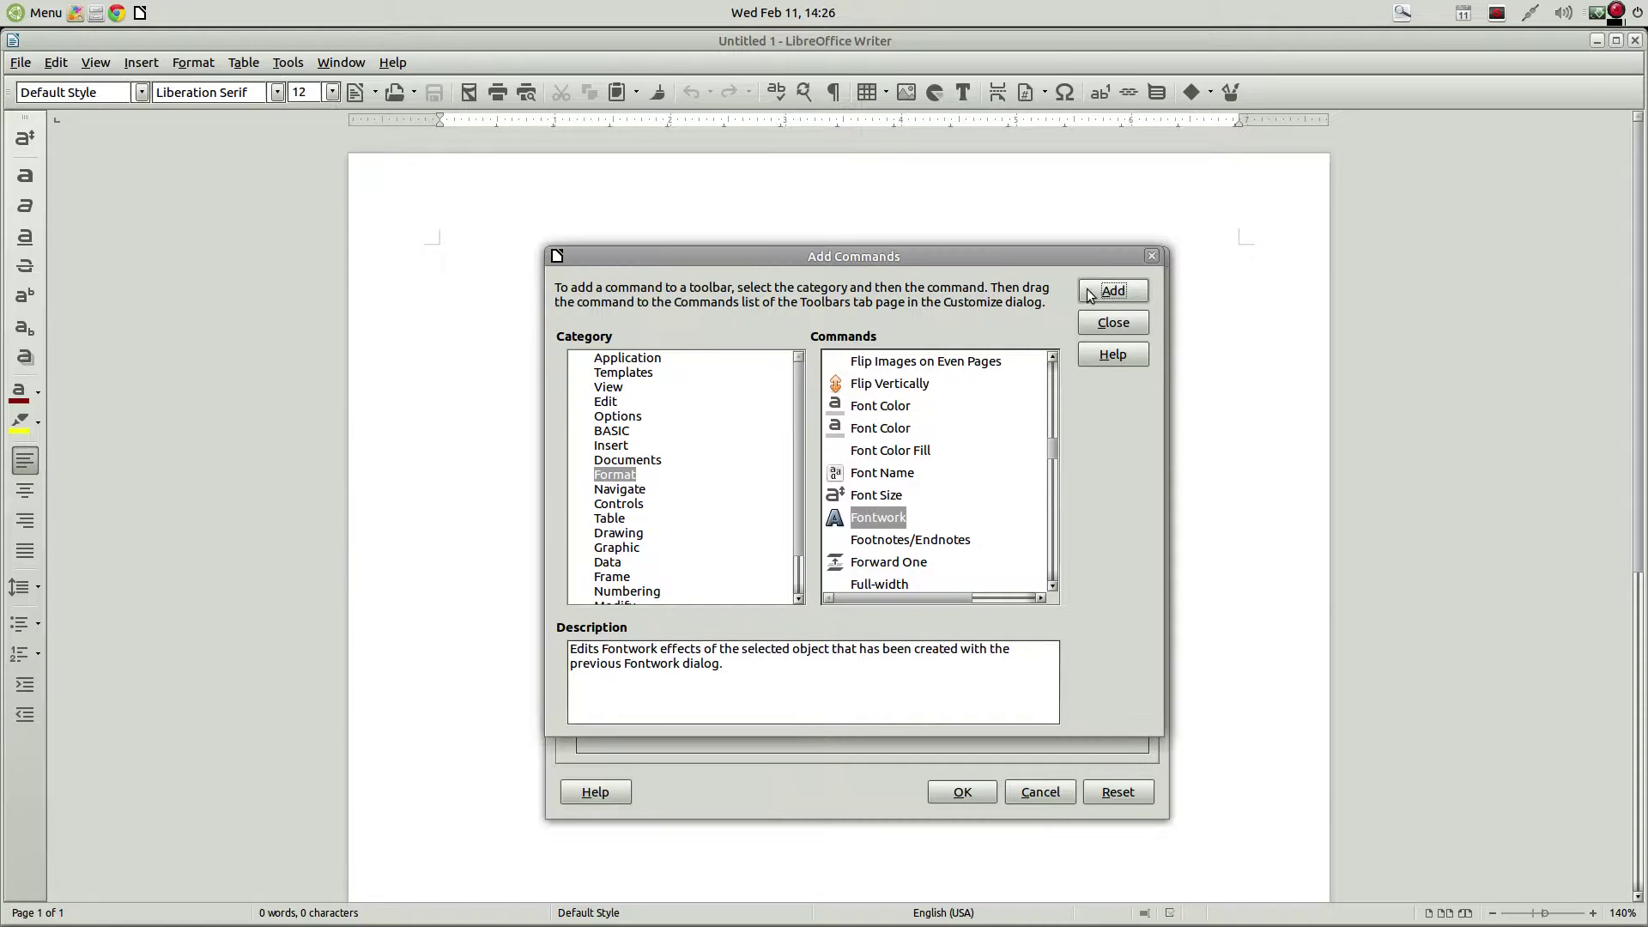